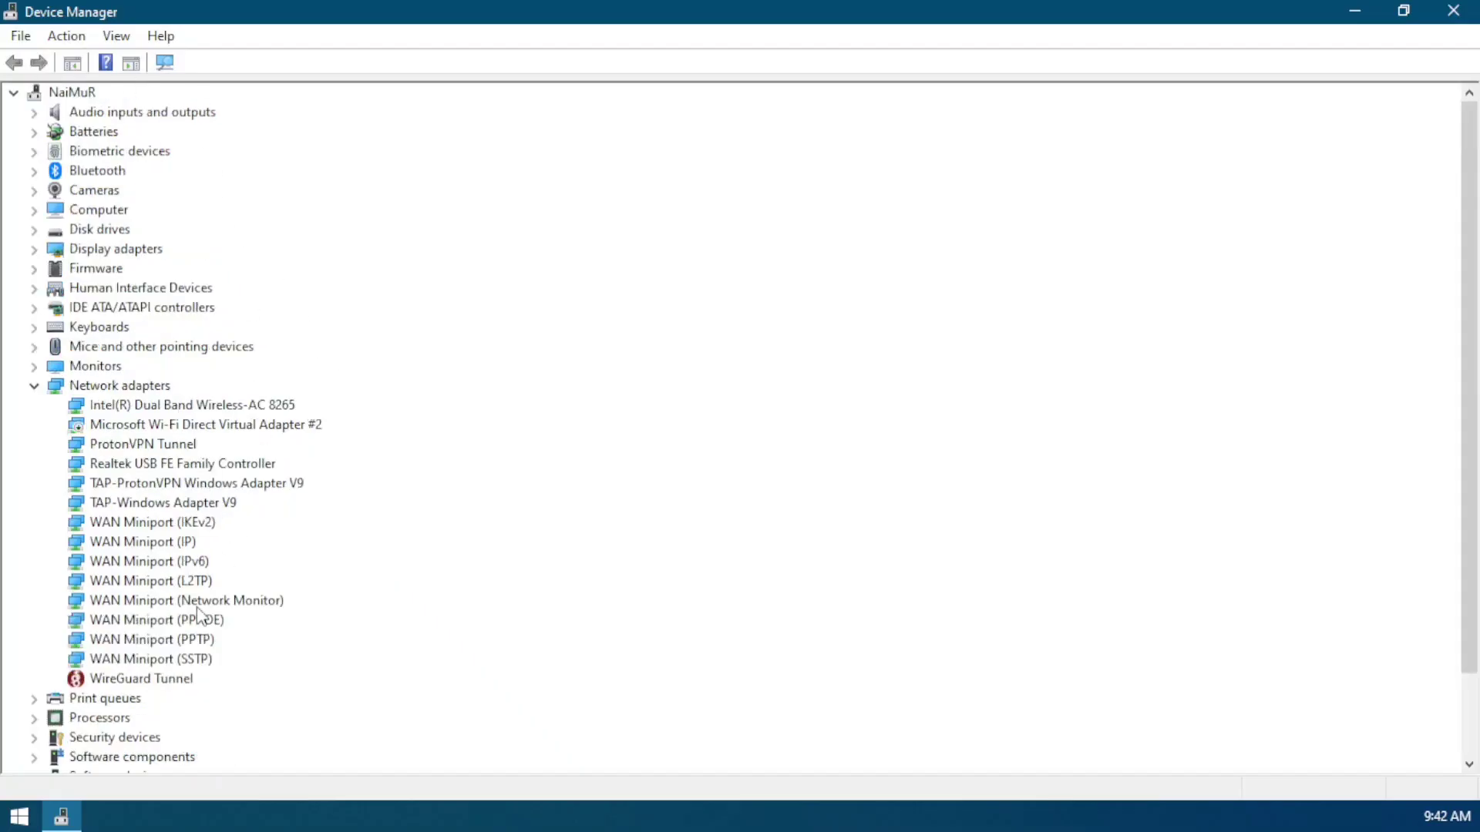
Look through the device categories in Device Manager, checking the display adapters, network adapters and processors
scroll(151, 262, down, 2)
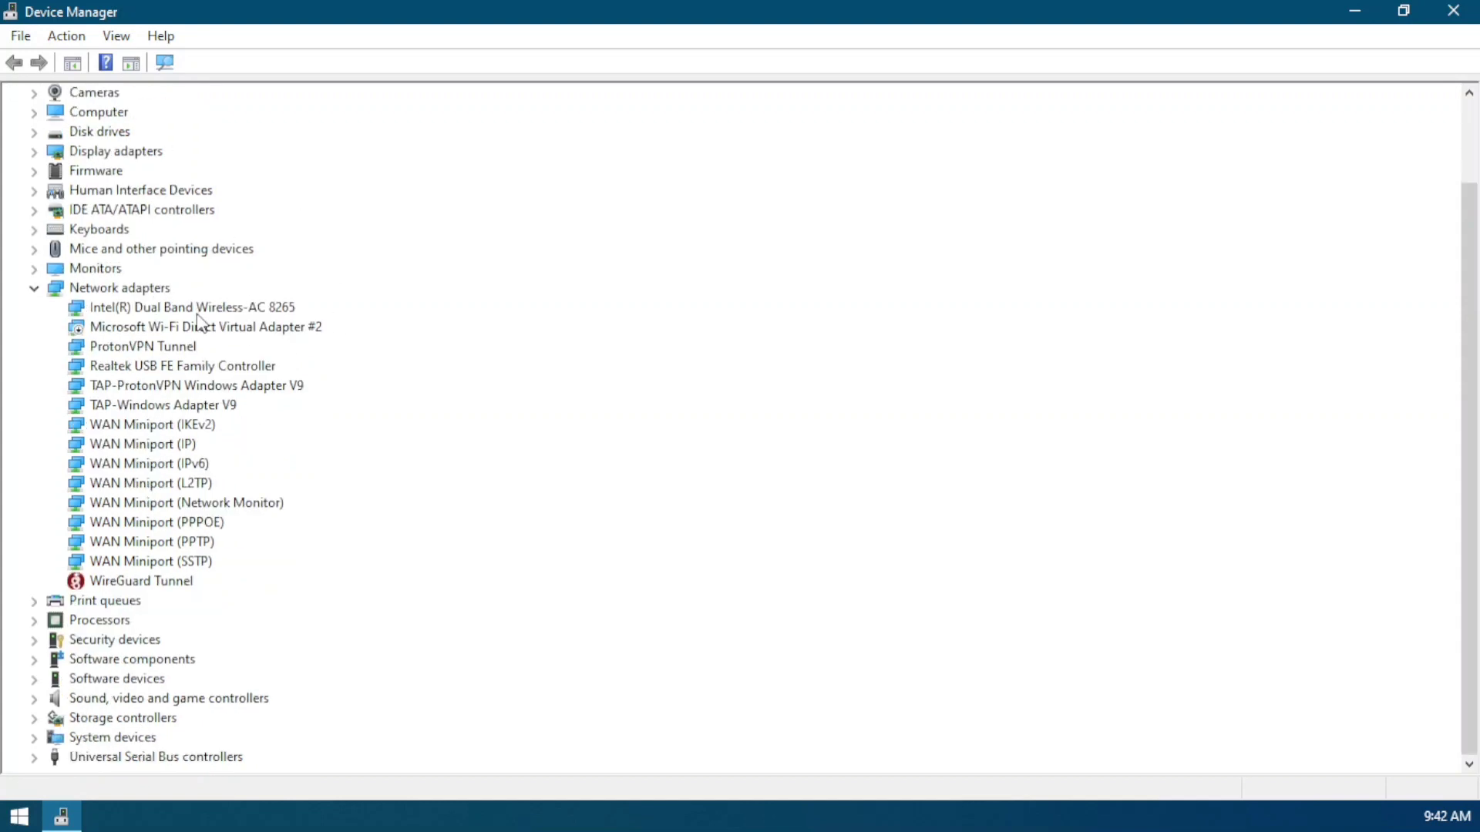
scroll(109, 270, up, 1)
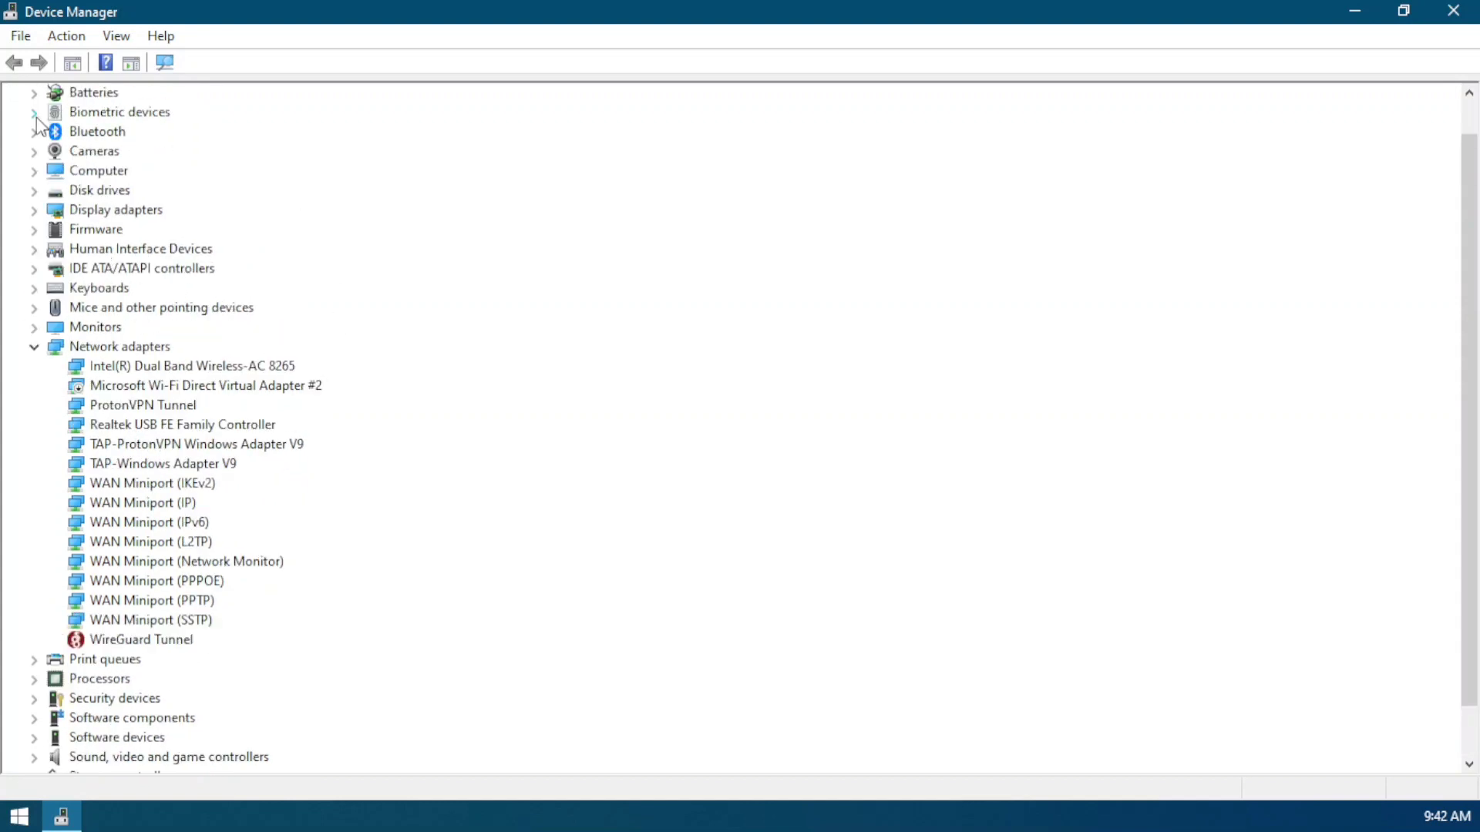
click(35, 94)
click(35, 94)
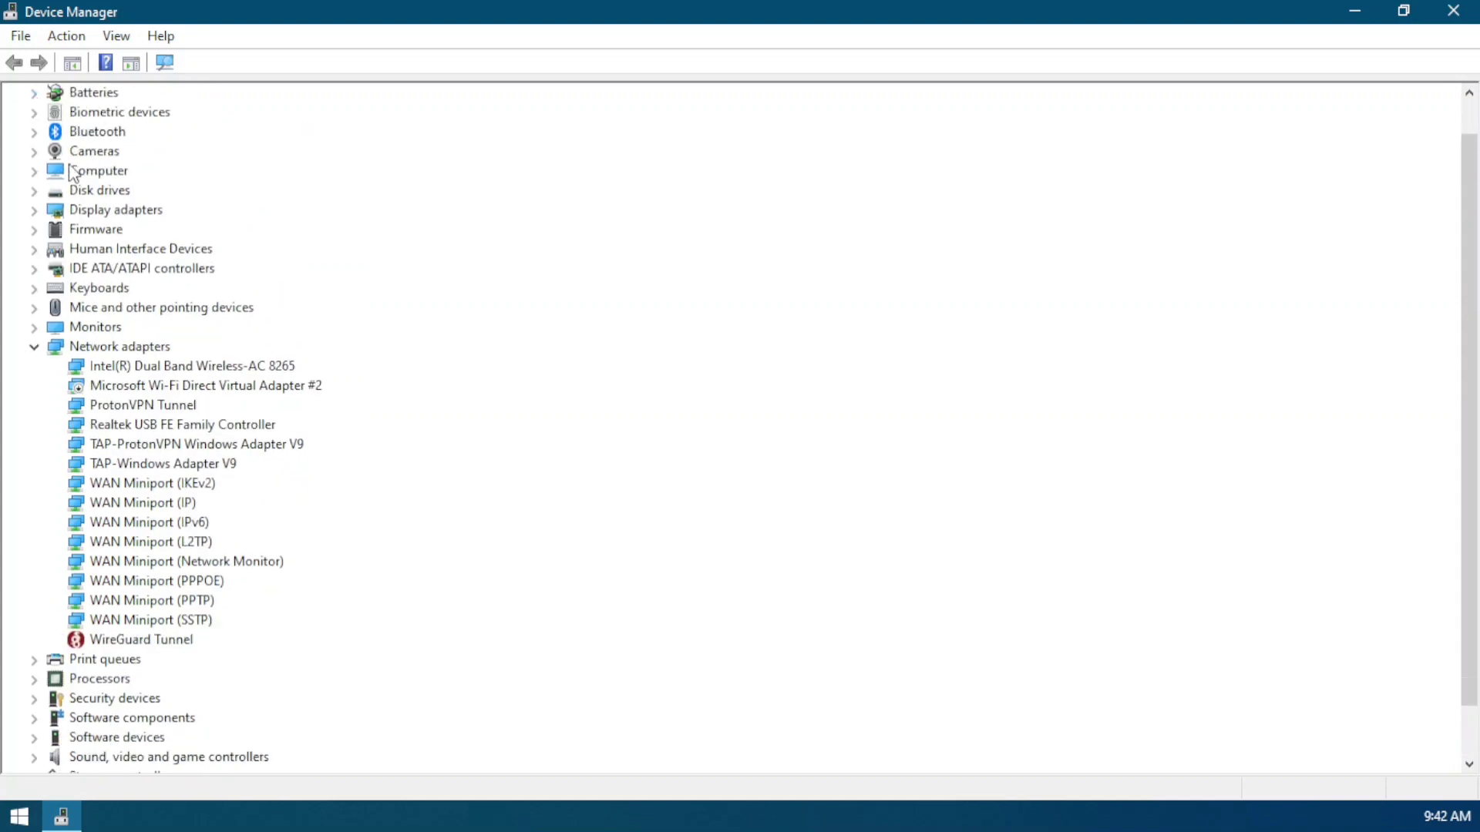
click(31, 171)
click(31, 171)
click(34, 211)
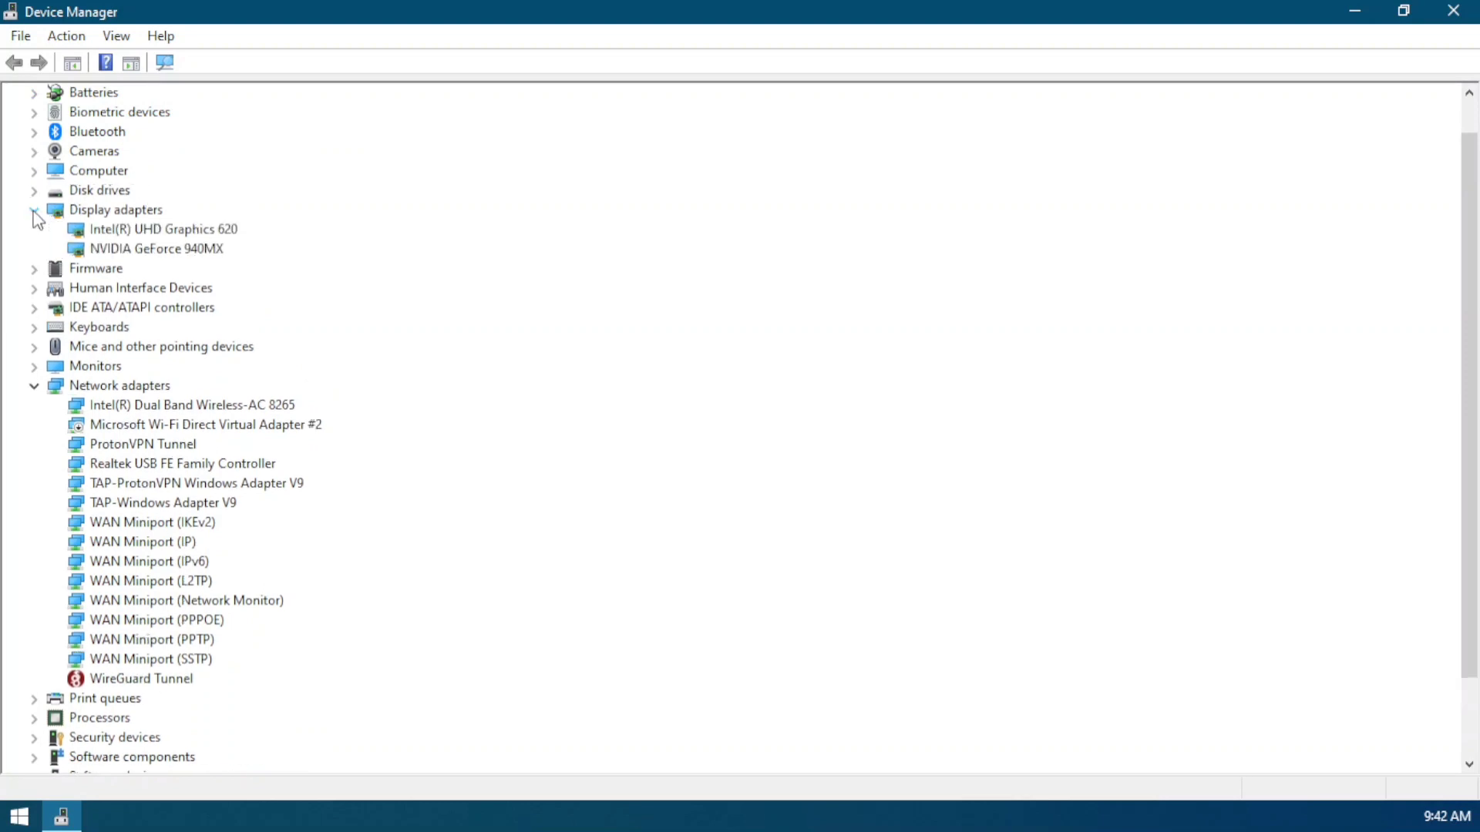
click(34, 210)
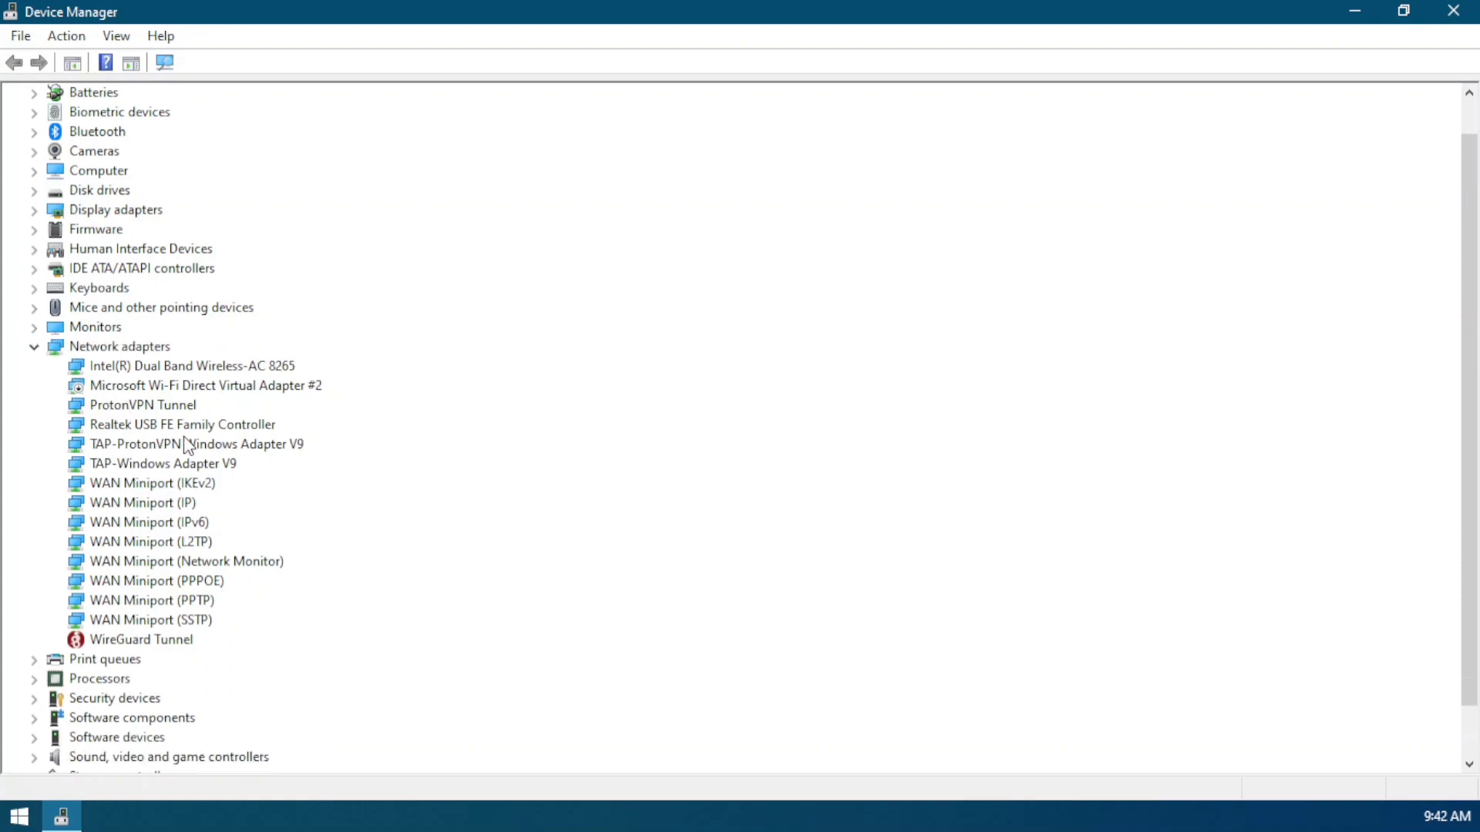
scroll(187, 446, down, 1)
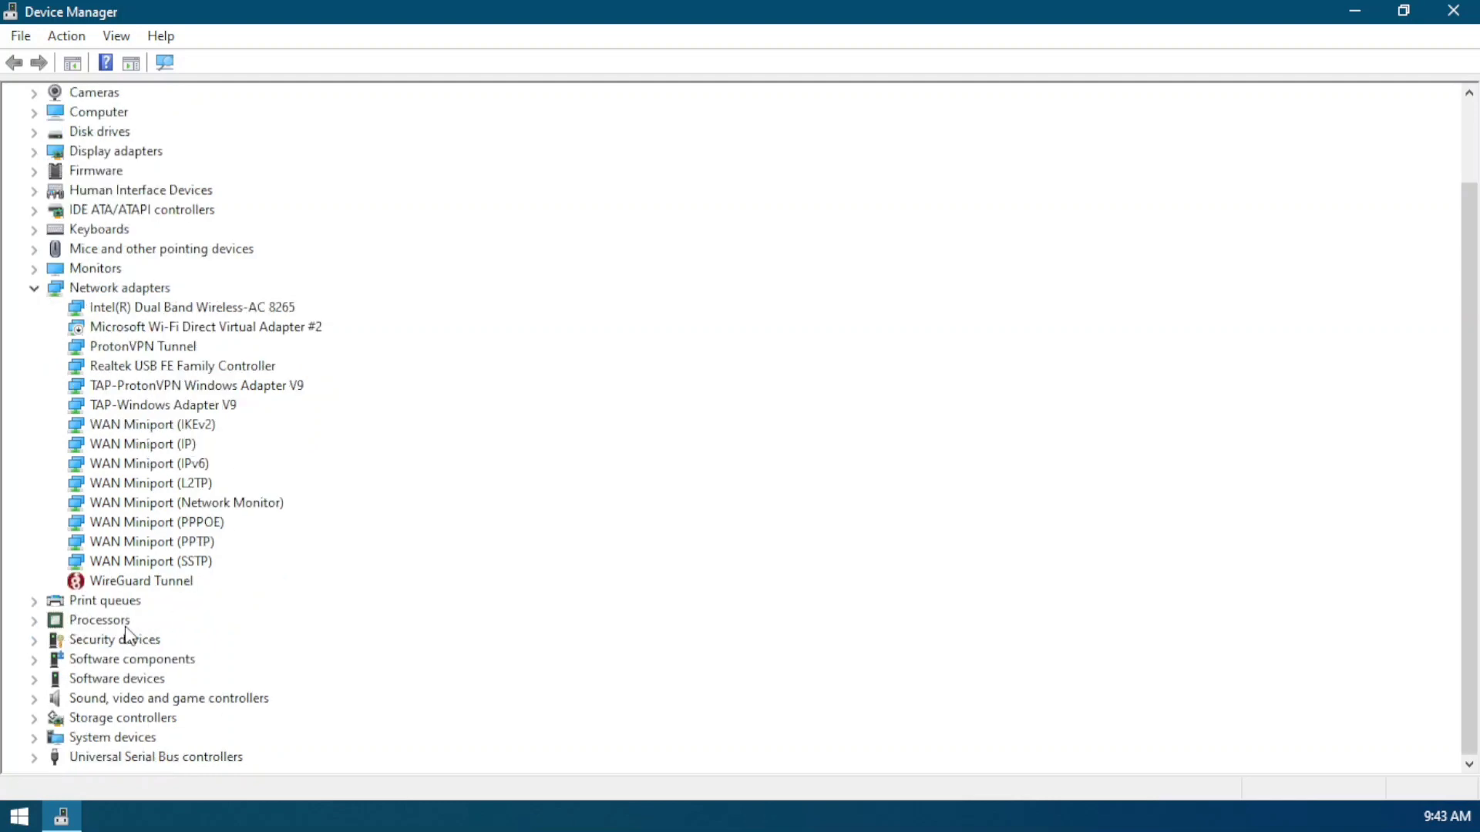
click(34, 620)
scroll(123, 628, down, 2)
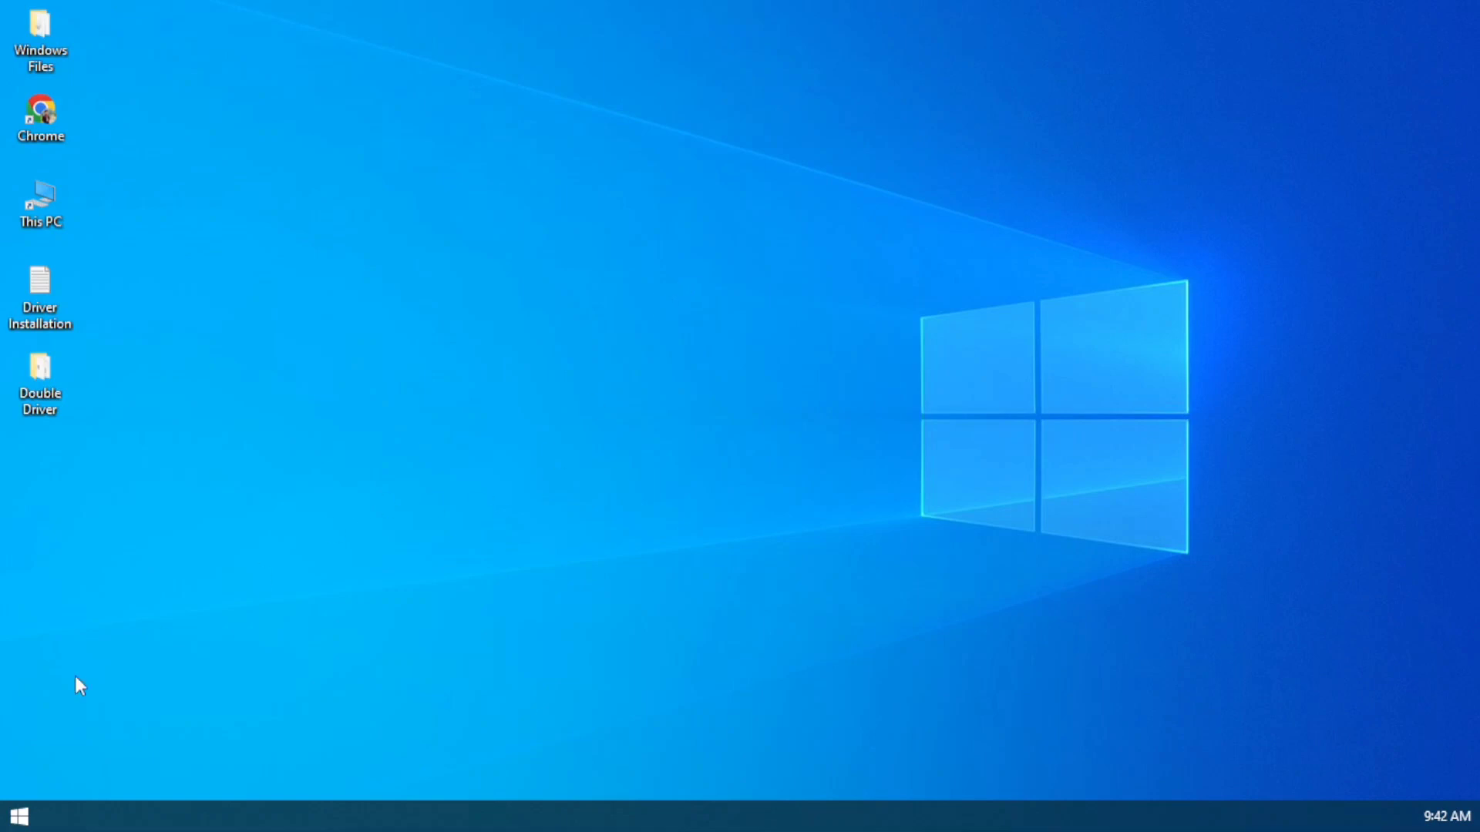
Open Device Manager from the desktop and expand the Processors category
right_click(15, 818)
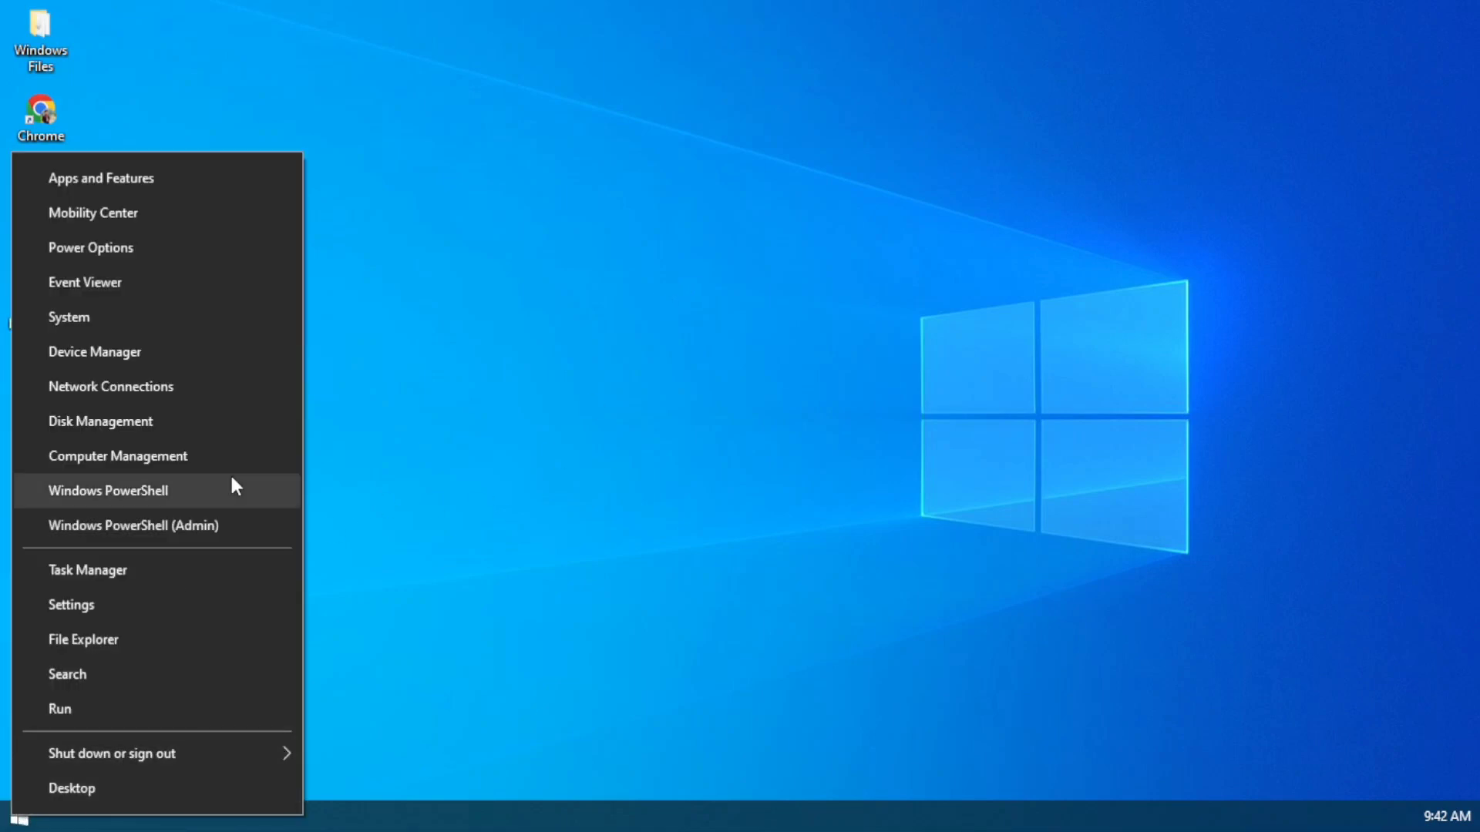
click(171, 359)
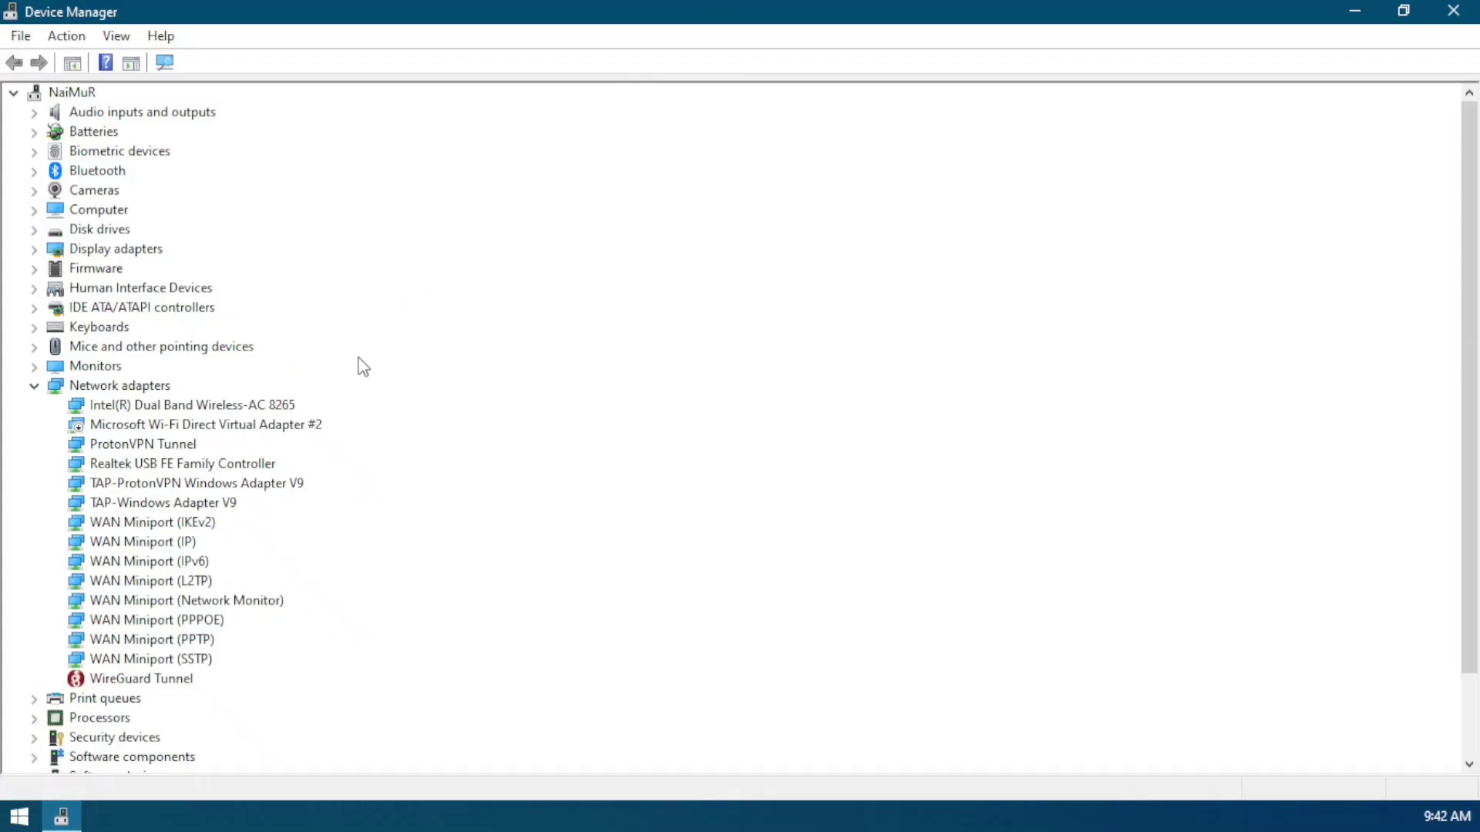
scroll(362, 367, down, 2)
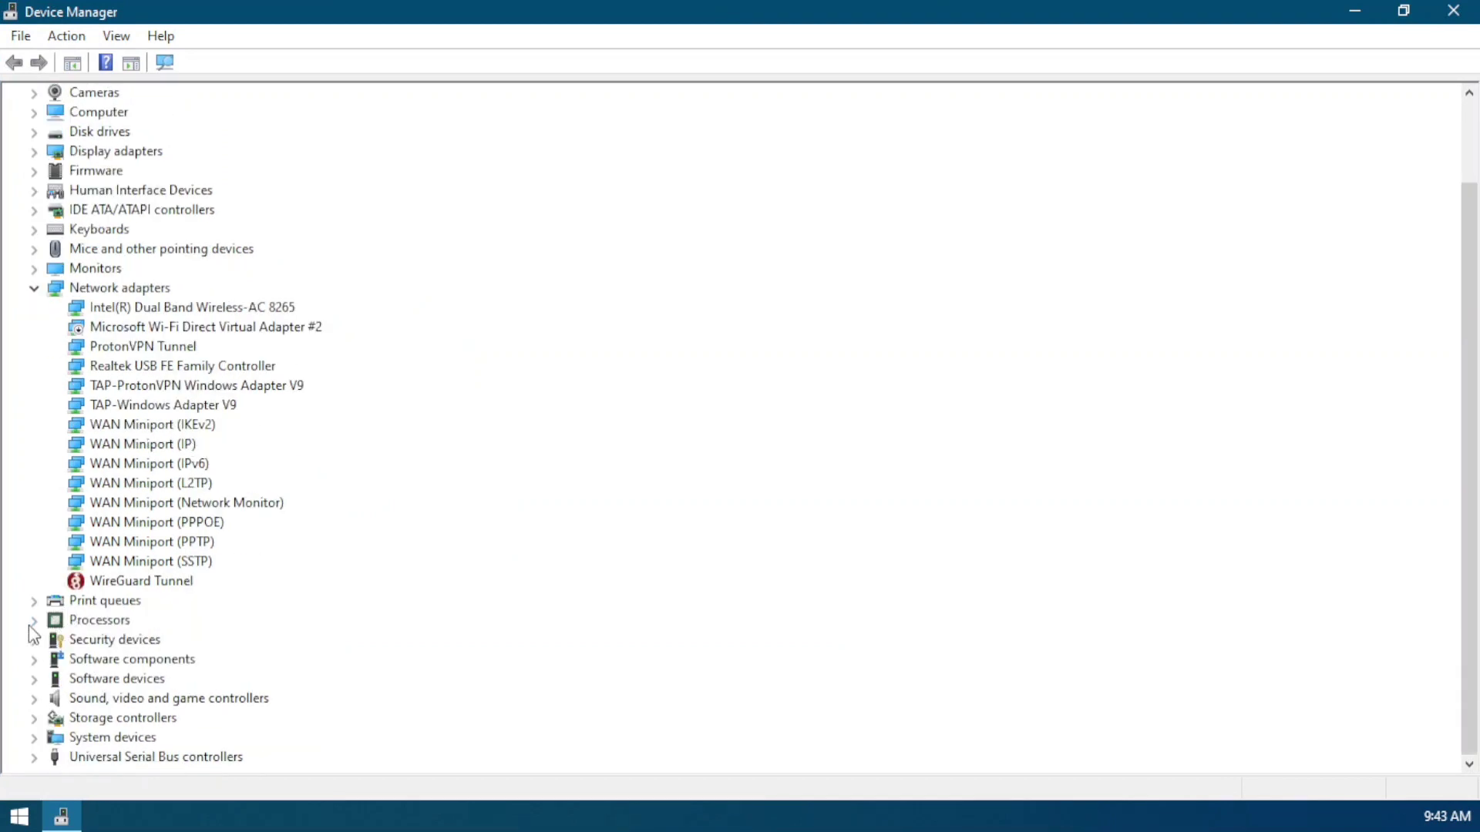
double_click(51, 621)
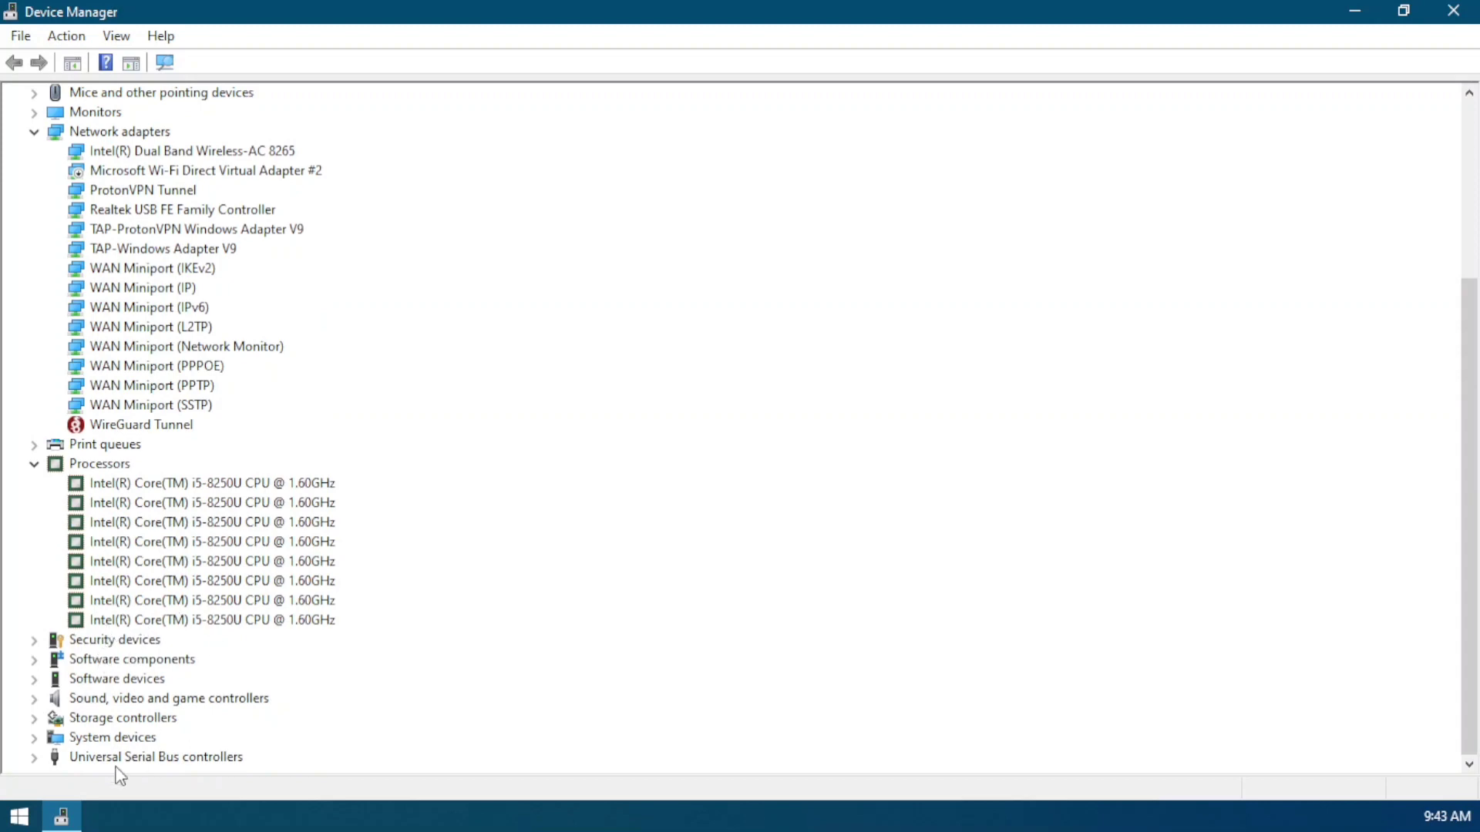
Expand the System devices category and look through its list of devices
click(35, 740)
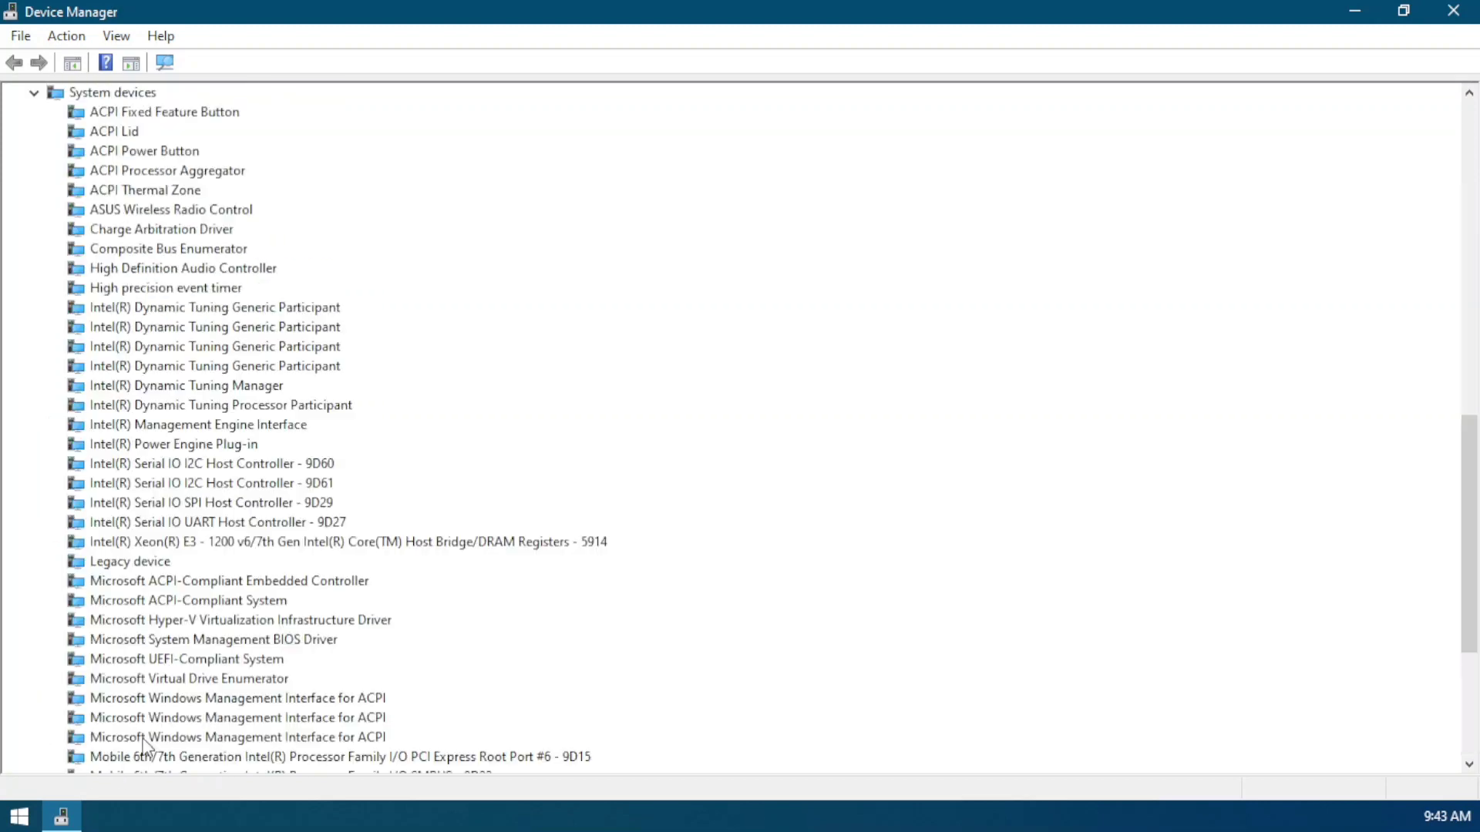
scroll(213, 524, down, 3)
scroll(213, 524, down, 2)
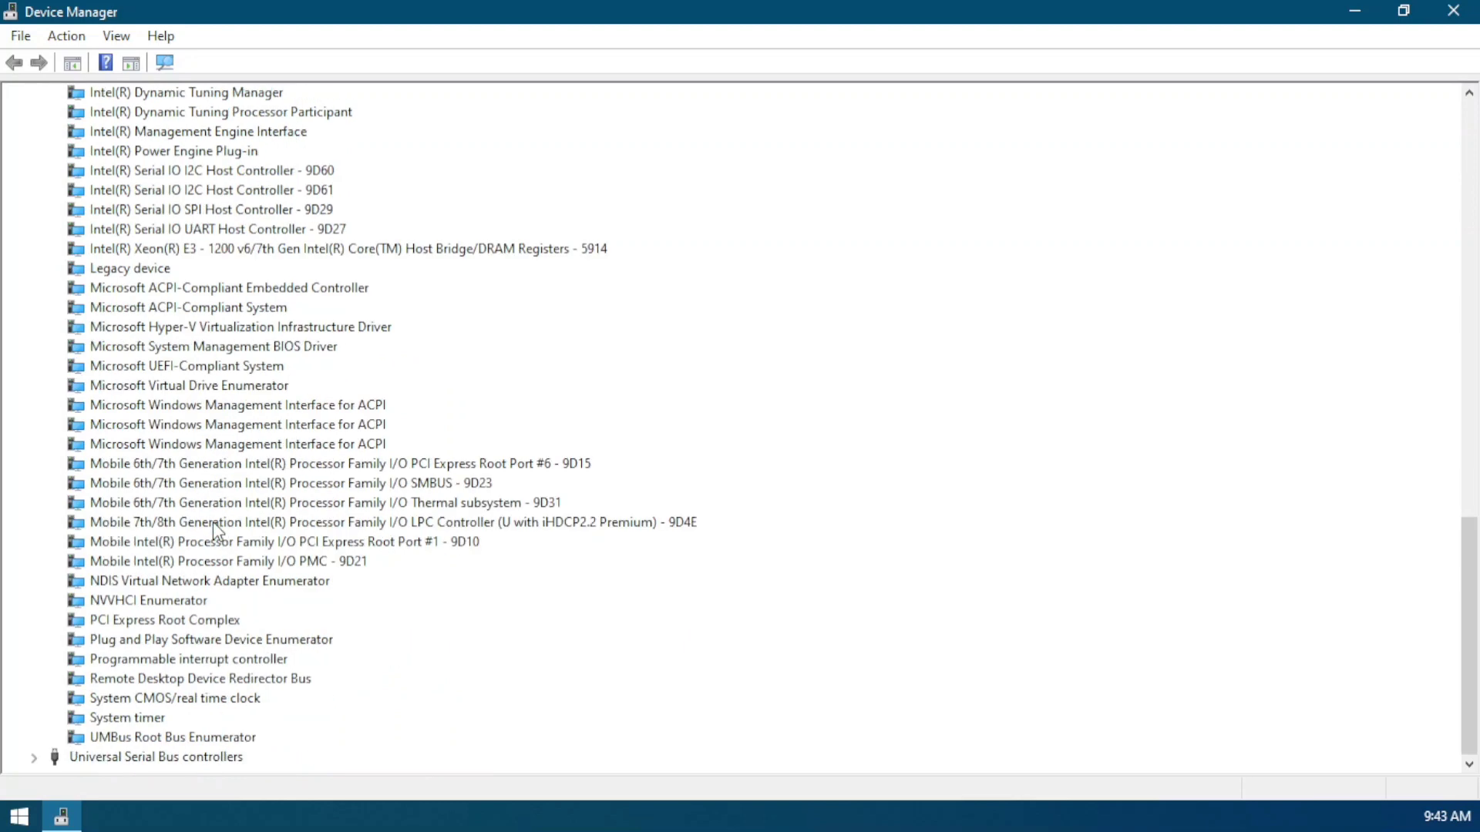
scroll(213, 521, up, 20)
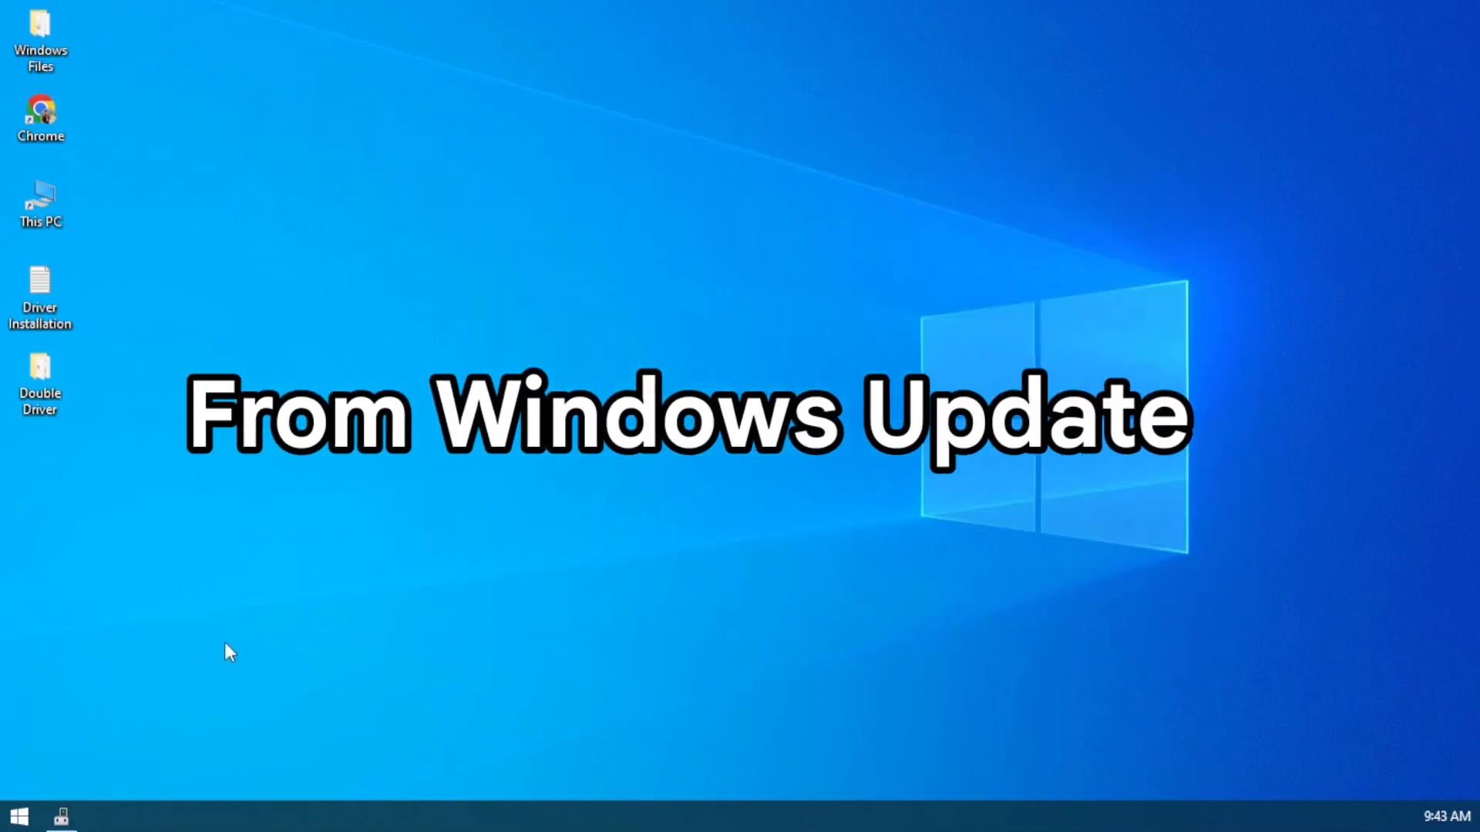
Open the Windows Update page in Settings and check for updates
click(20, 817)
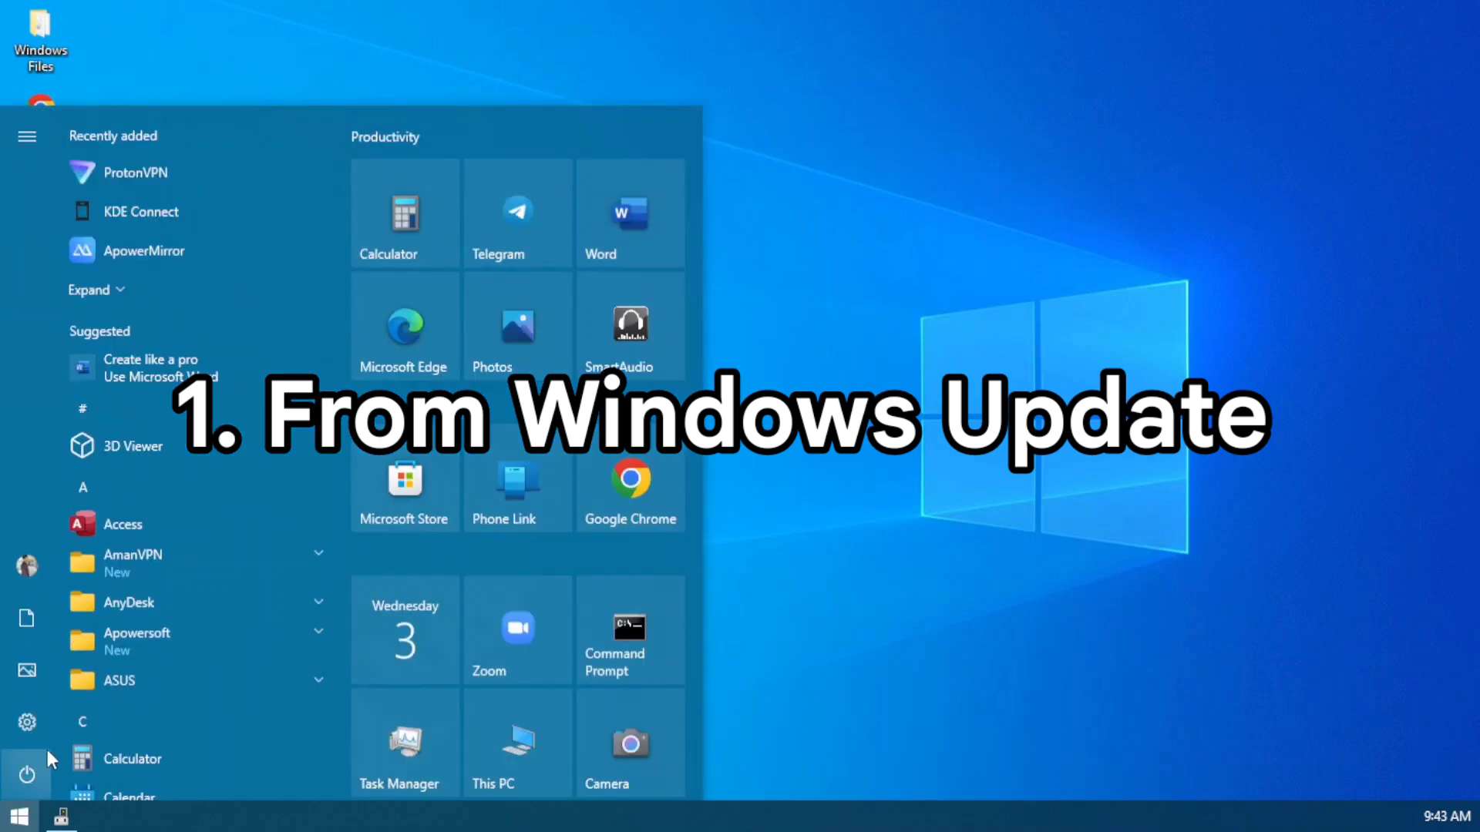
click(37, 724)
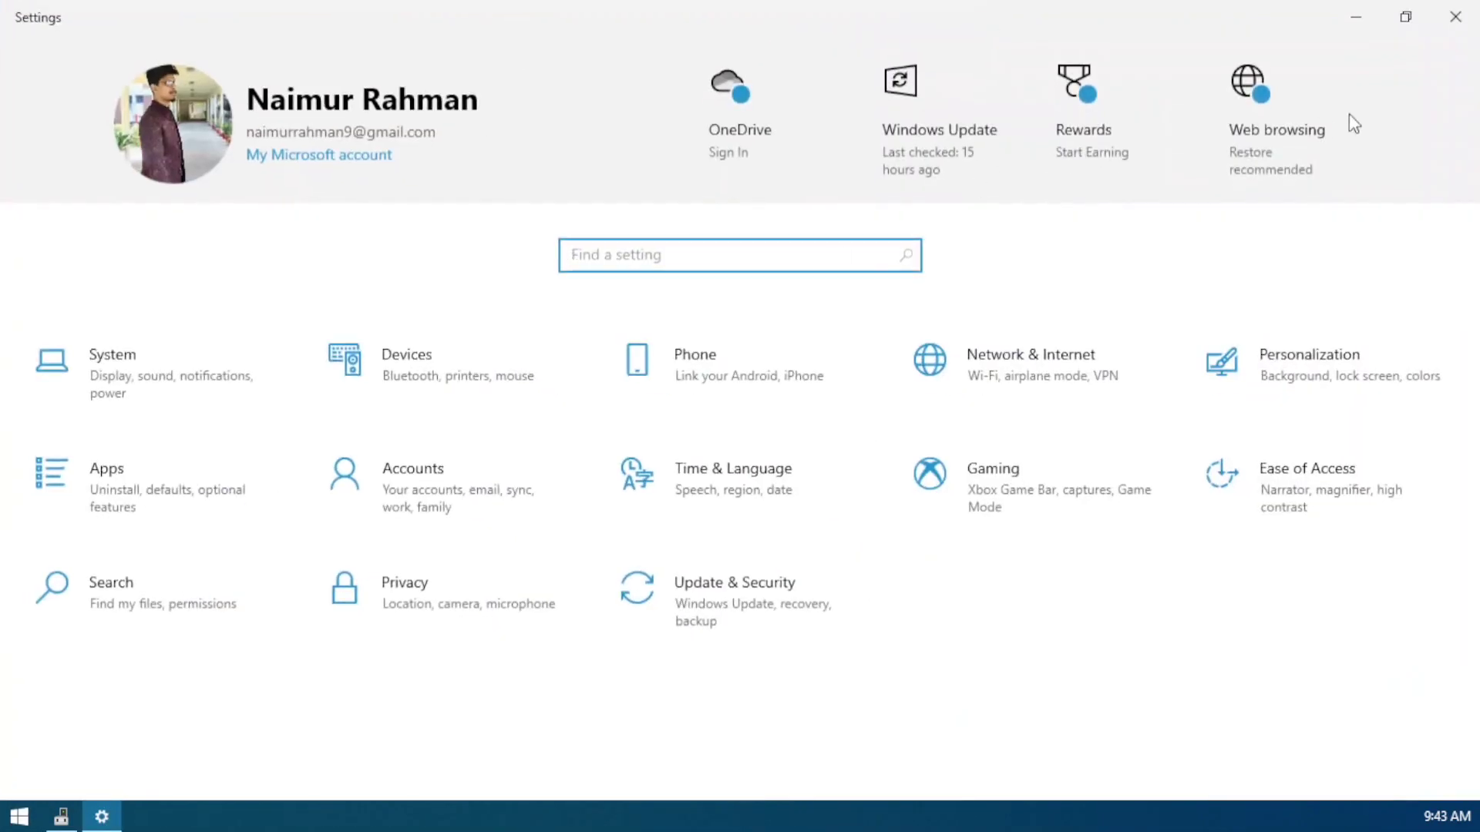
click(919, 129)
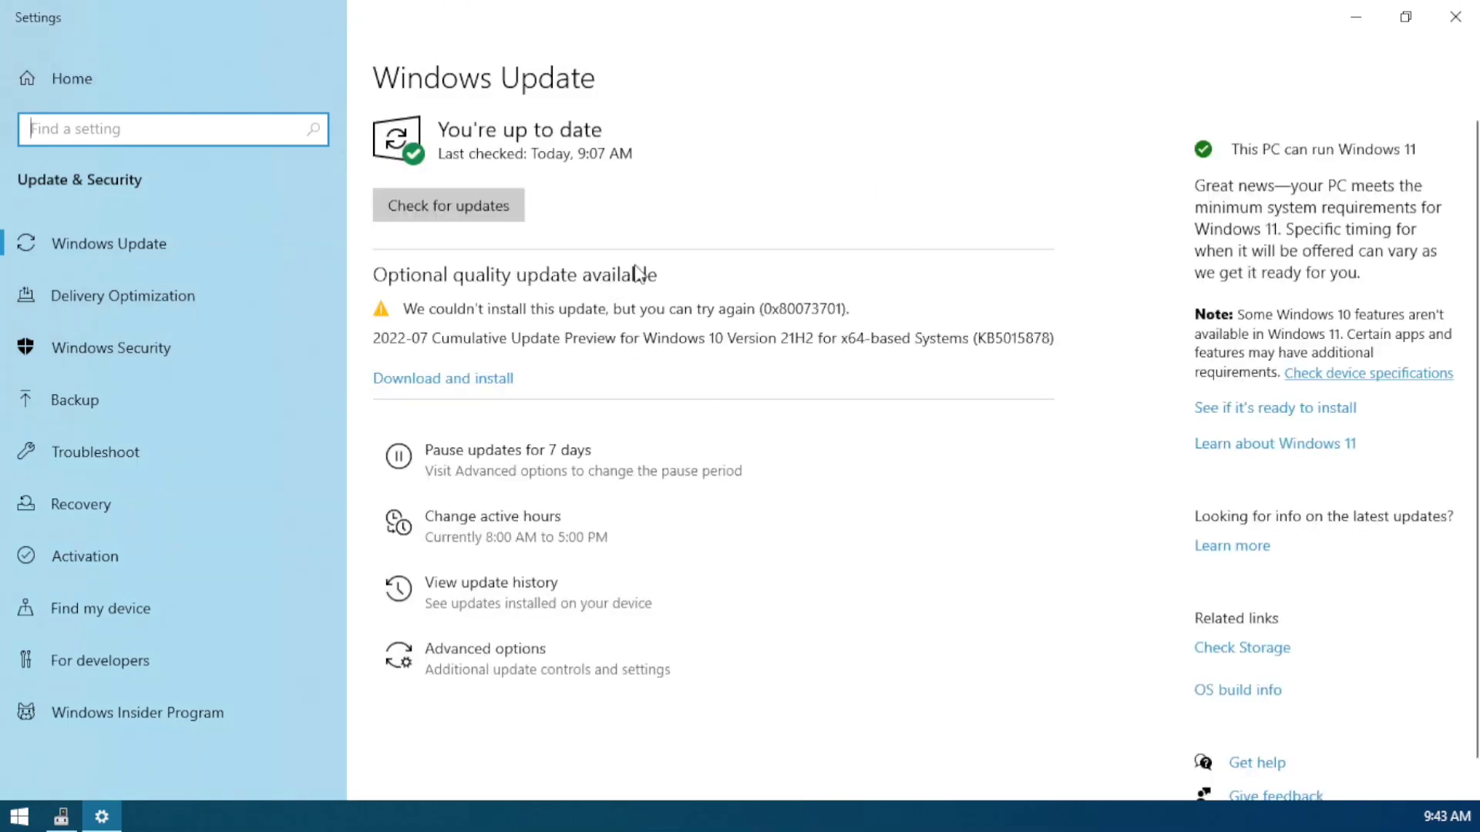
click(489, 205)
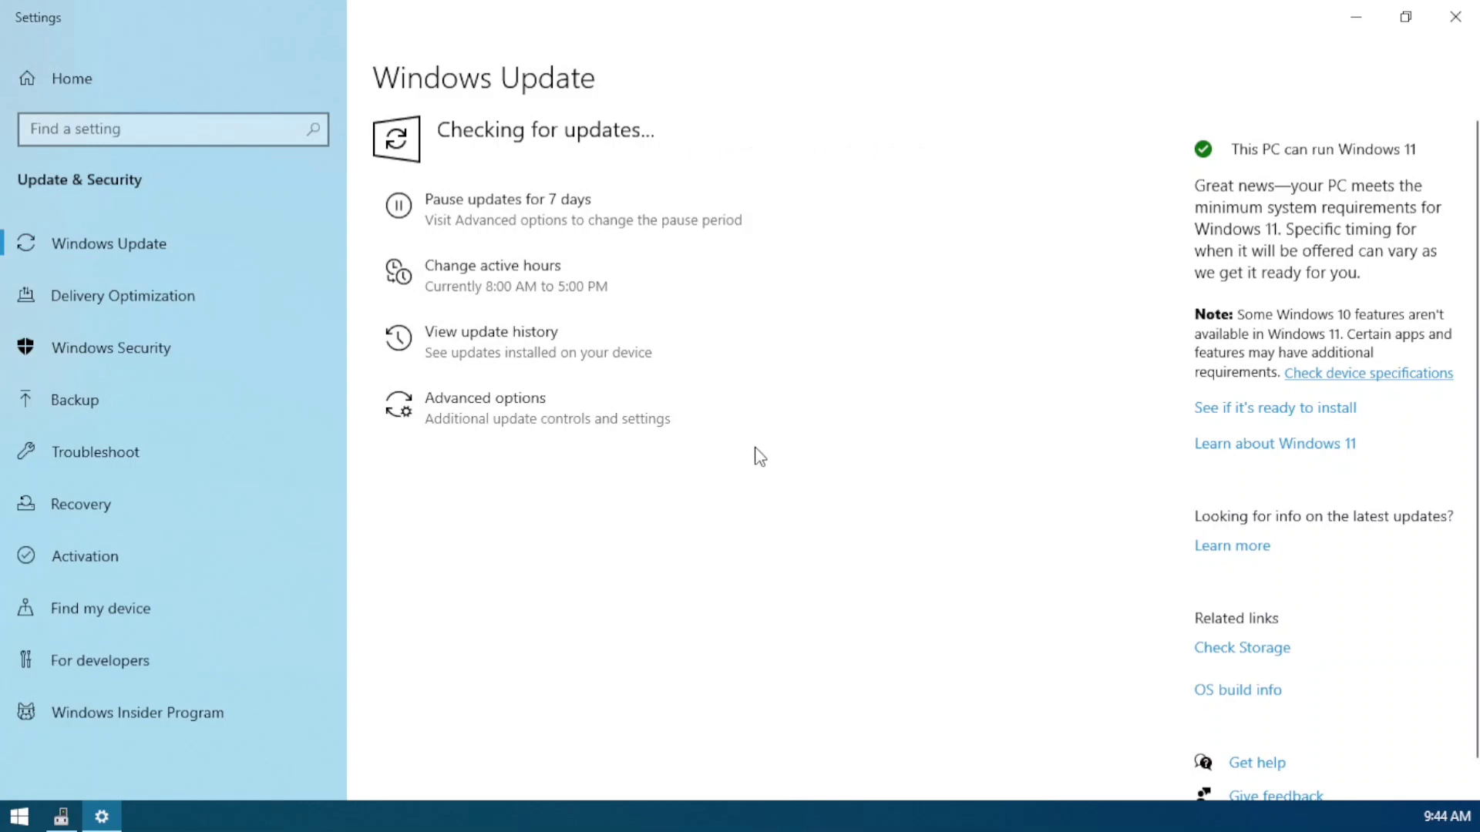
View the advanced update options, and examine the driver updates listed in the update history
click(630, 428)
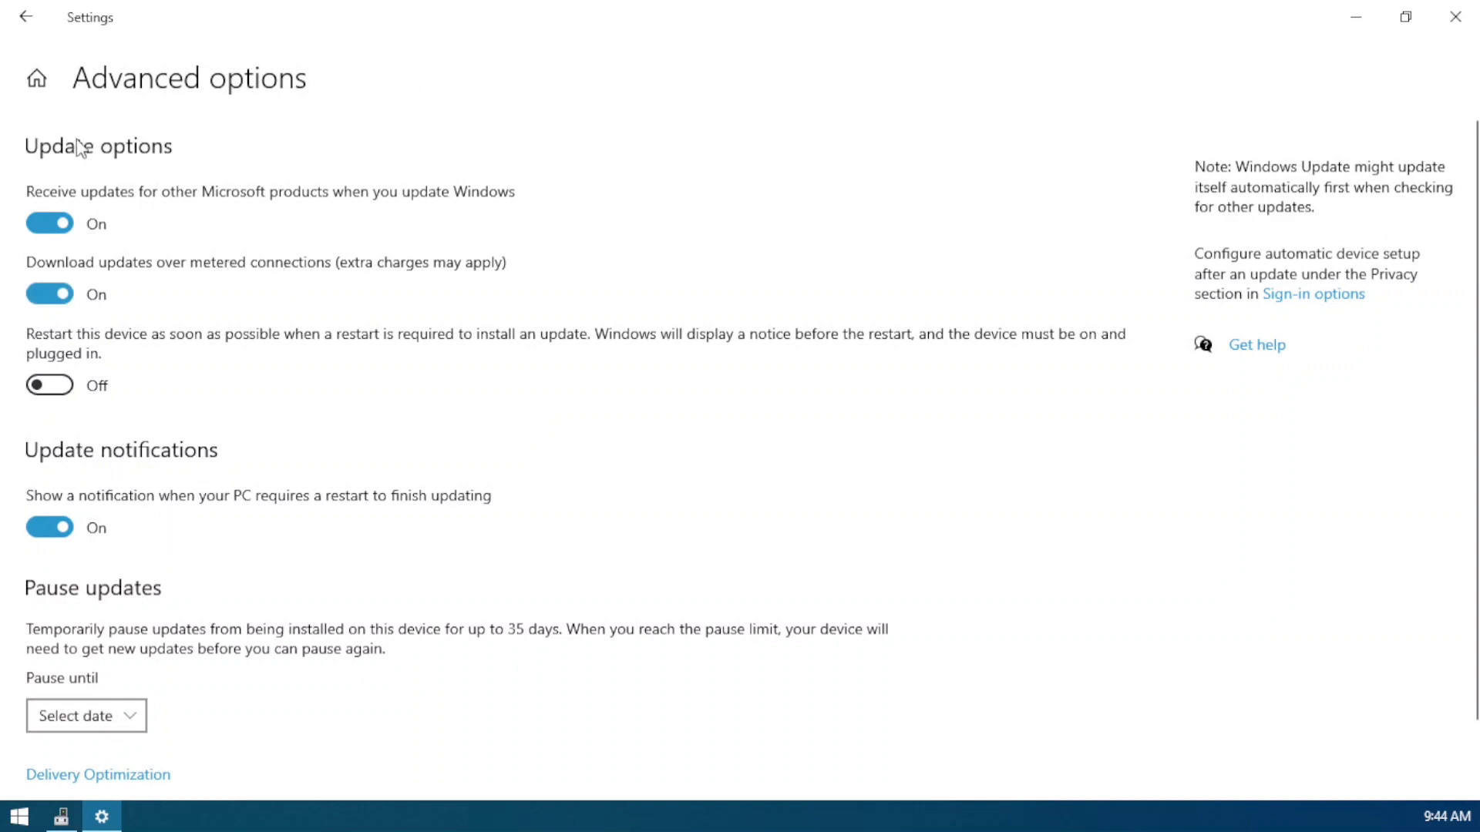
click(26, 17)
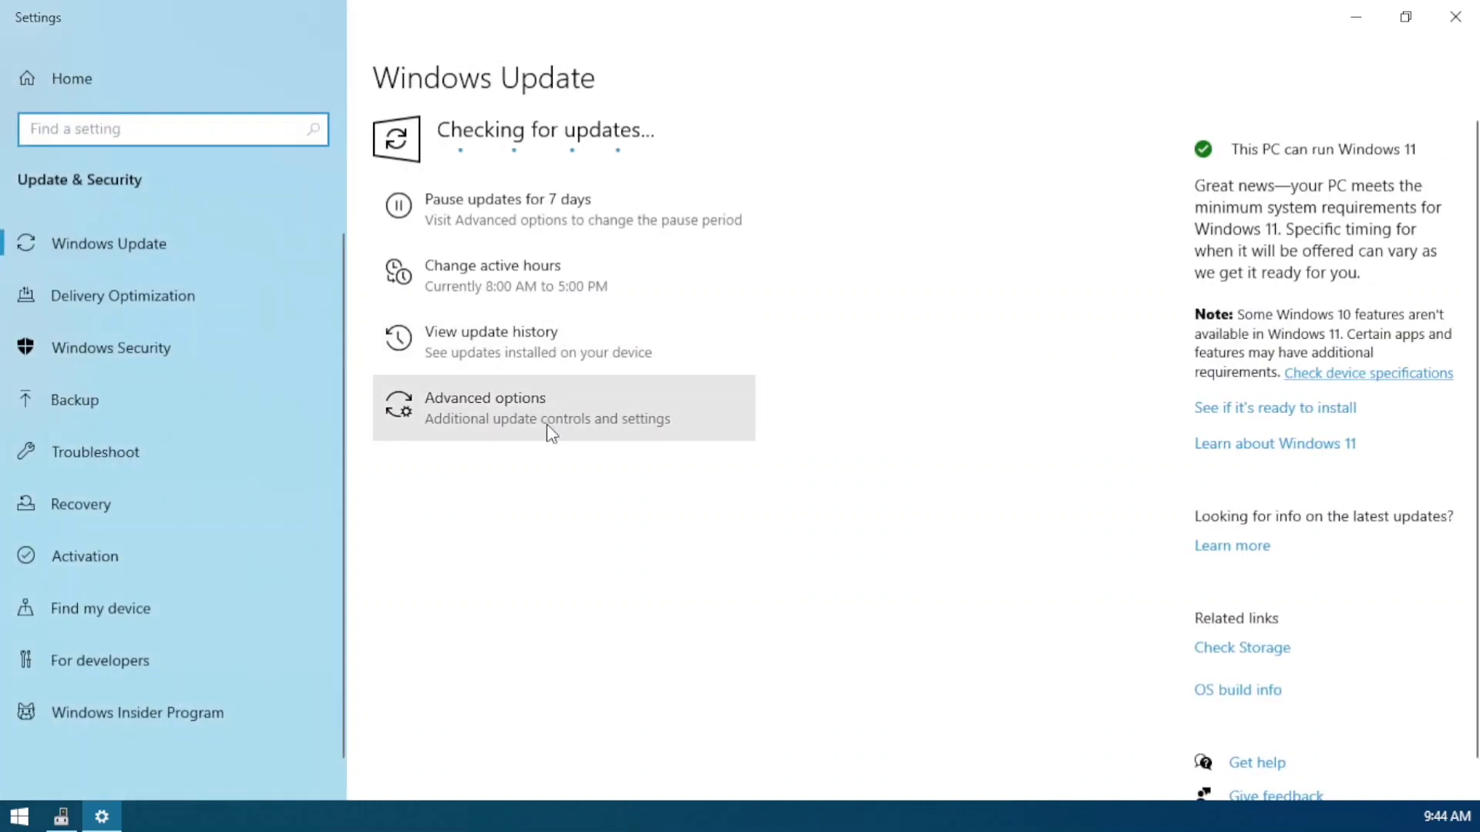
click(541, 360)
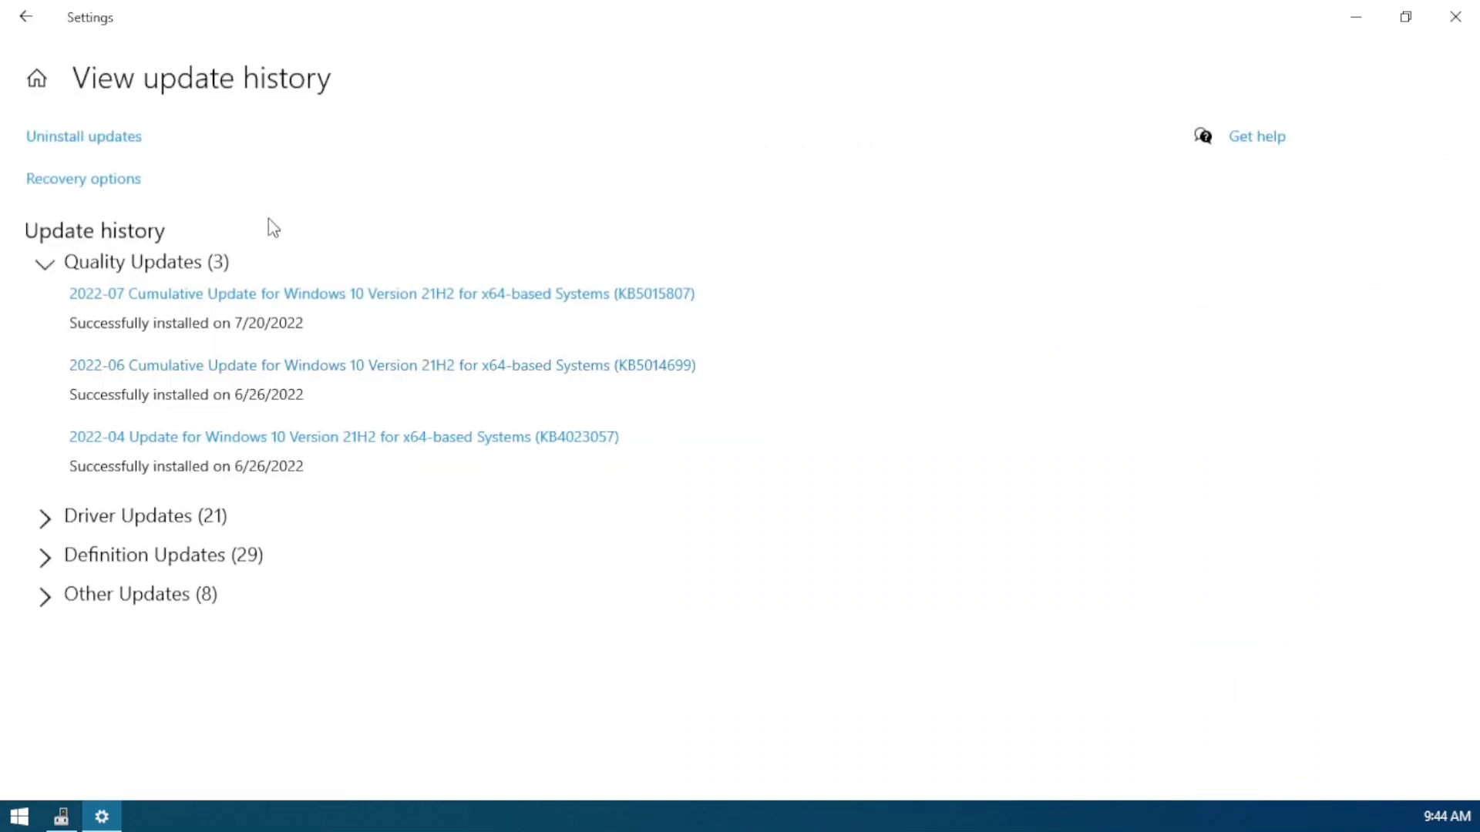
click(46, 518)
scroll(304, 565, down, 4)
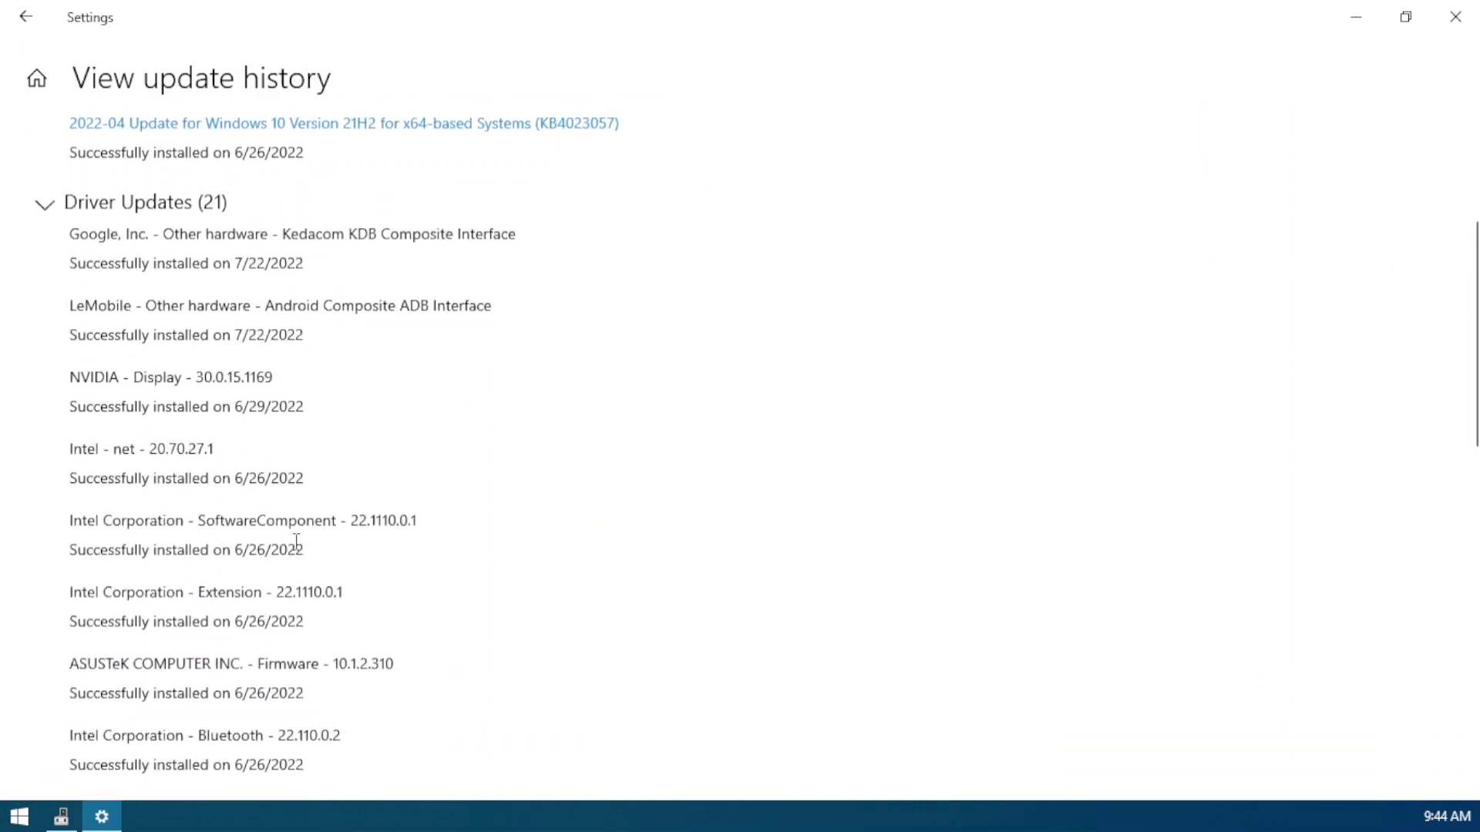
scroll(113, 242, down, 3)
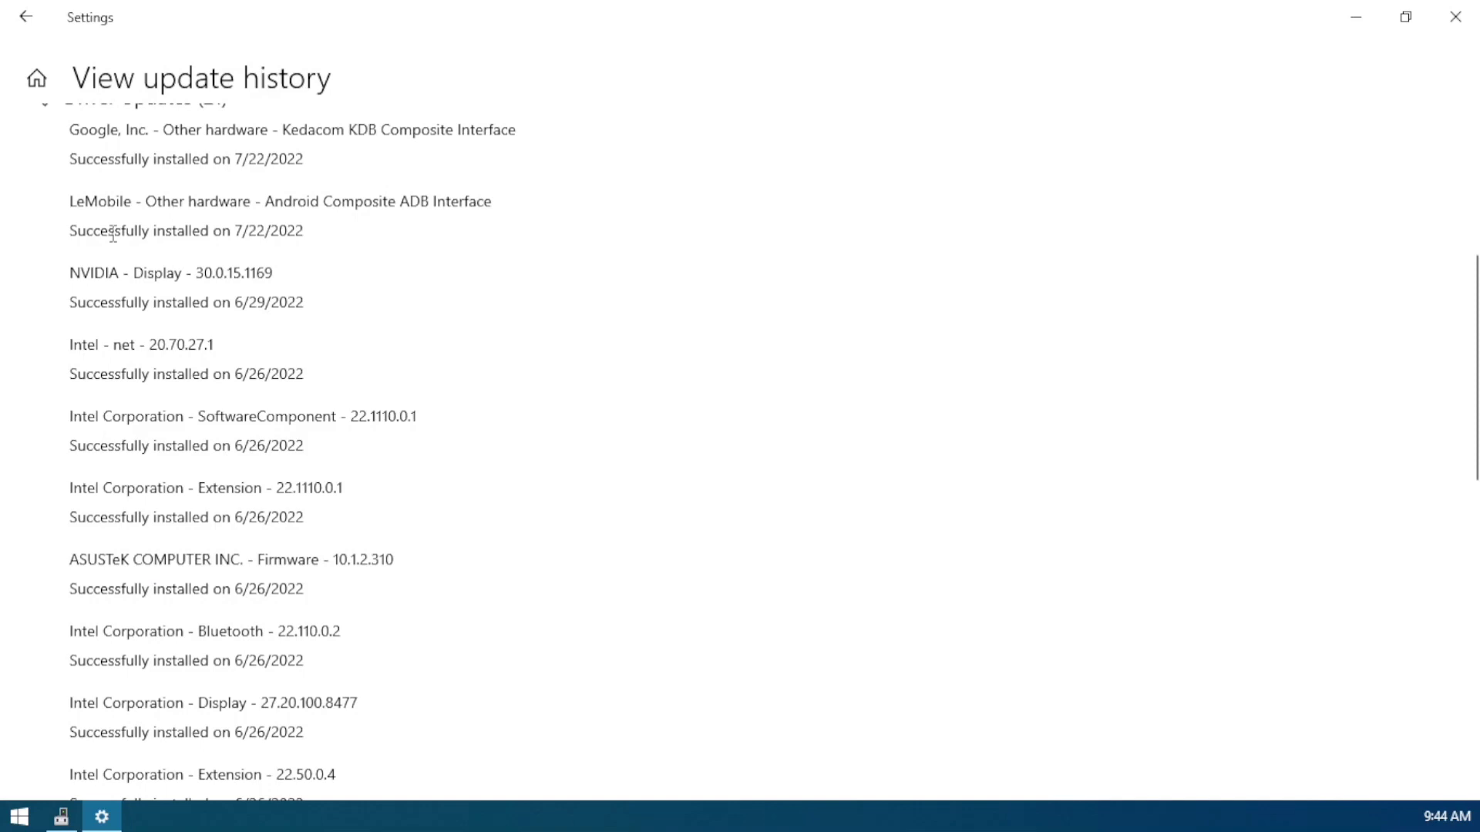
scroll(113, 235, up, 3)
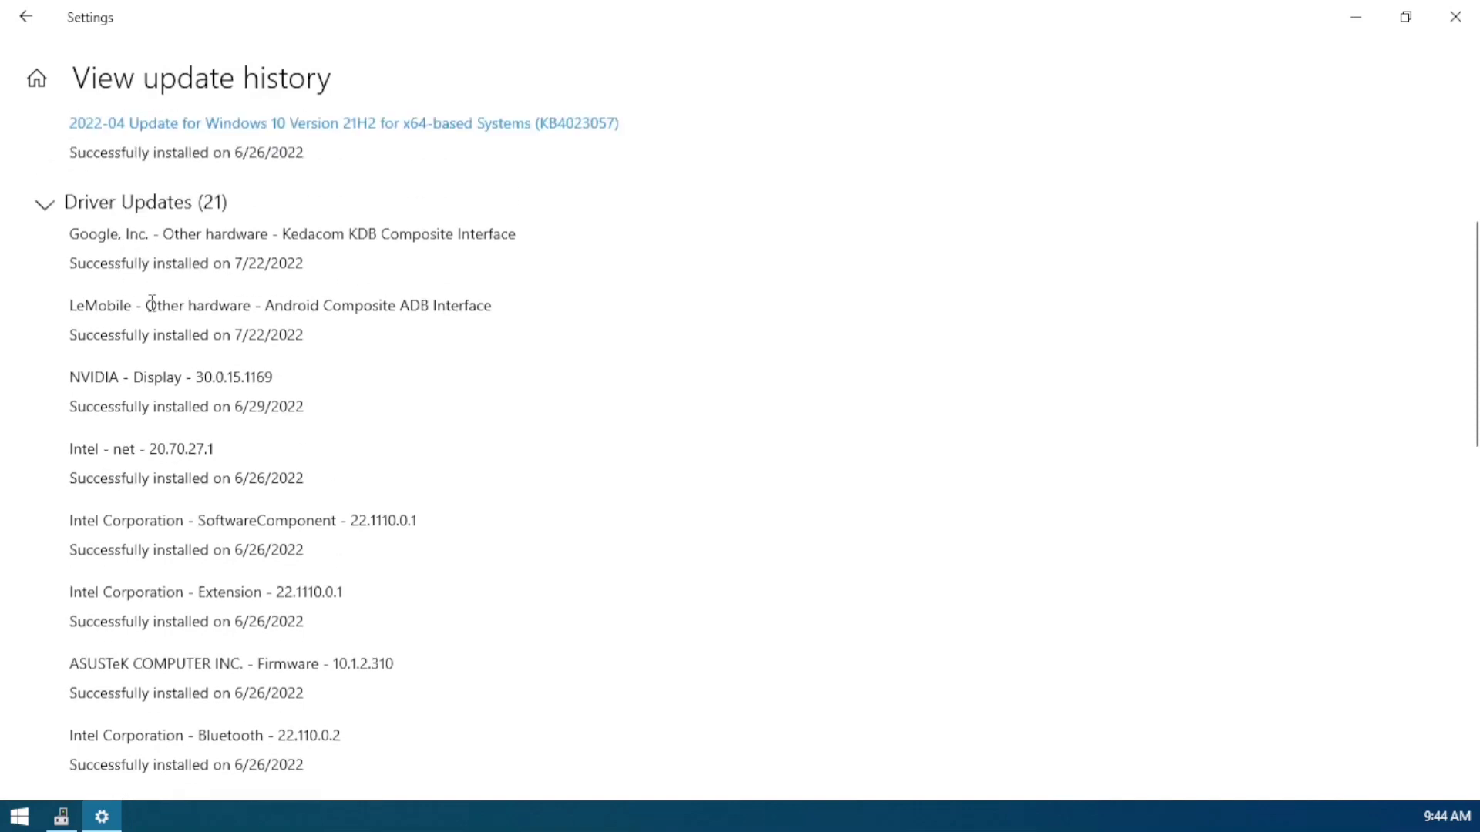
scroll(153, 426, down, 3)
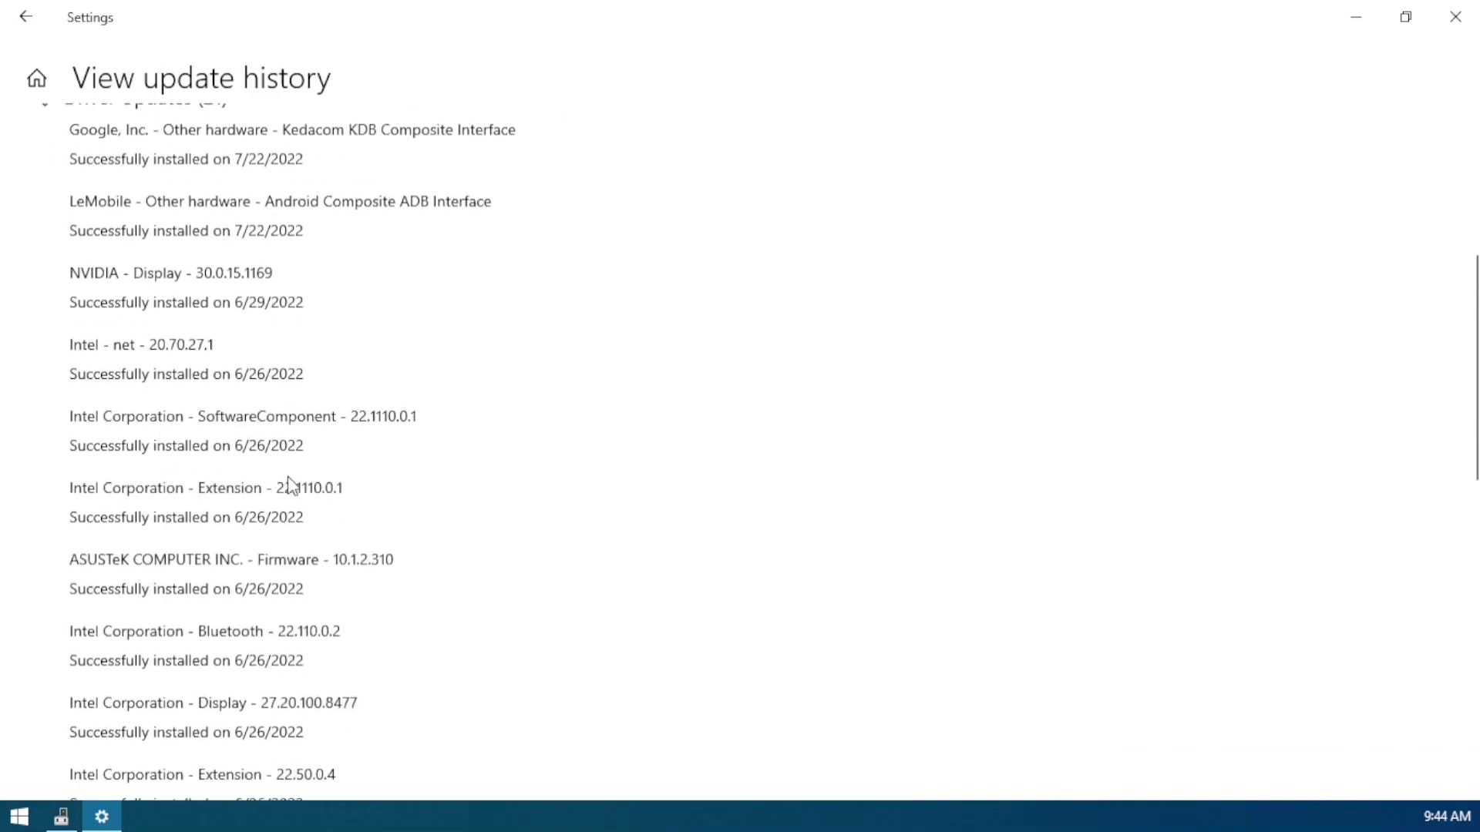
scroll(356, 495, down, 3)
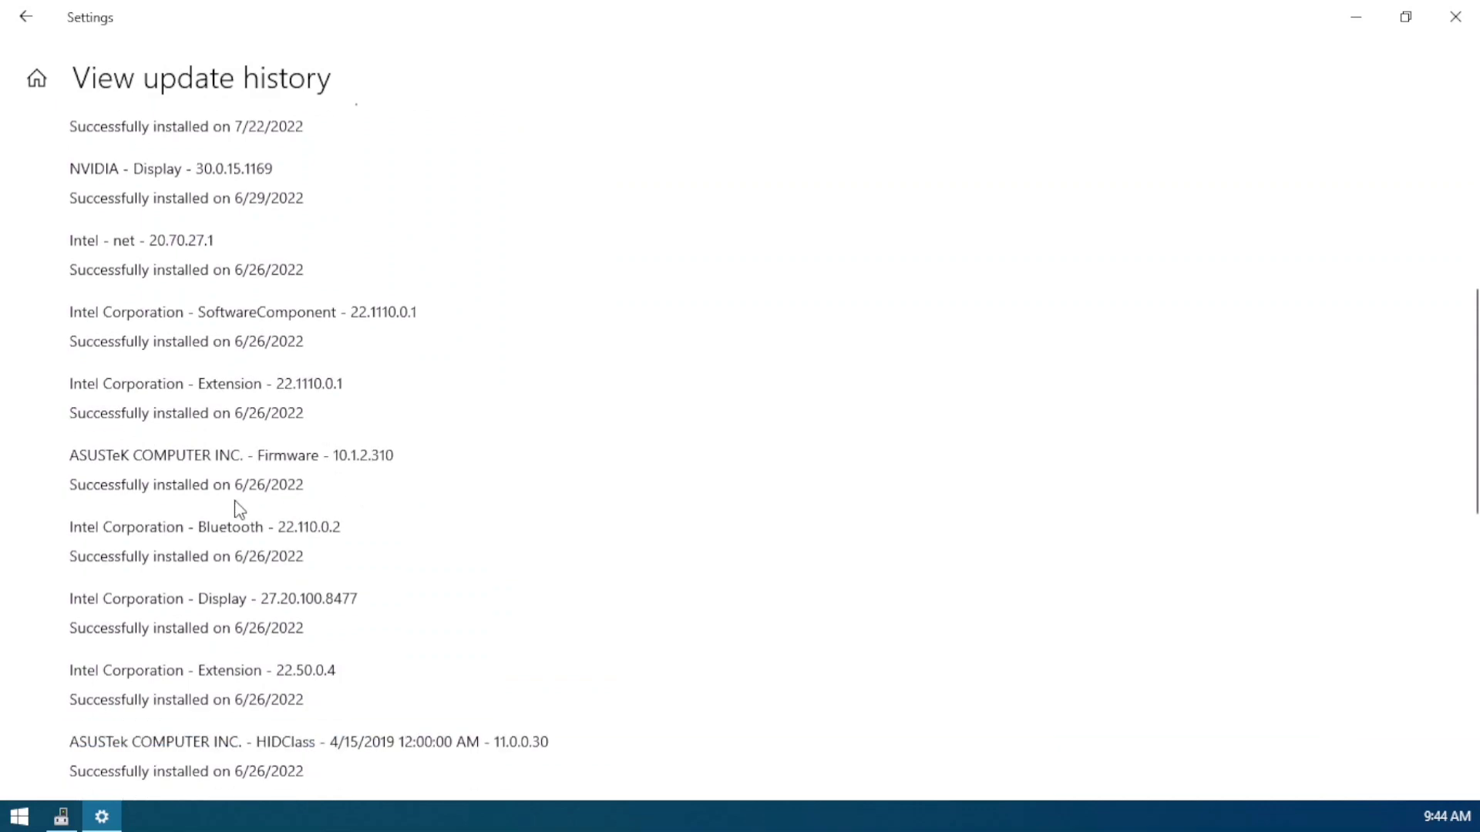
drag(185, 526, 282, 530)
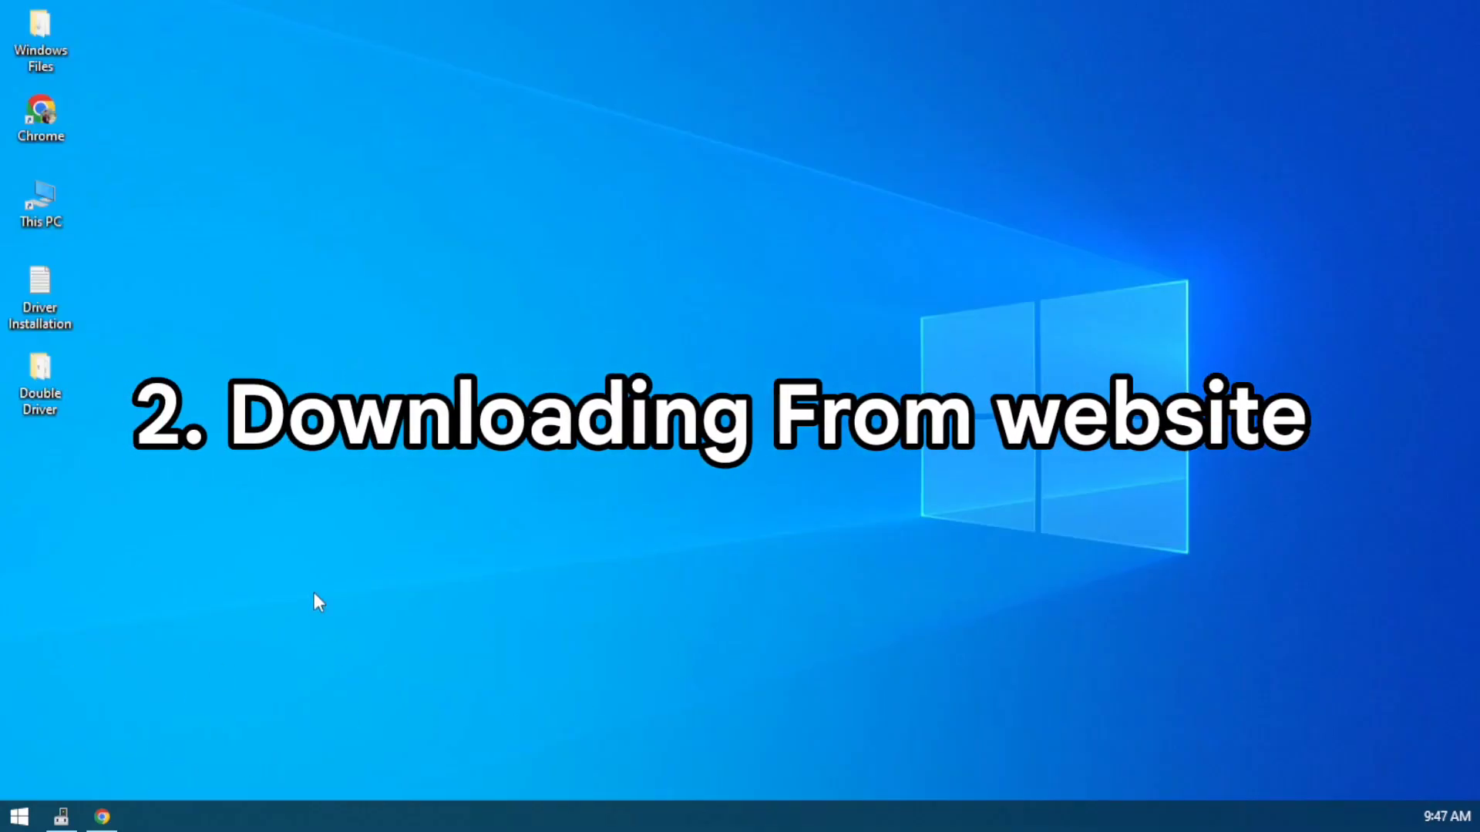
Switch to Chrome and search Google for "asus vivobook s15 s530ua drivers"
click(102, 817)
click(264, 60)
text(asus)
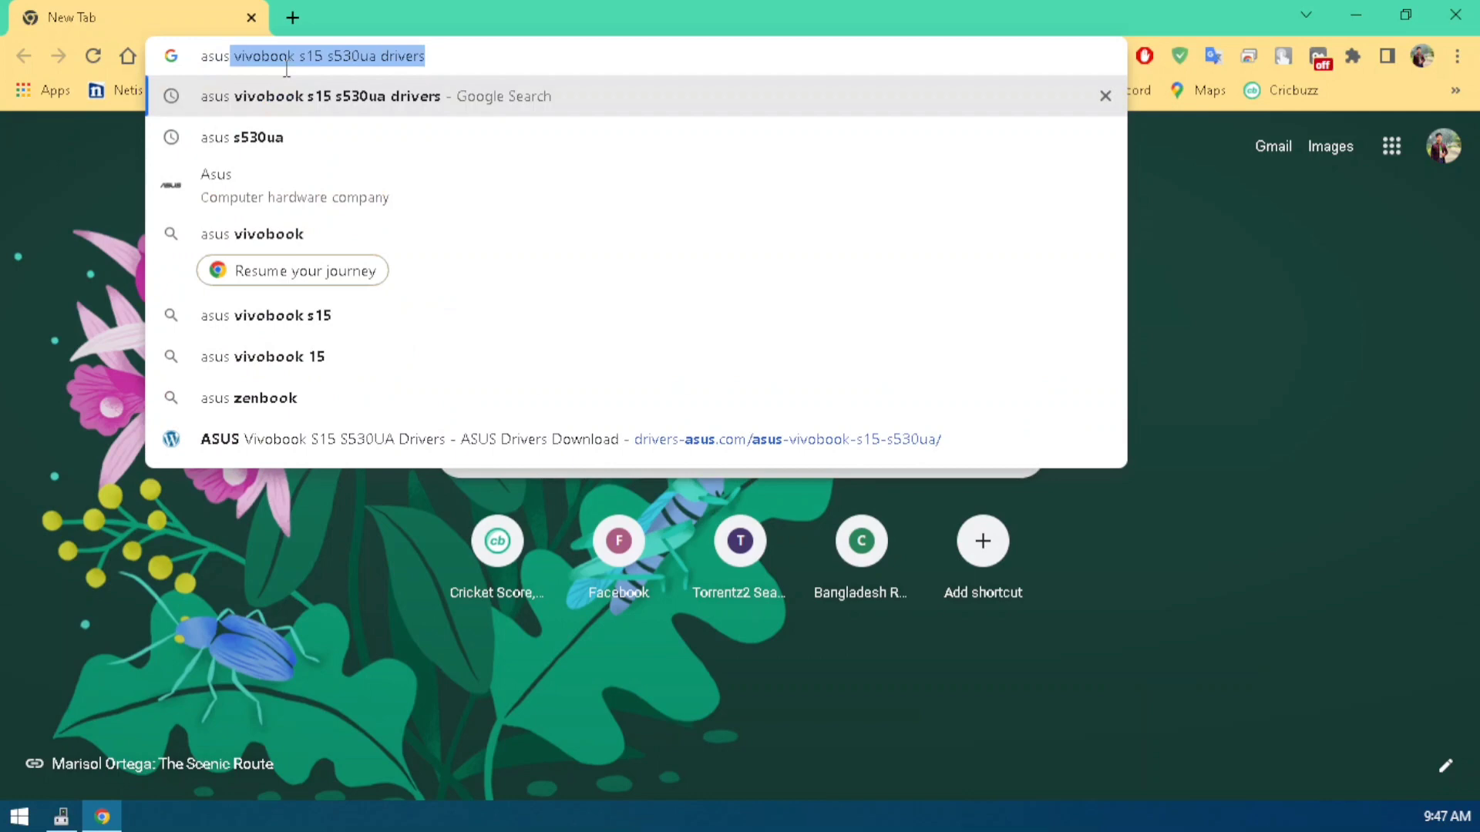
key(Return)
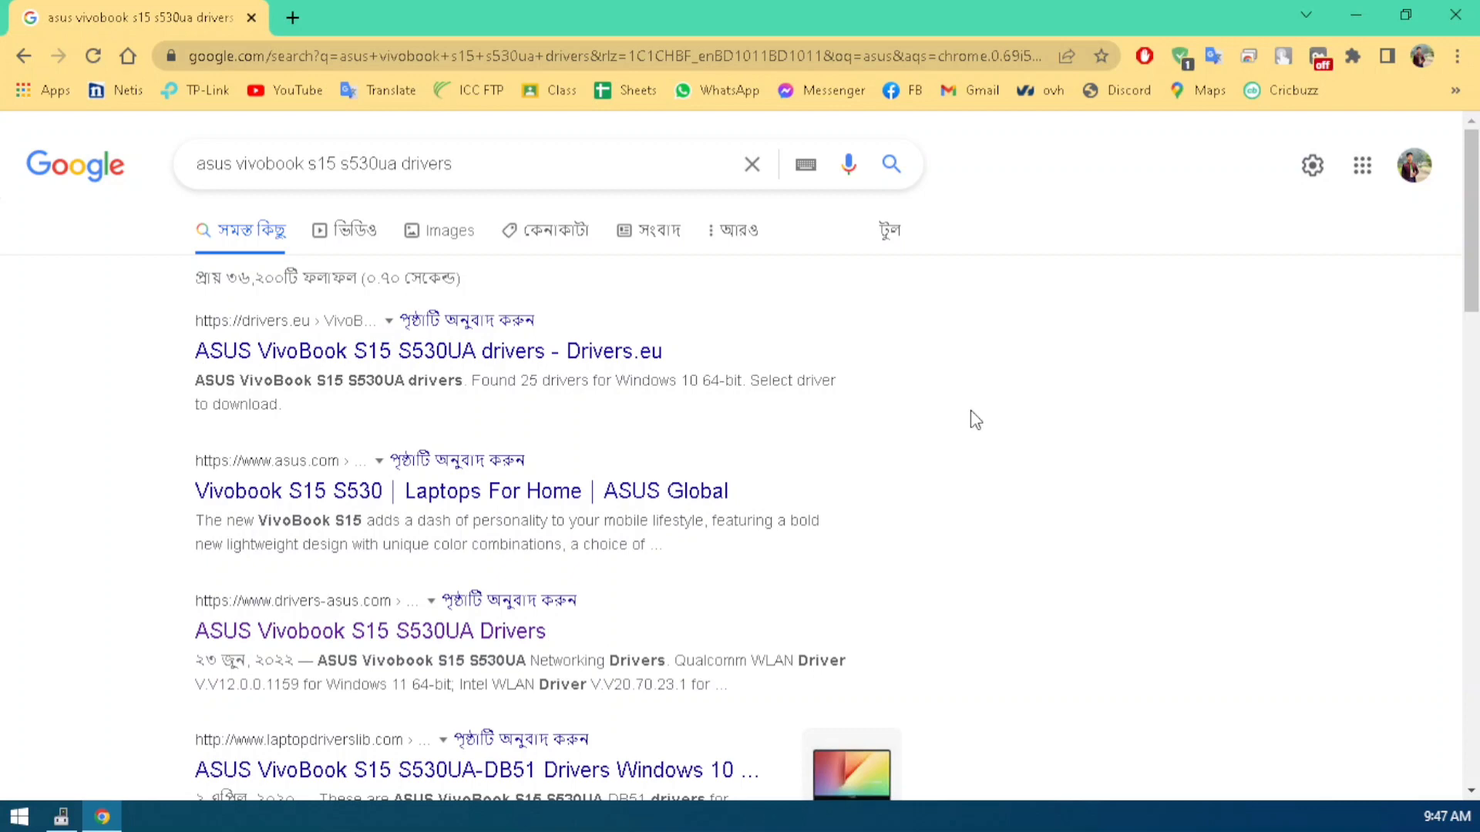
Open the ASUS Global search result for the Vivobook S15 S530 in a new tab and switch to it
scroll(971, 412, down, 3)
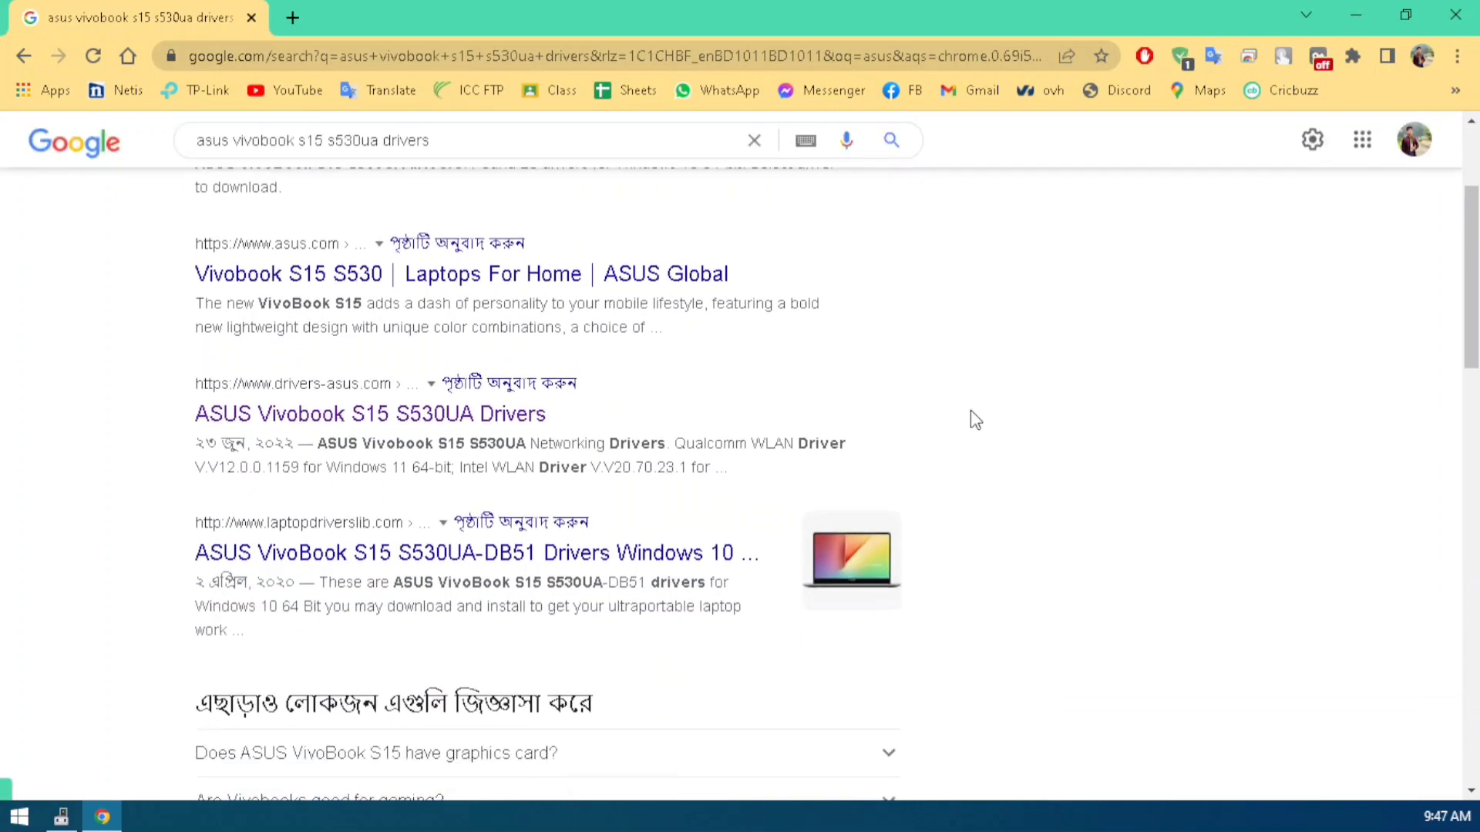
scroll(971, 416, down, 4)
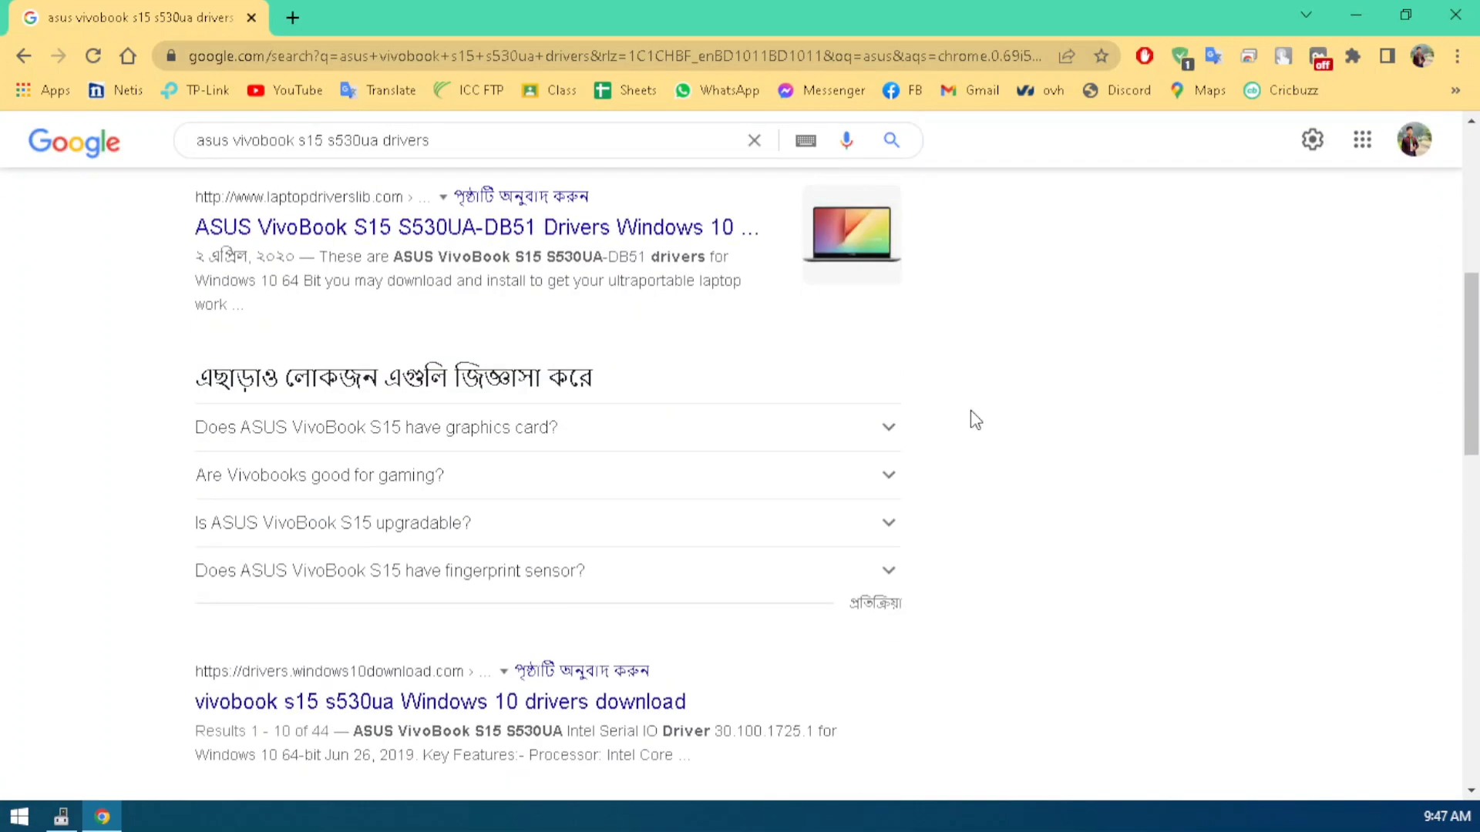
scroll(971, 412, up, 7)
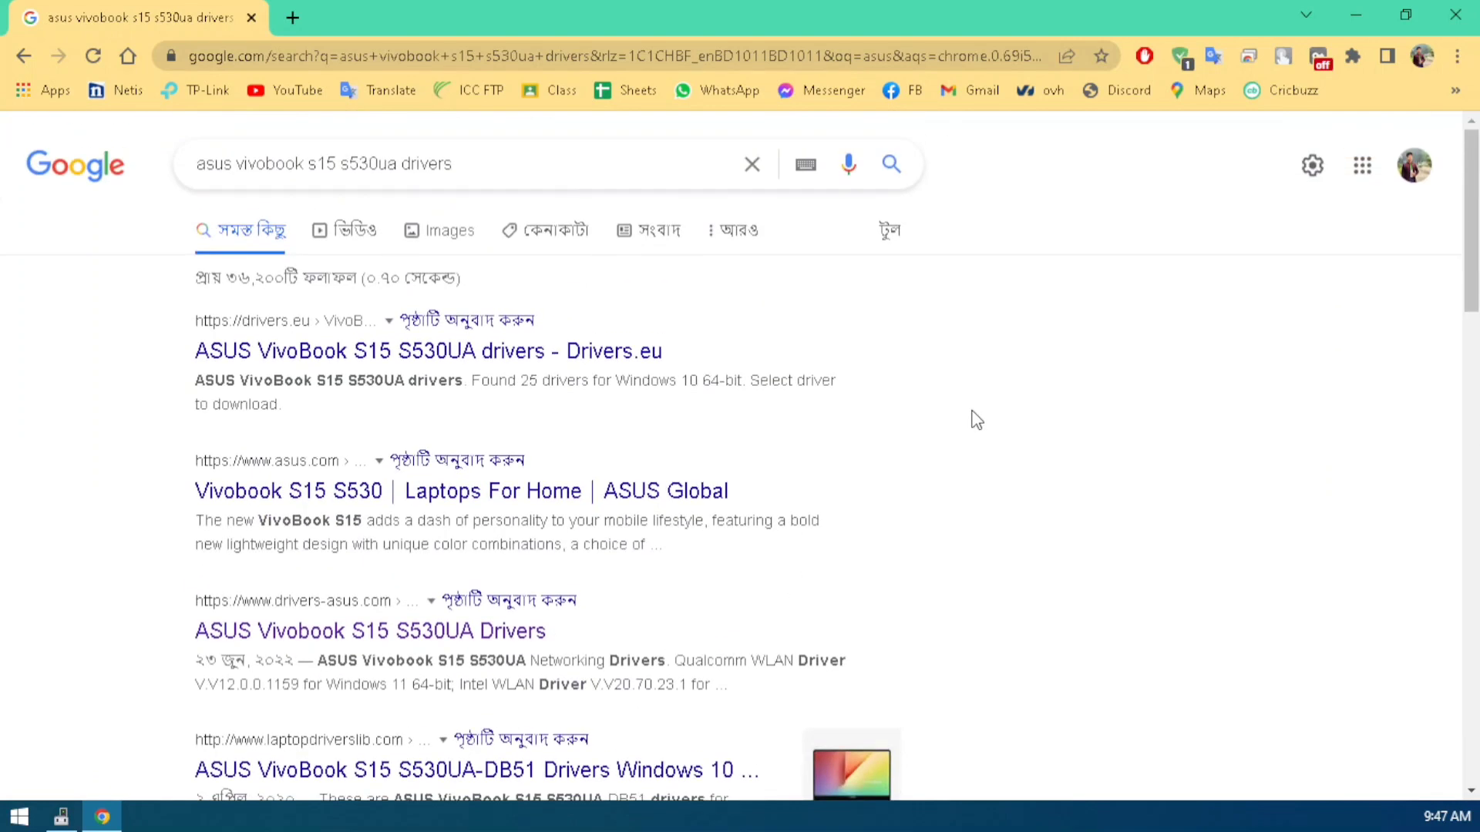
right_click(525, 503)
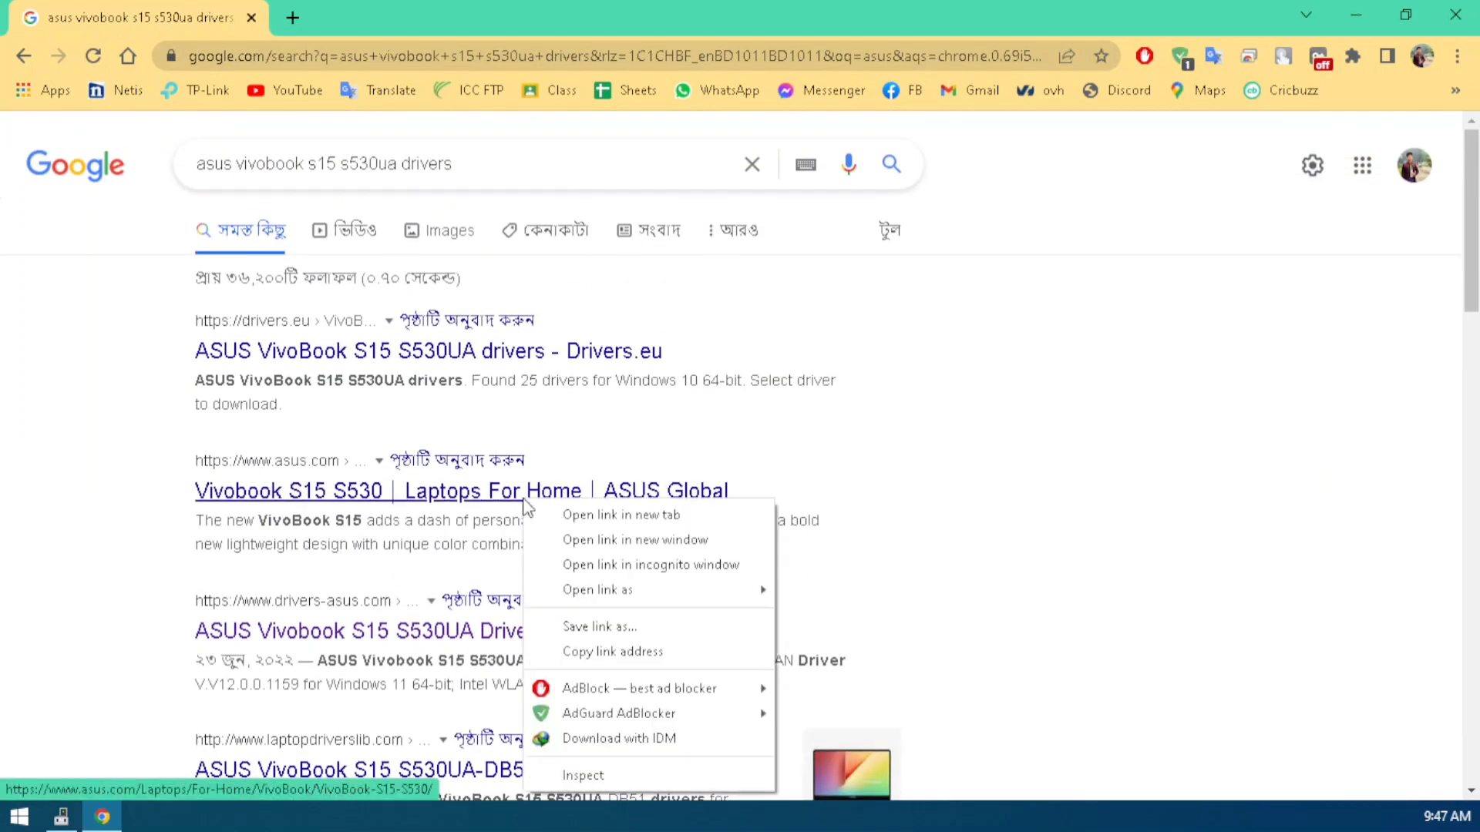
click(602, 515)
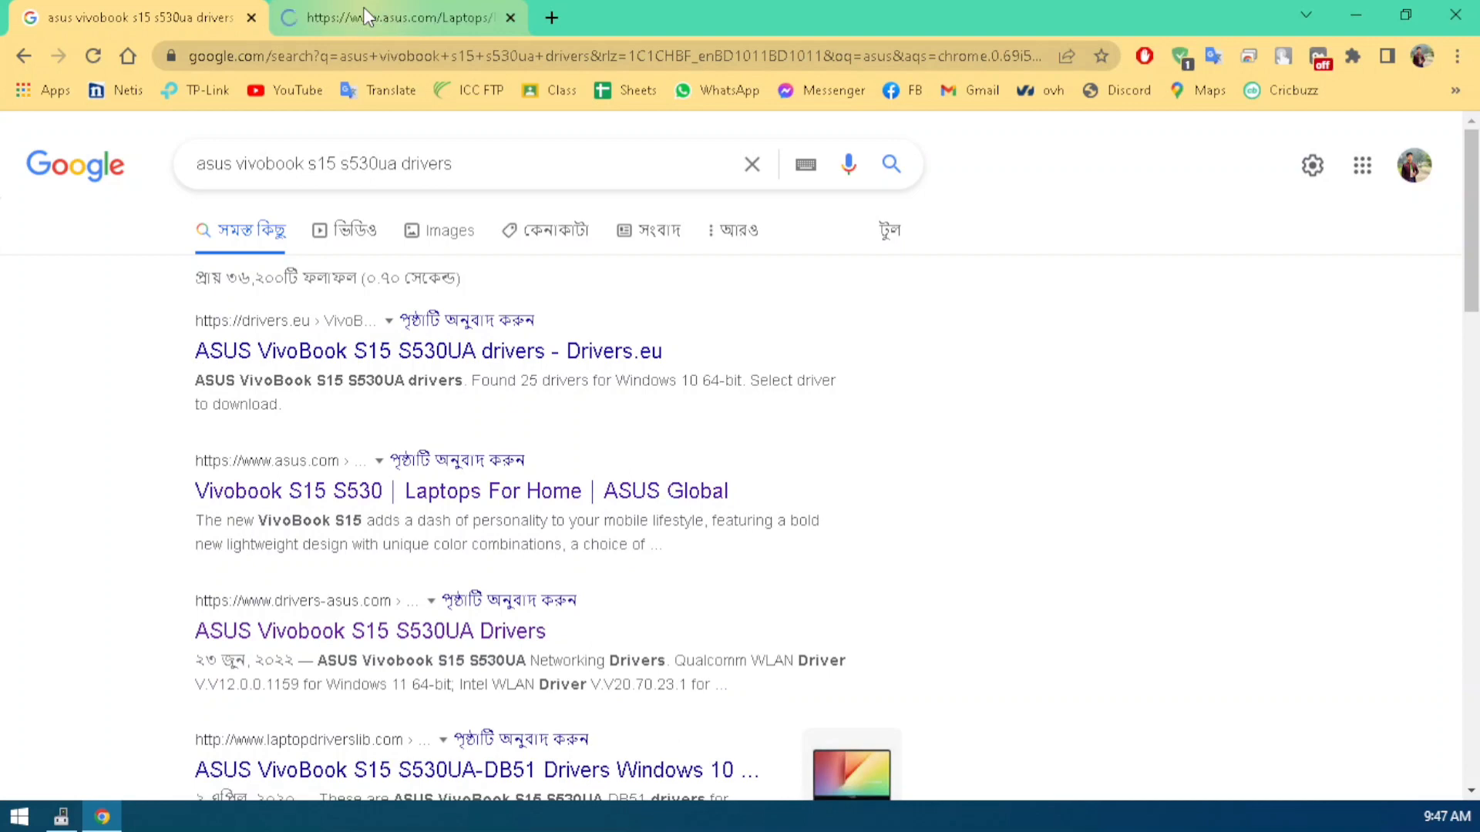
click(363, 7)
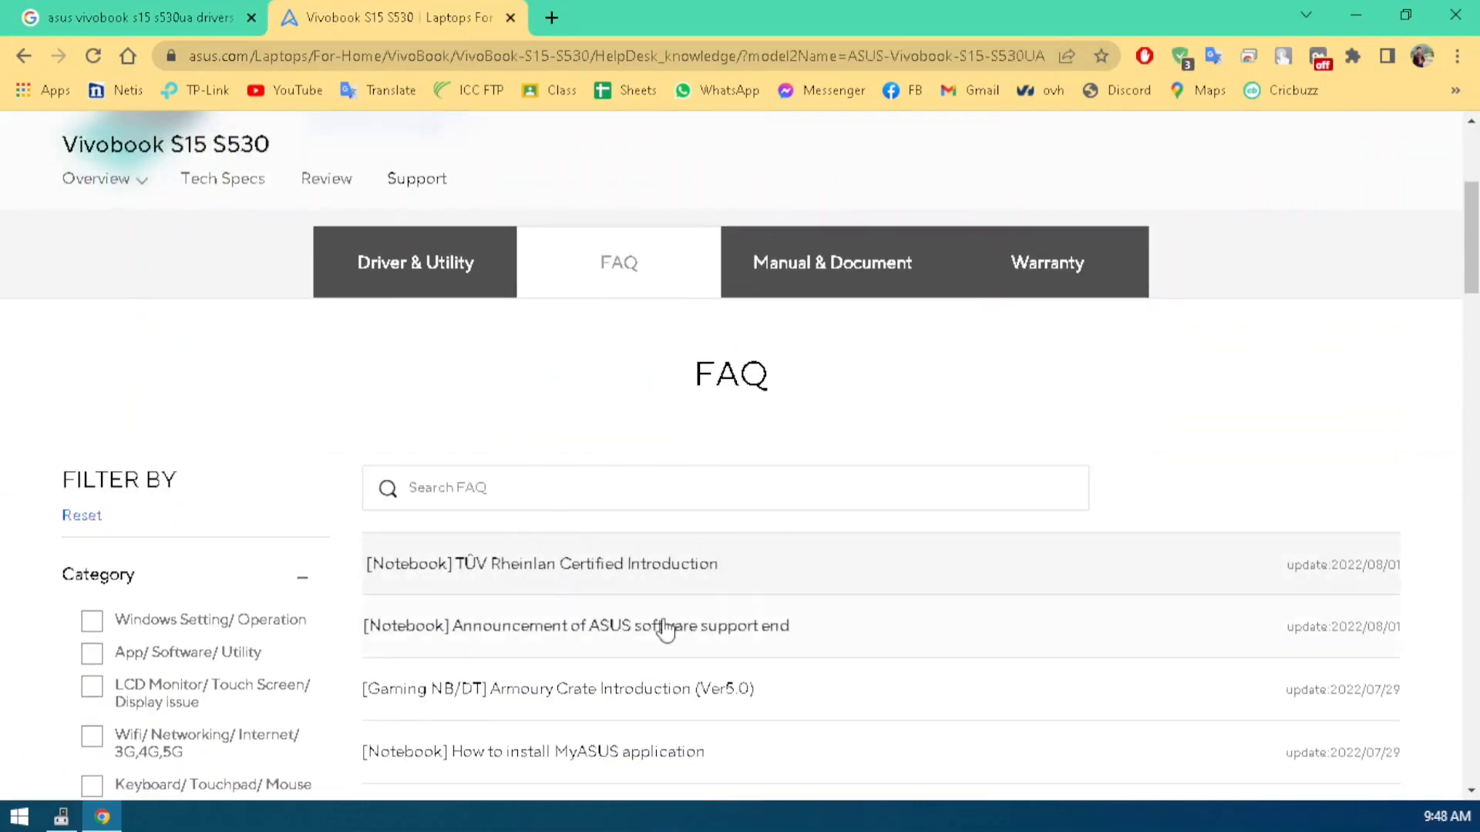
Open the Vivobook S15 S530UA's Driver & Utility section and select Windows 10 64-bit as the OS under Driver & Tools
scroll(833, 426, up, 3)
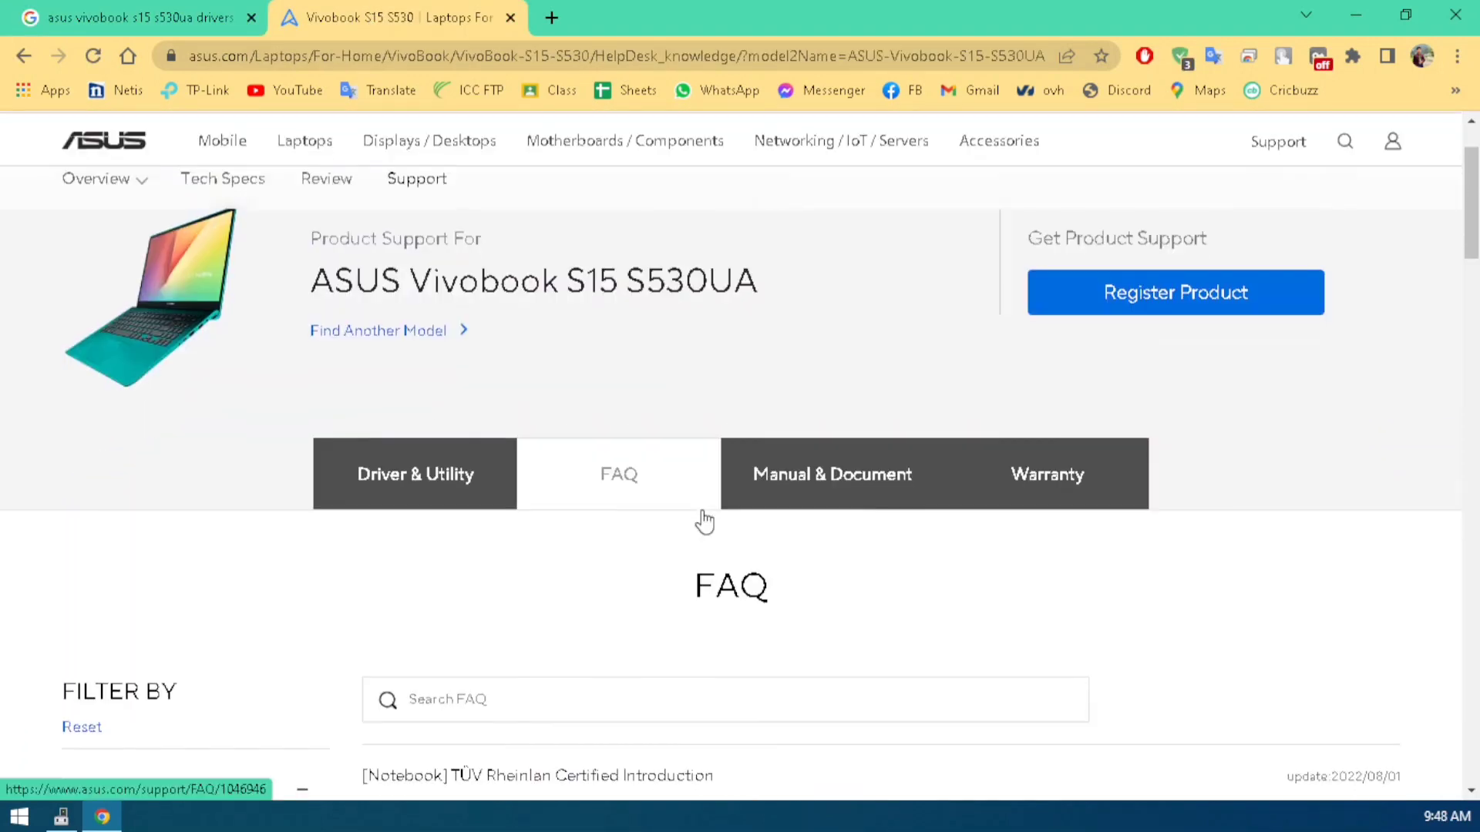
click(476, 478)
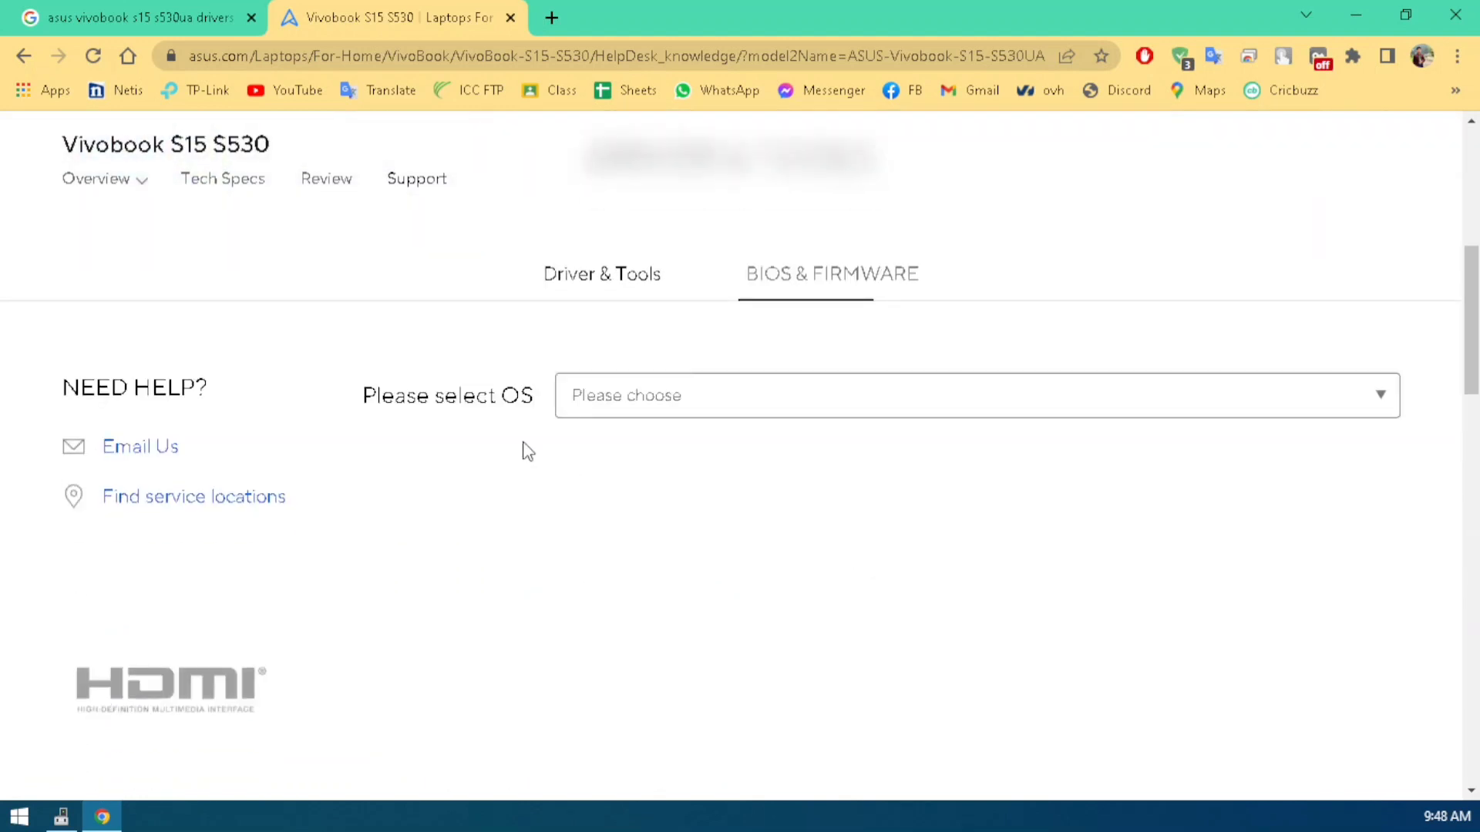
click(657, 275)
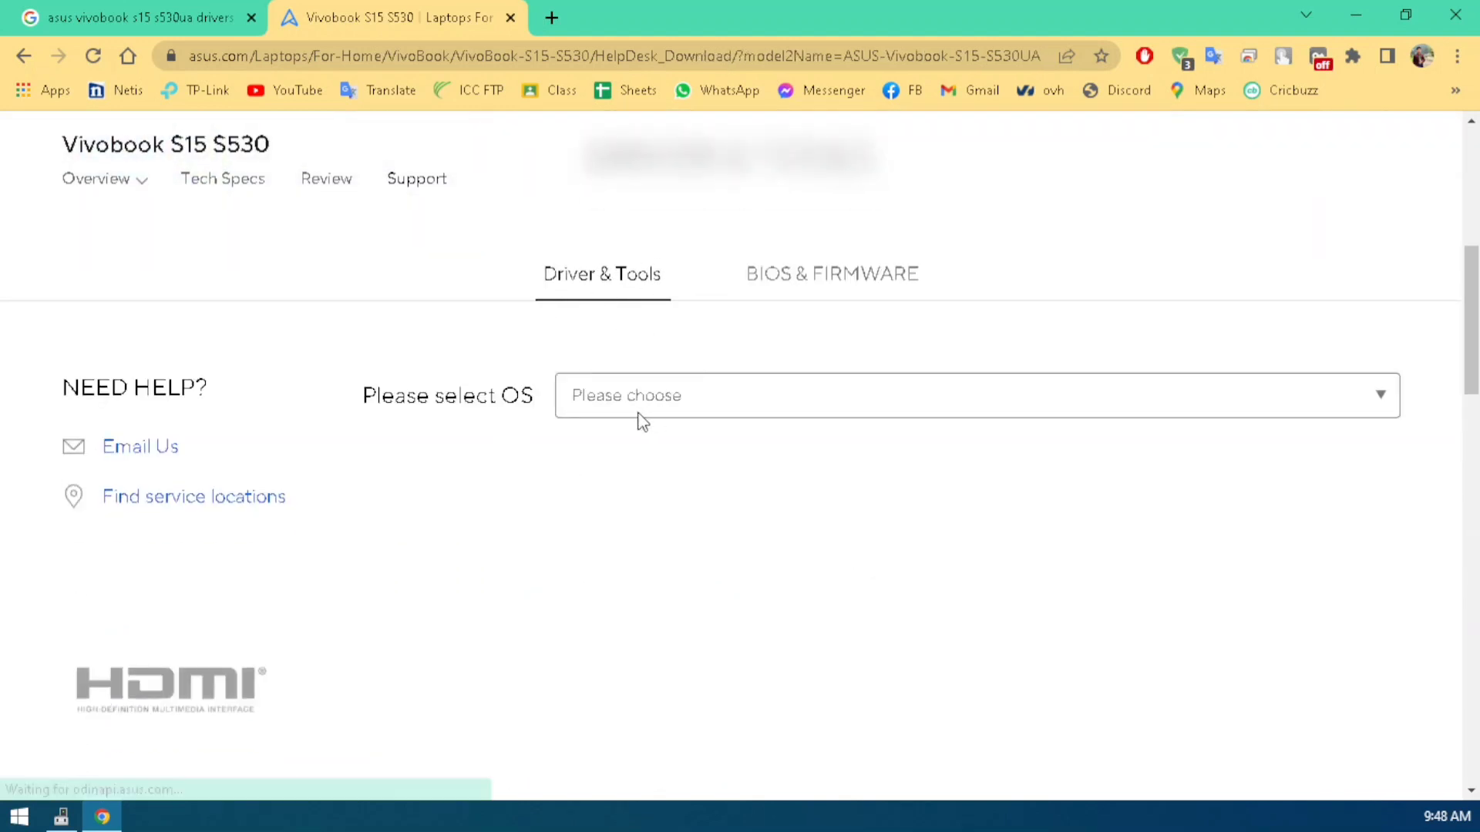
click(805, 410)
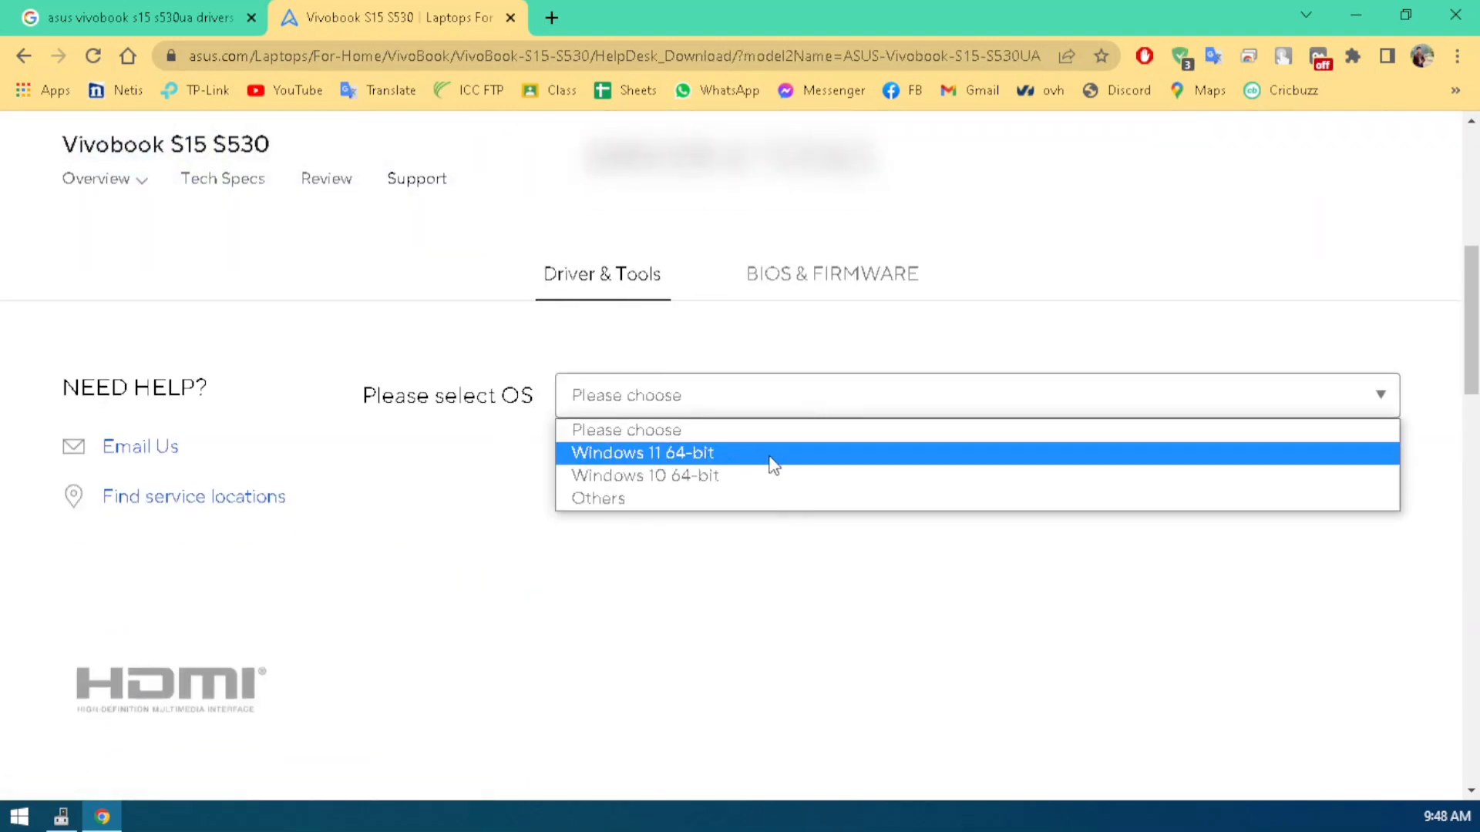
click(681, 478)
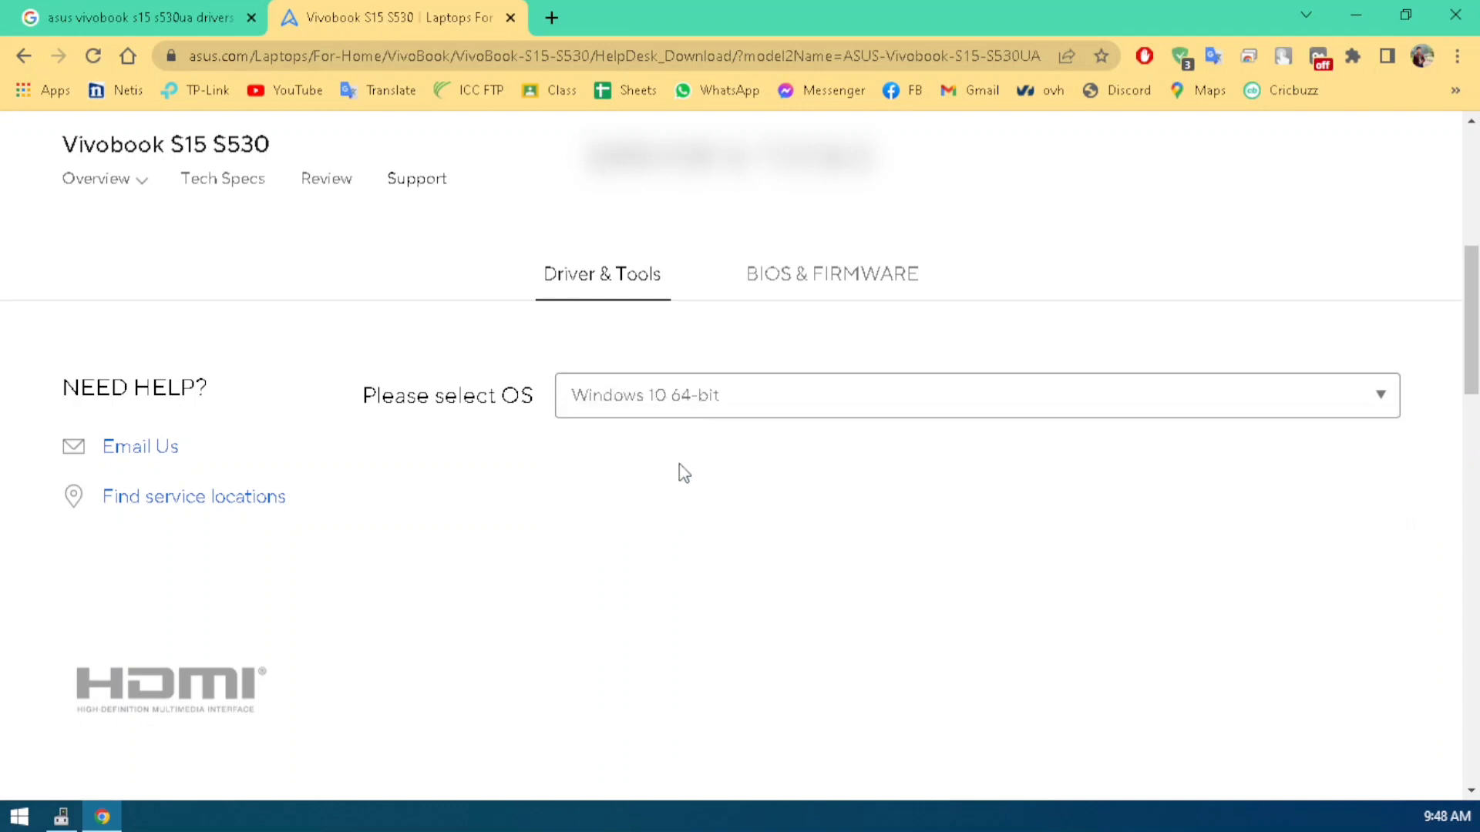
Examine the driver downloads in each category, from Networking, Wireless and Chipset down to Biometric Authentication
scroll(682, 471, down, 3)
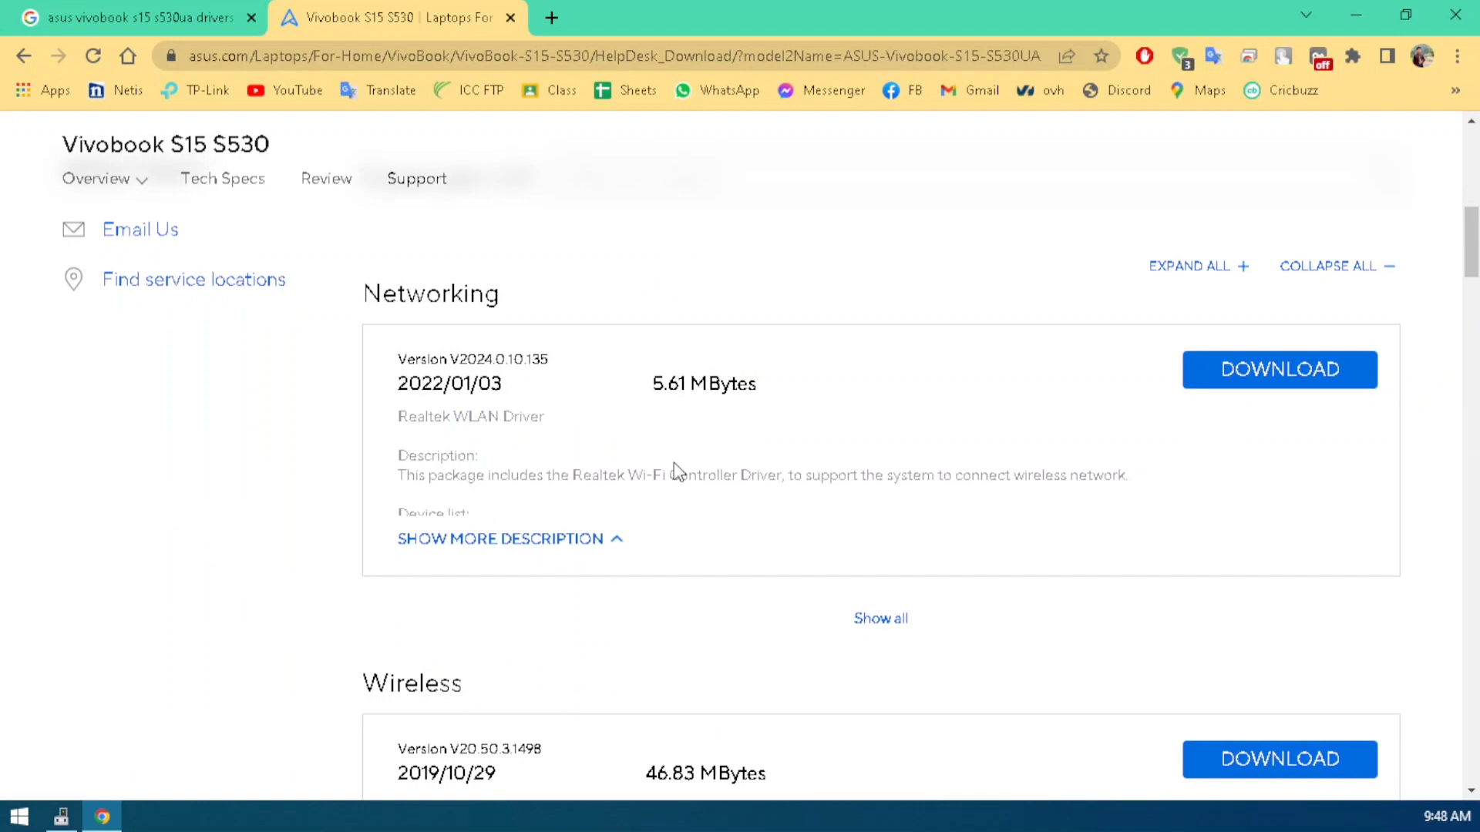
drag(365, 296, 519, 294)
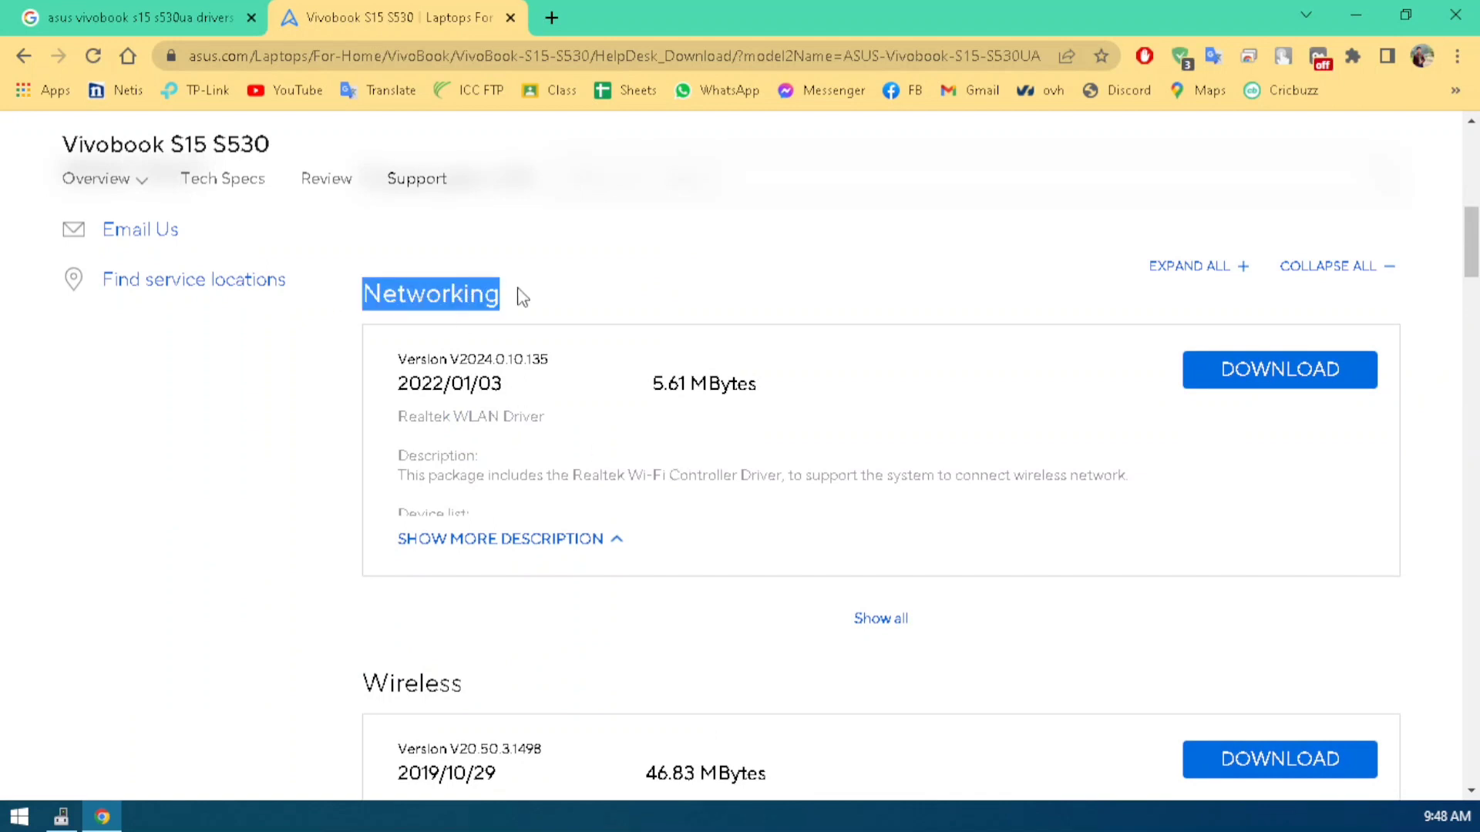
scroll(588, 331, down, 2)
scroll(588, 350, down, 1)
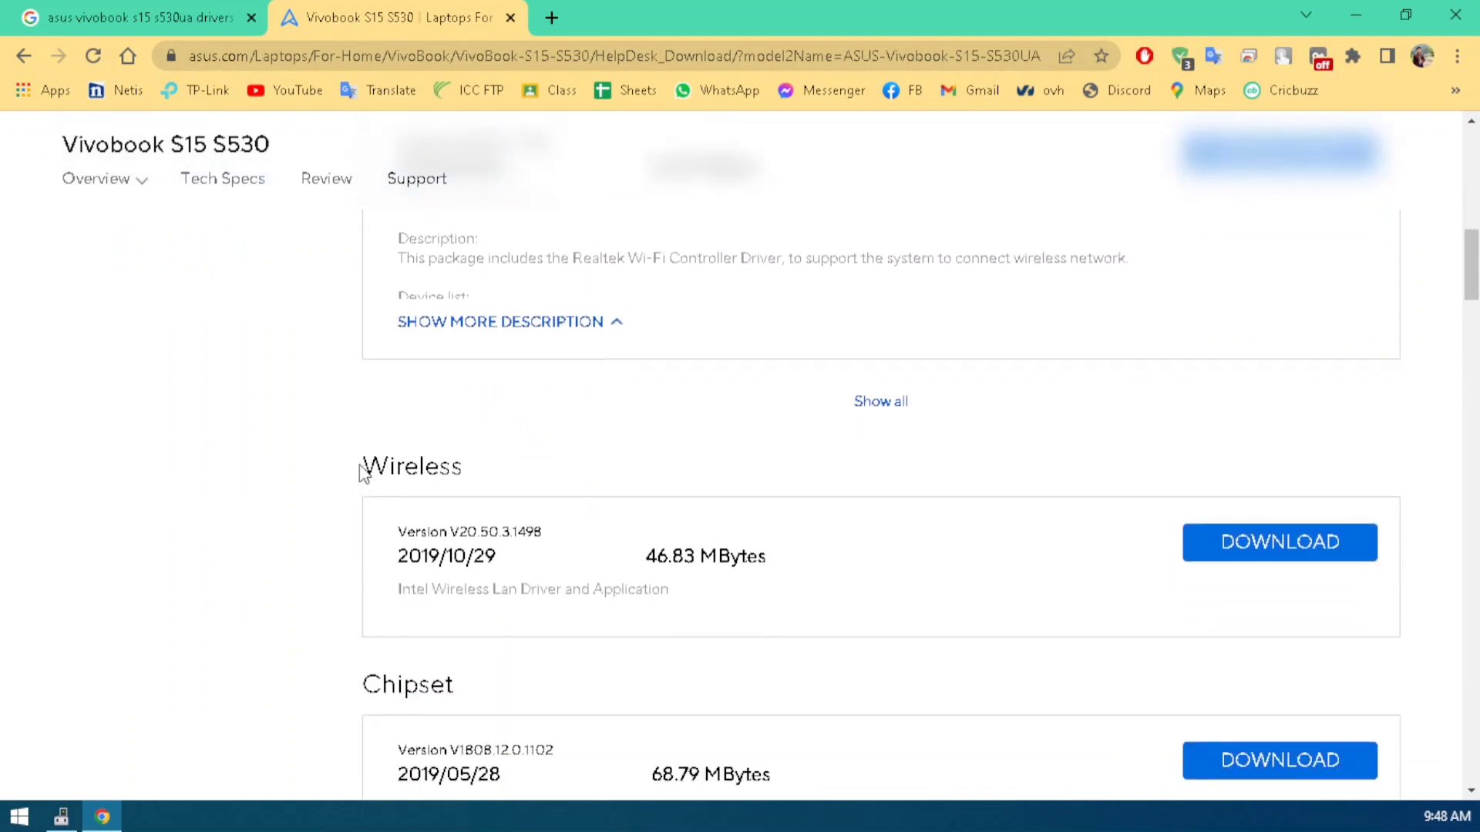
drag(362, 469, 482, 471)
scroll(483, 472, down, 2)
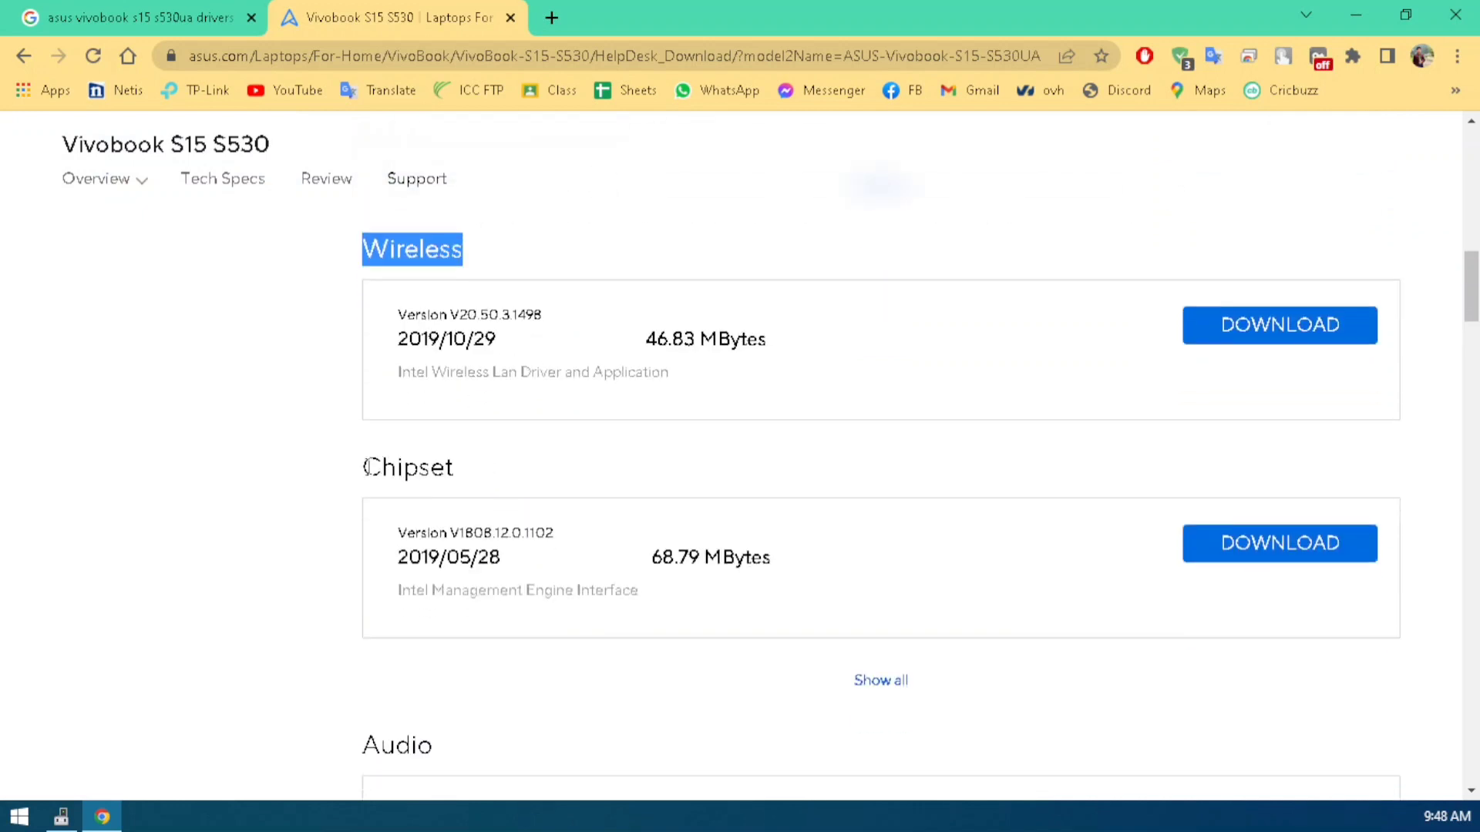
drag(363, 472, 461, 478)
scroll(484, 475, down, 6)
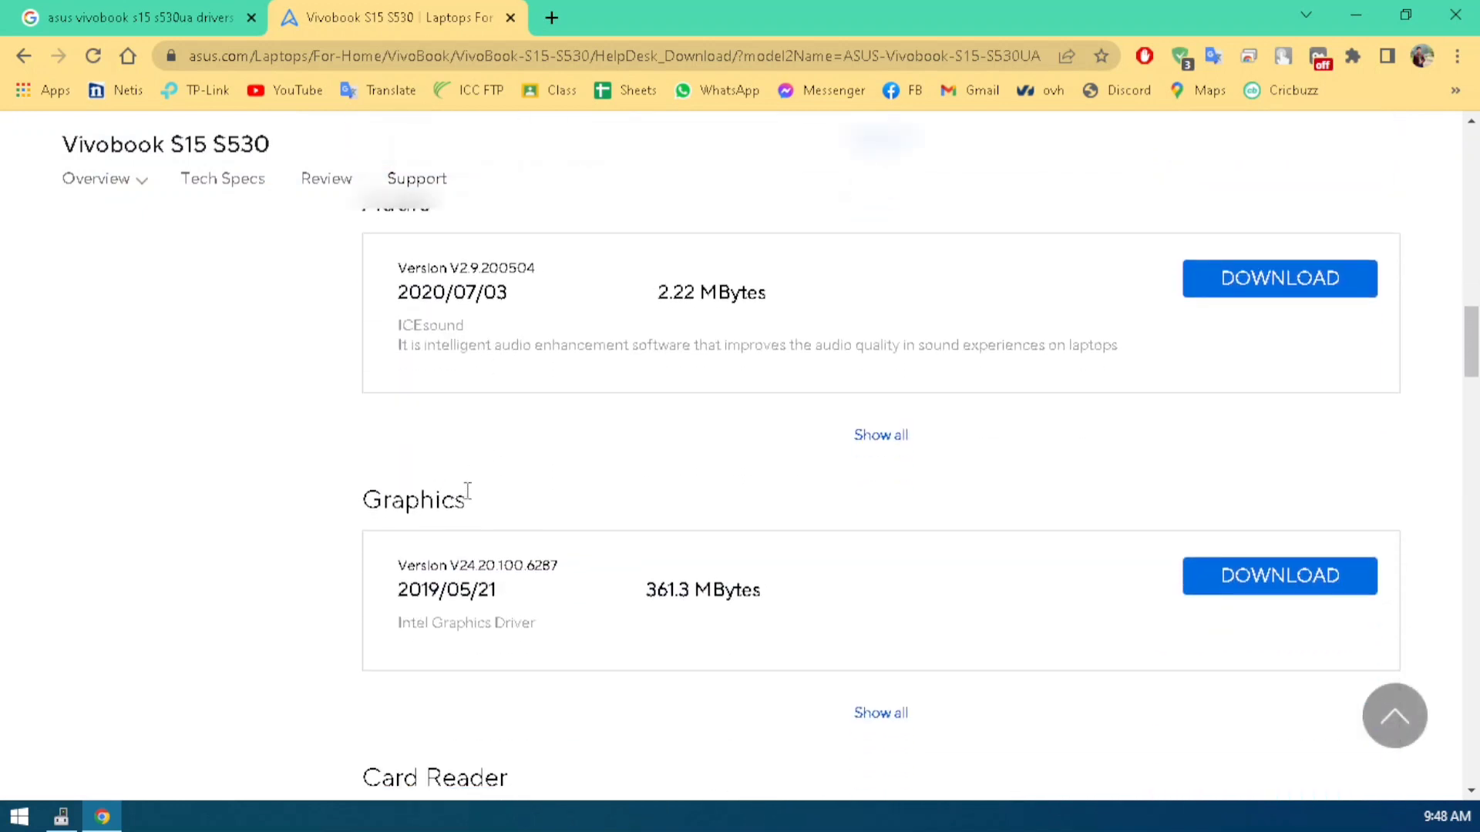
scroll(467, 491, down, 3)
scroll(558, 538, down, 3)
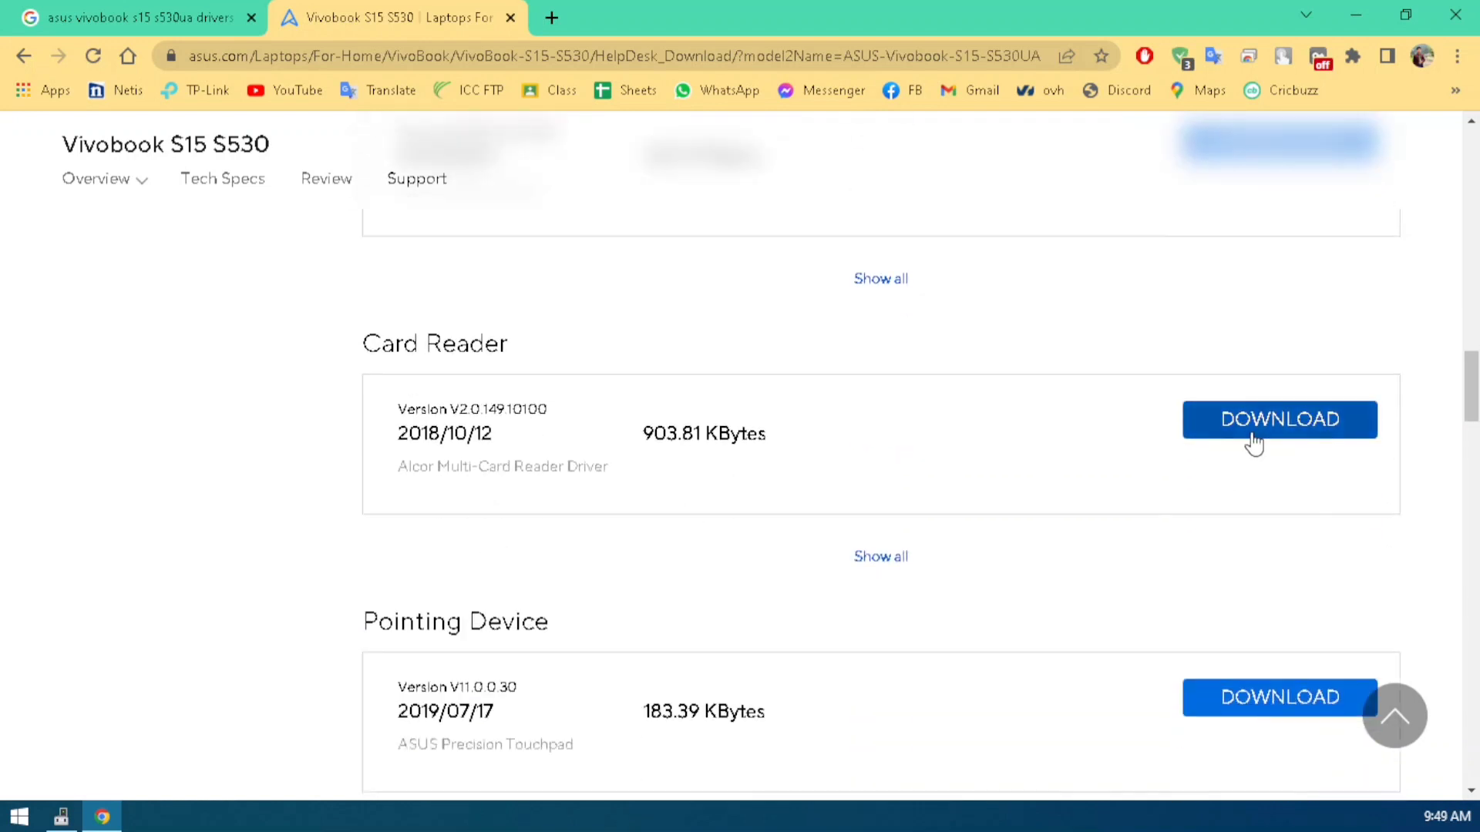
scroll(1248, 594, down, 3)
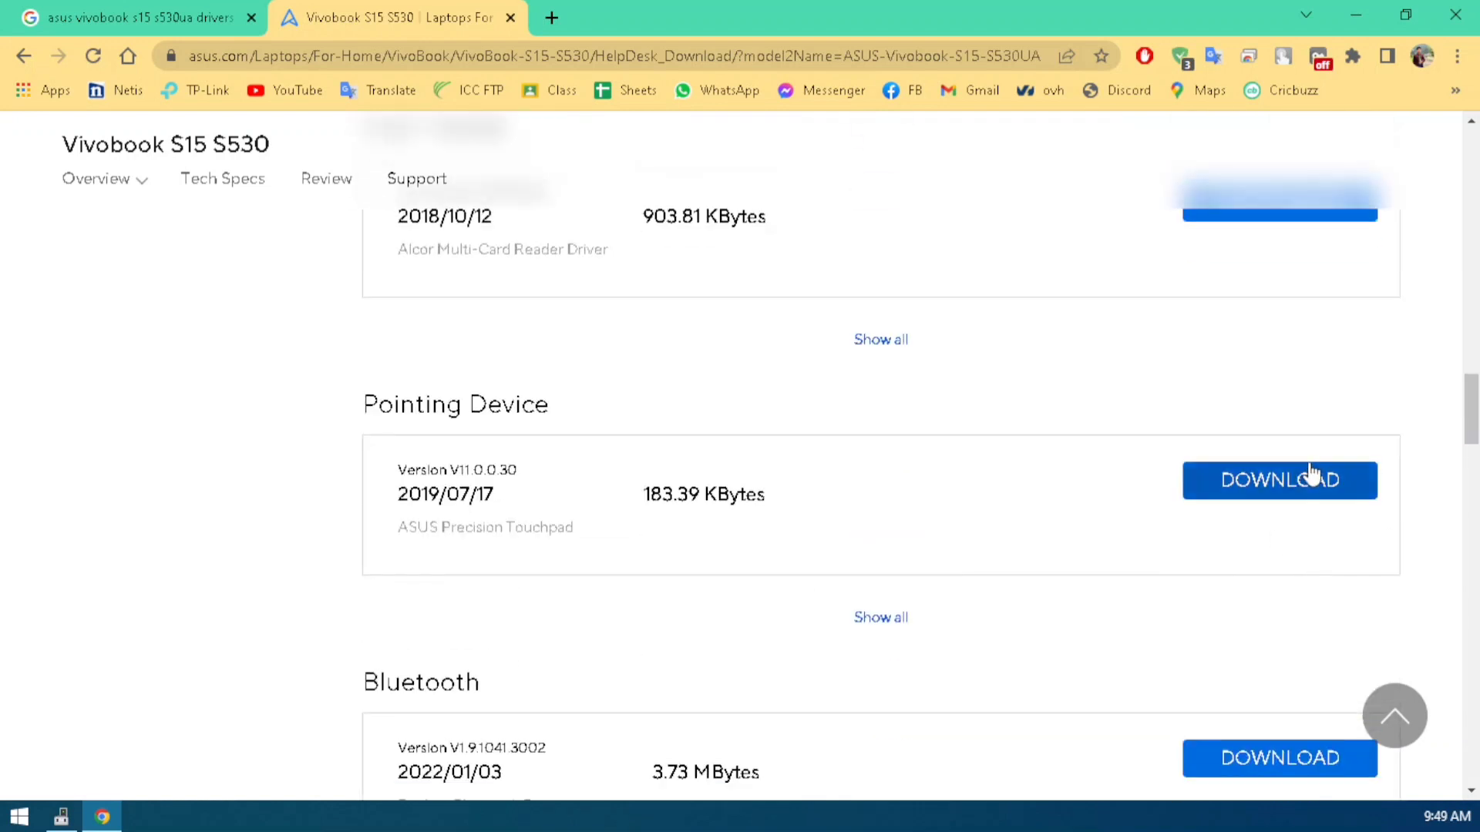
scroll(1176, 505, down, 3)
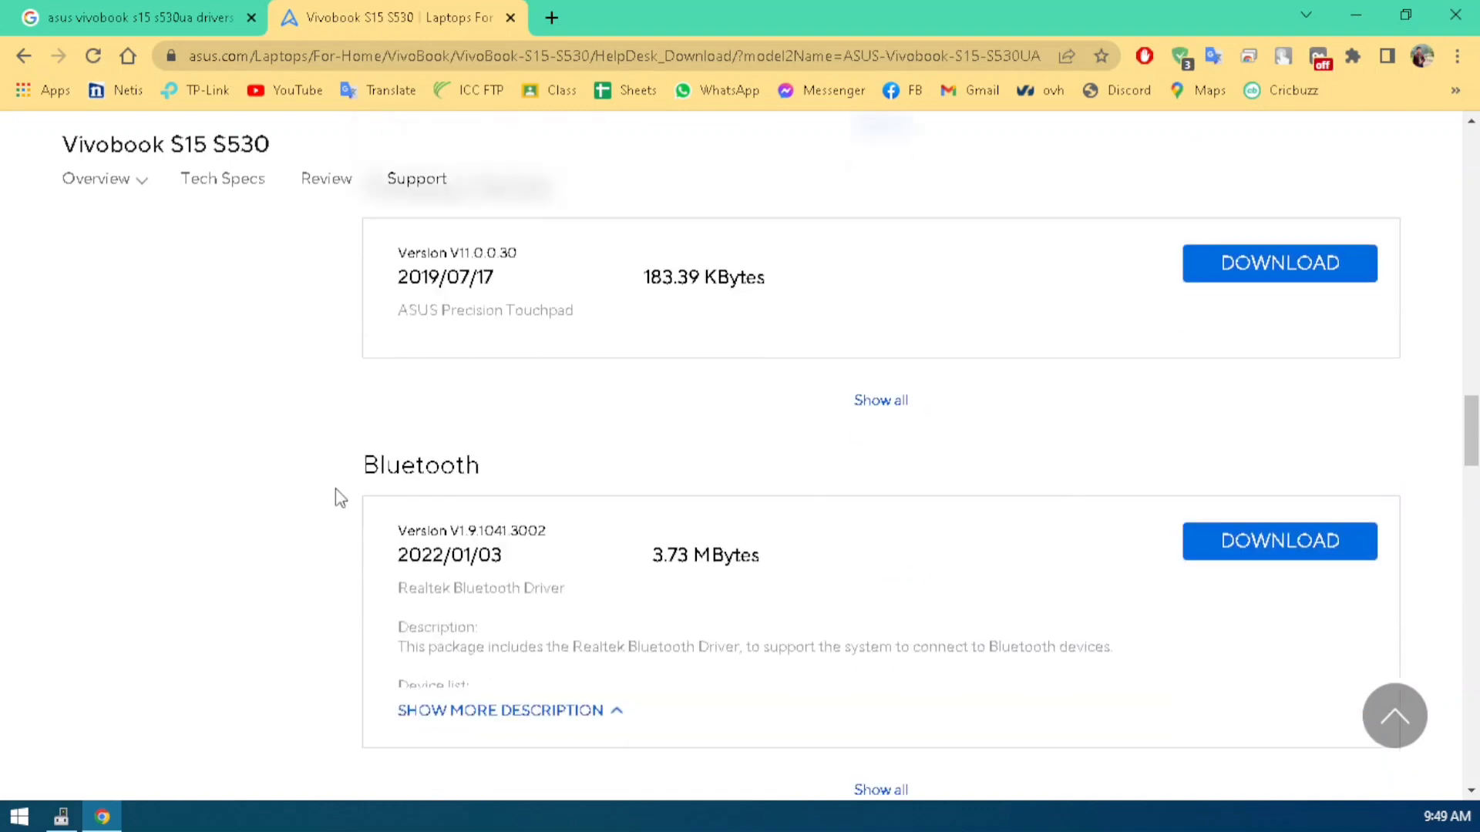
scroll(1248, 570, down, 3)
scroll(652, 578, down, 4)
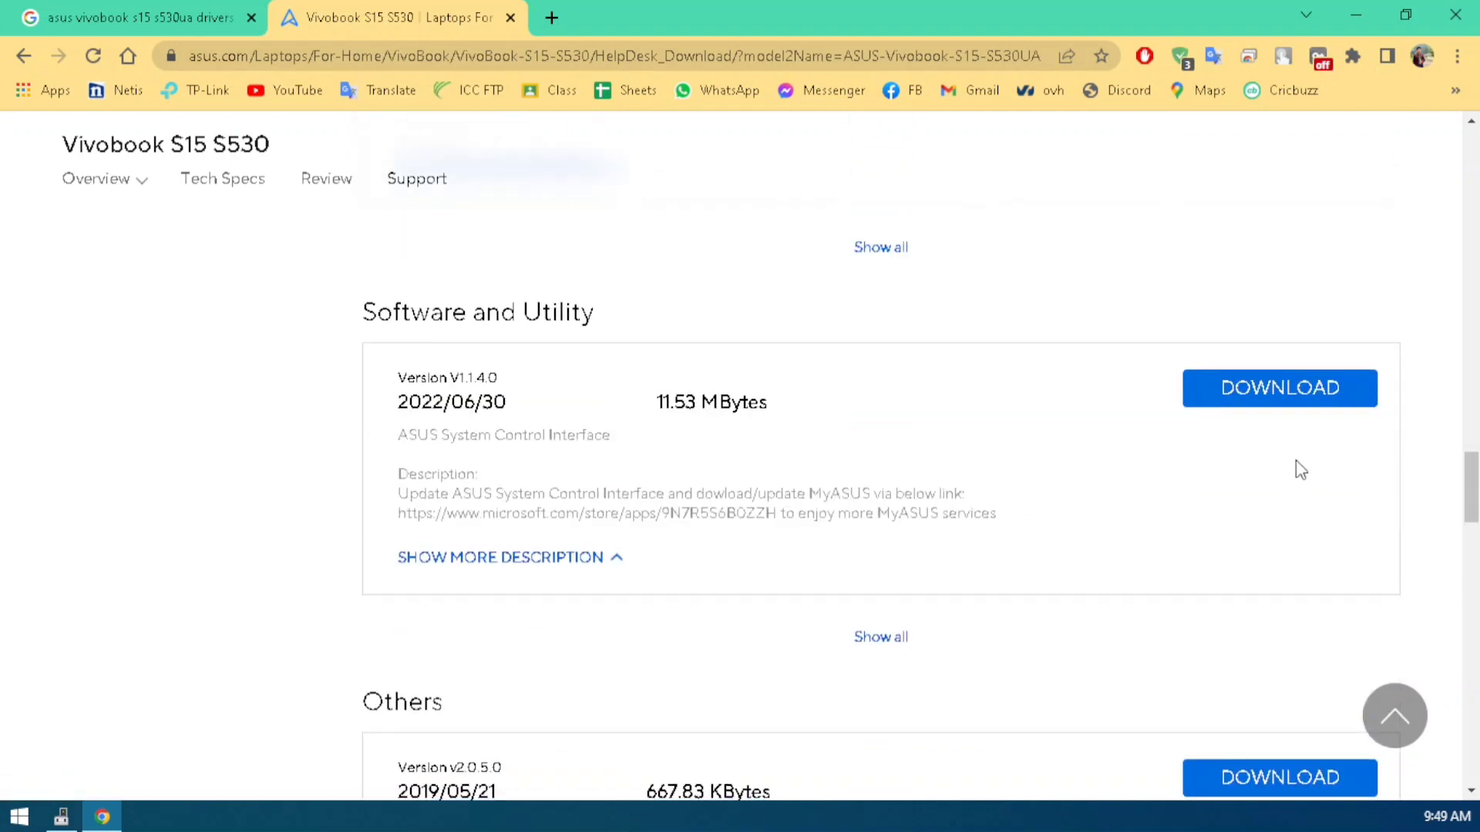
scroll(1232, 562, down, 3)
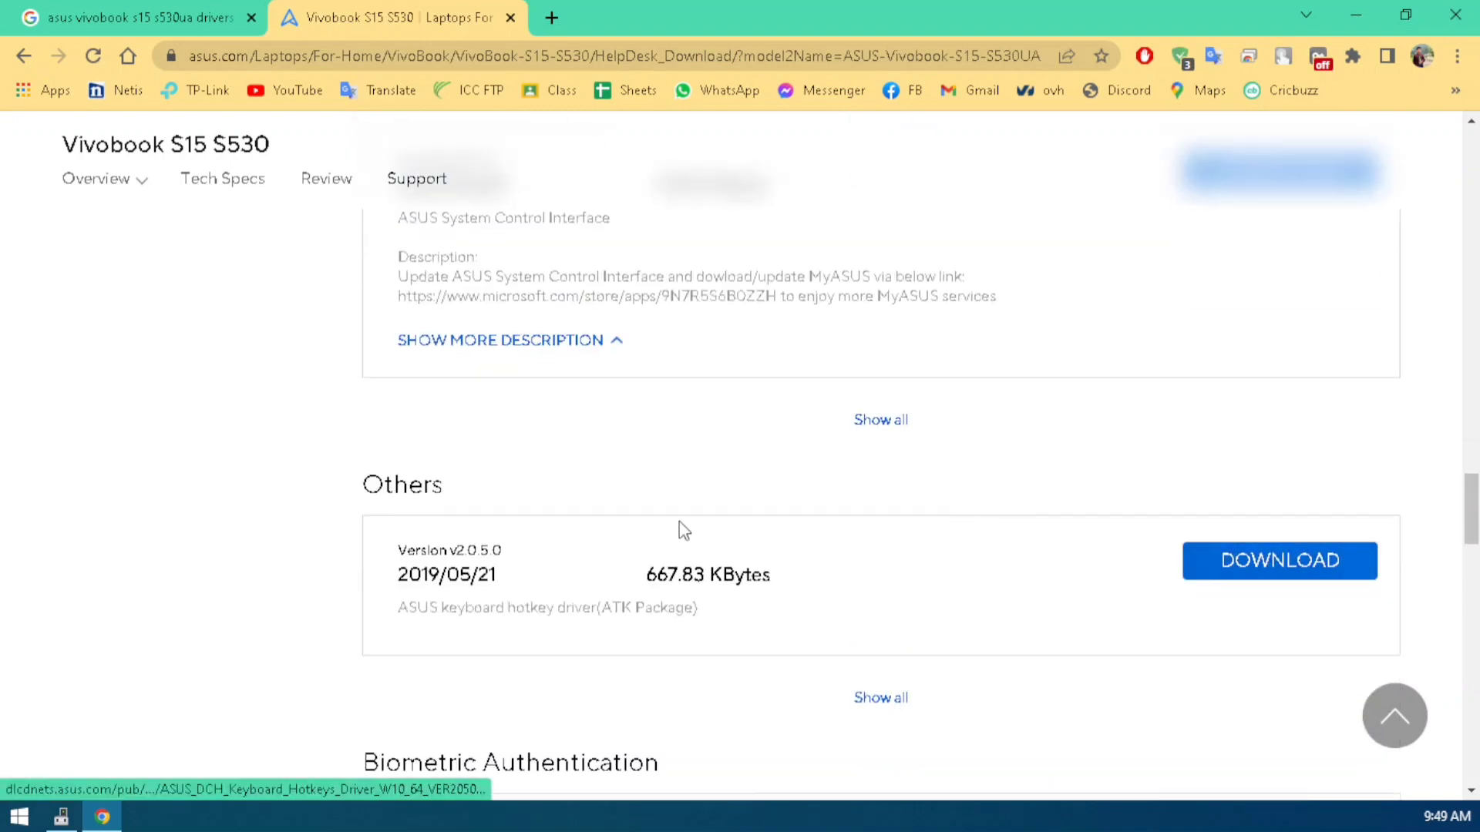
scroll(681, 529, down, 5)
scroll(681, 524, down, 4)
scroll(845, 524, up, 3)
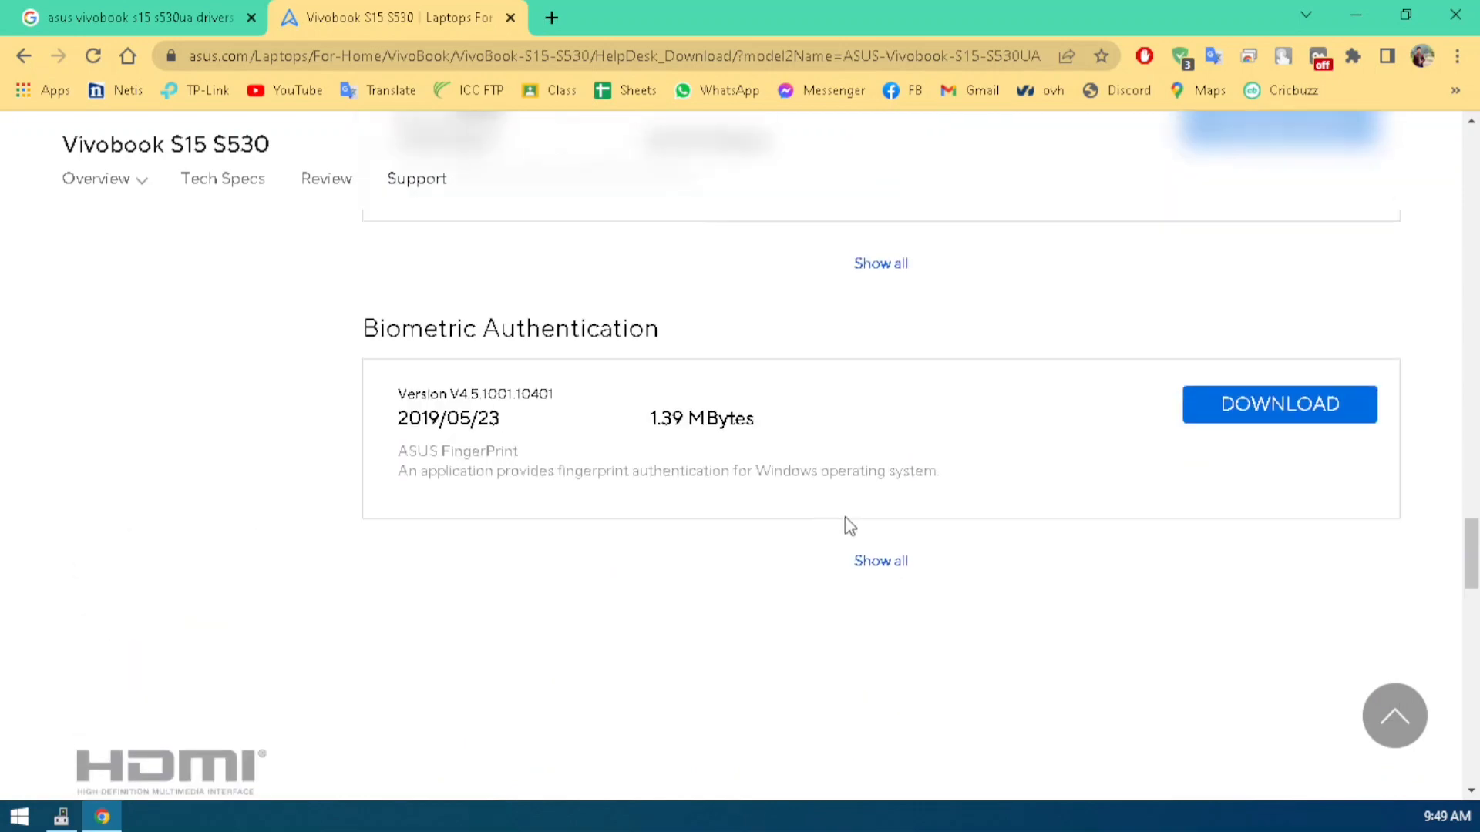
Show all Biometric Authentication driver versions and look through the expanded list
click(858, 565)
scroll(342, 359, down, 3)
scroll(605, 422, up, 12)
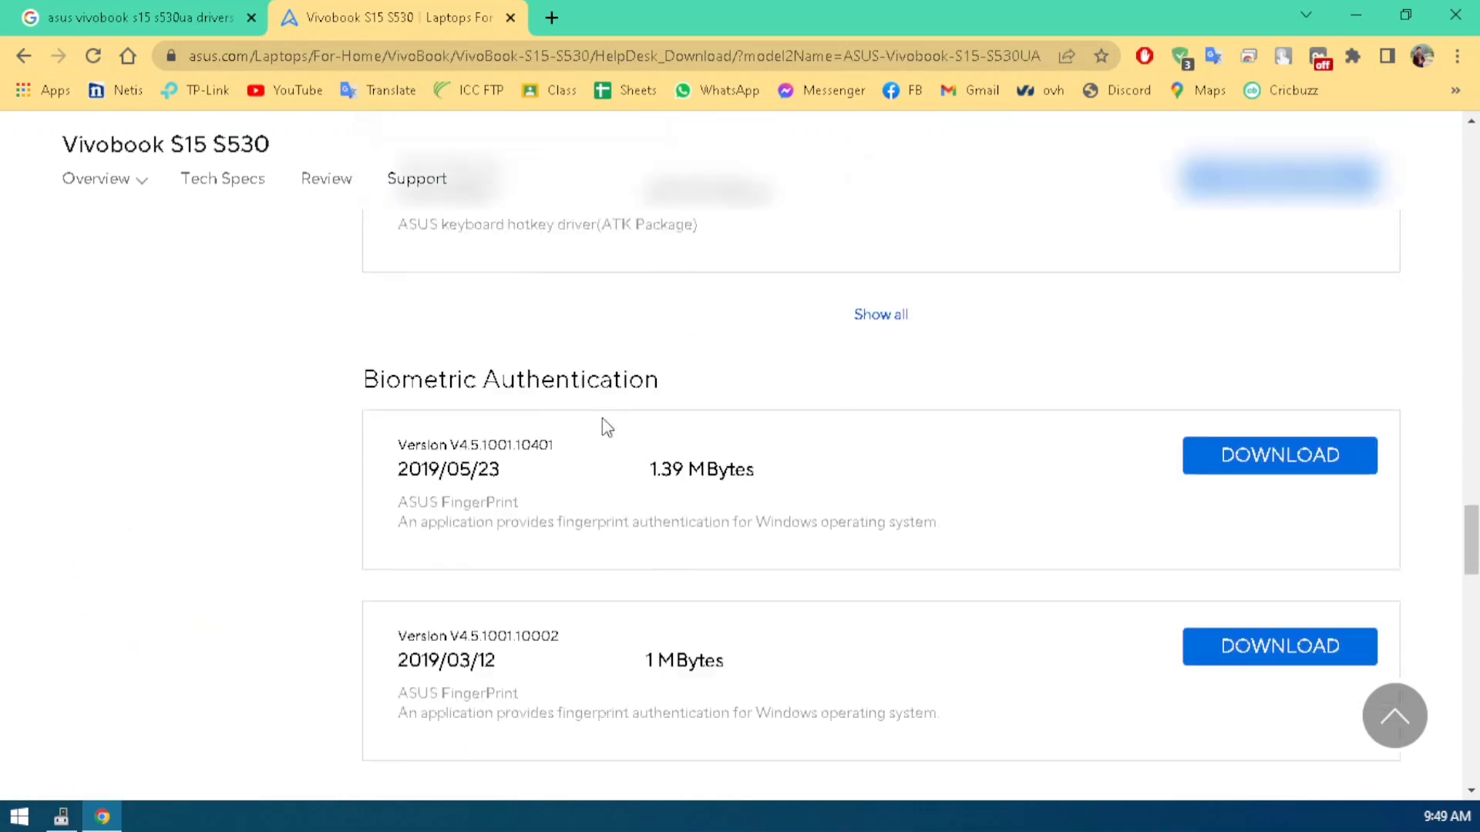
Return to the OS selection and review the Networking, Wireless, Chipset and Audio driver downloads again
scroll(602, 423, up, 6)
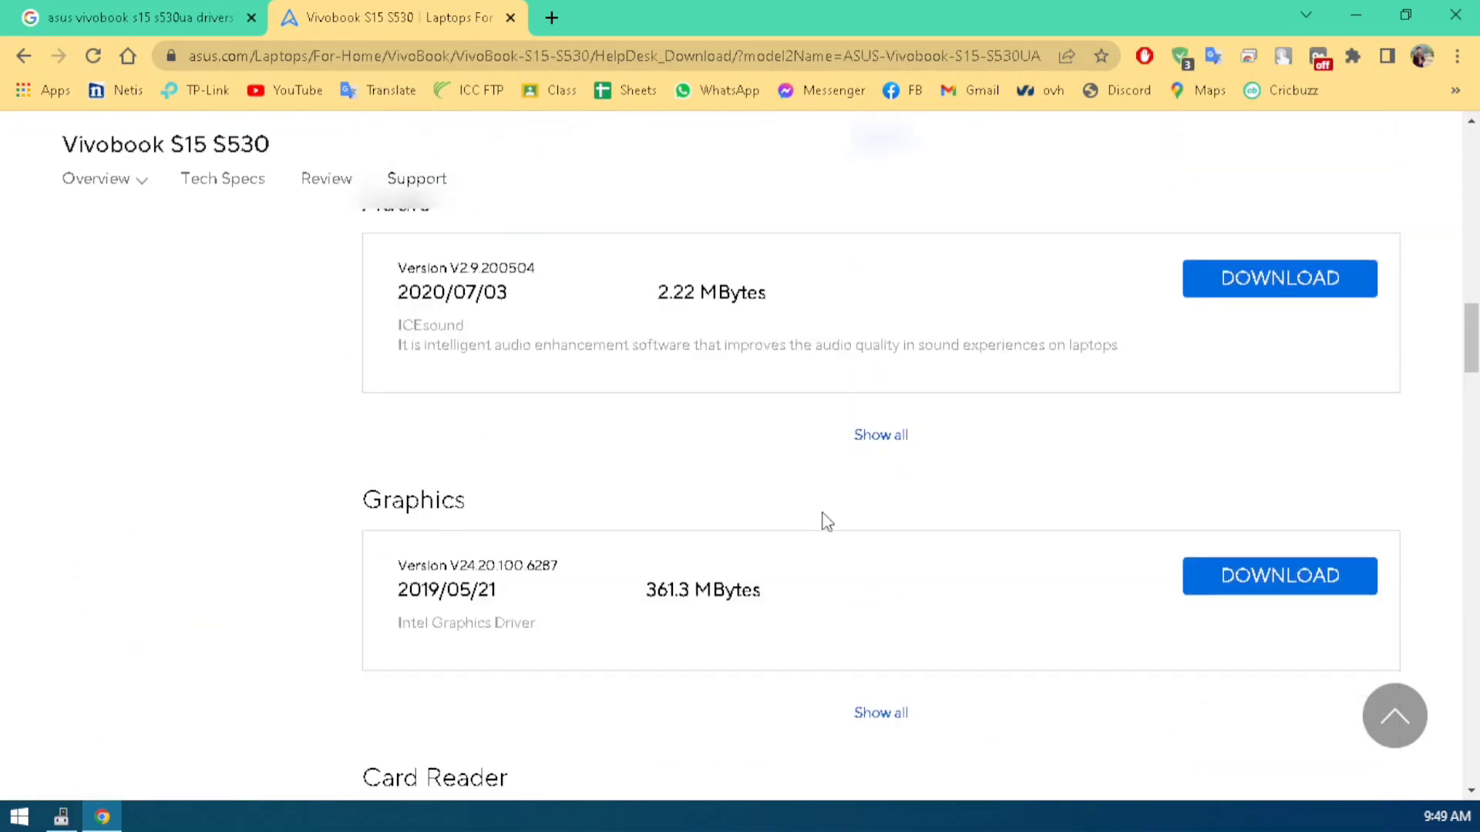
scroll(822, 519, up, 6)
scroll(767, 537, up, 6)
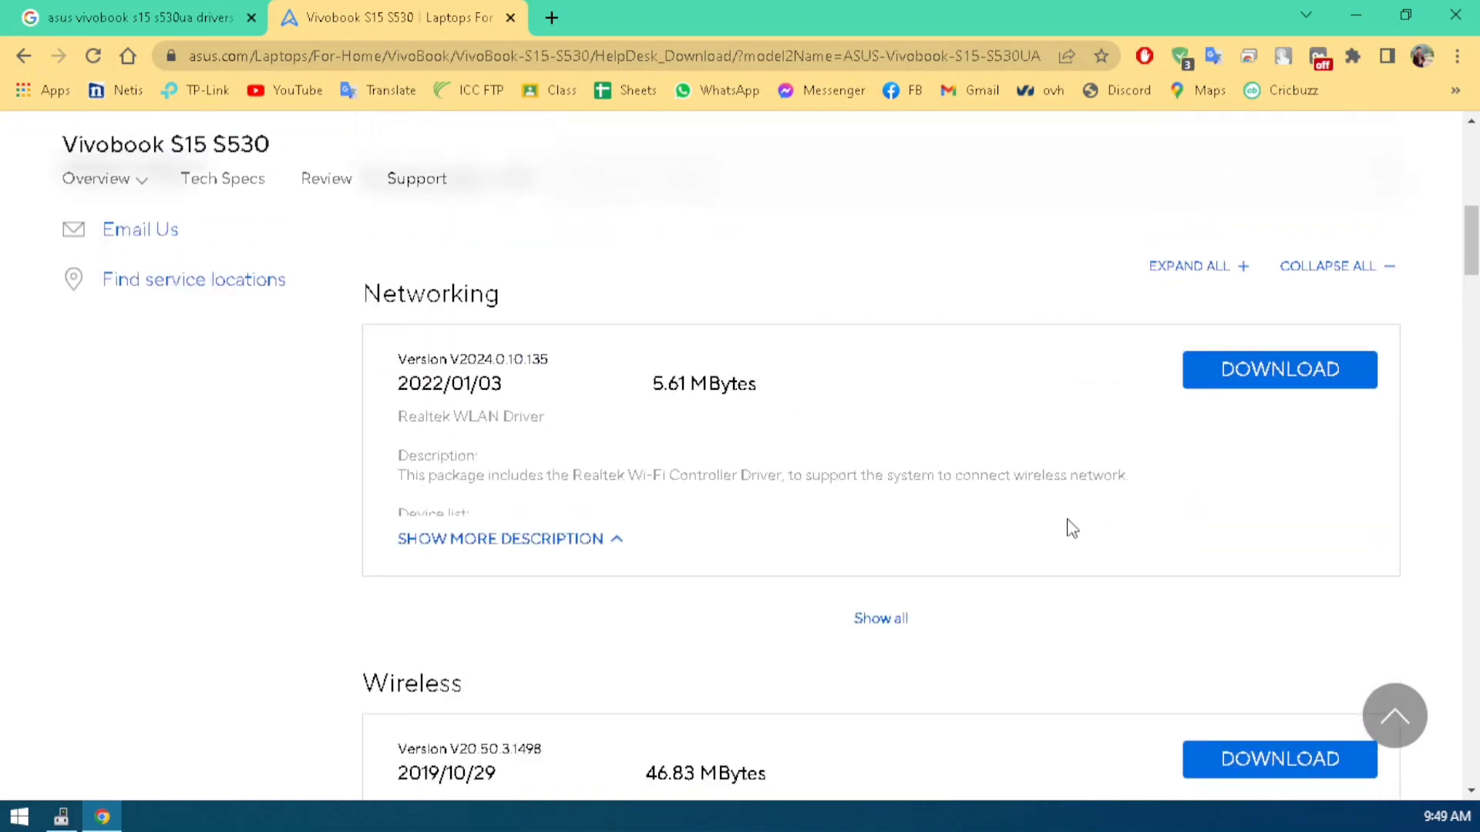
scroll(994, 395, up, 6)
scroll(990, 405, down, 3)
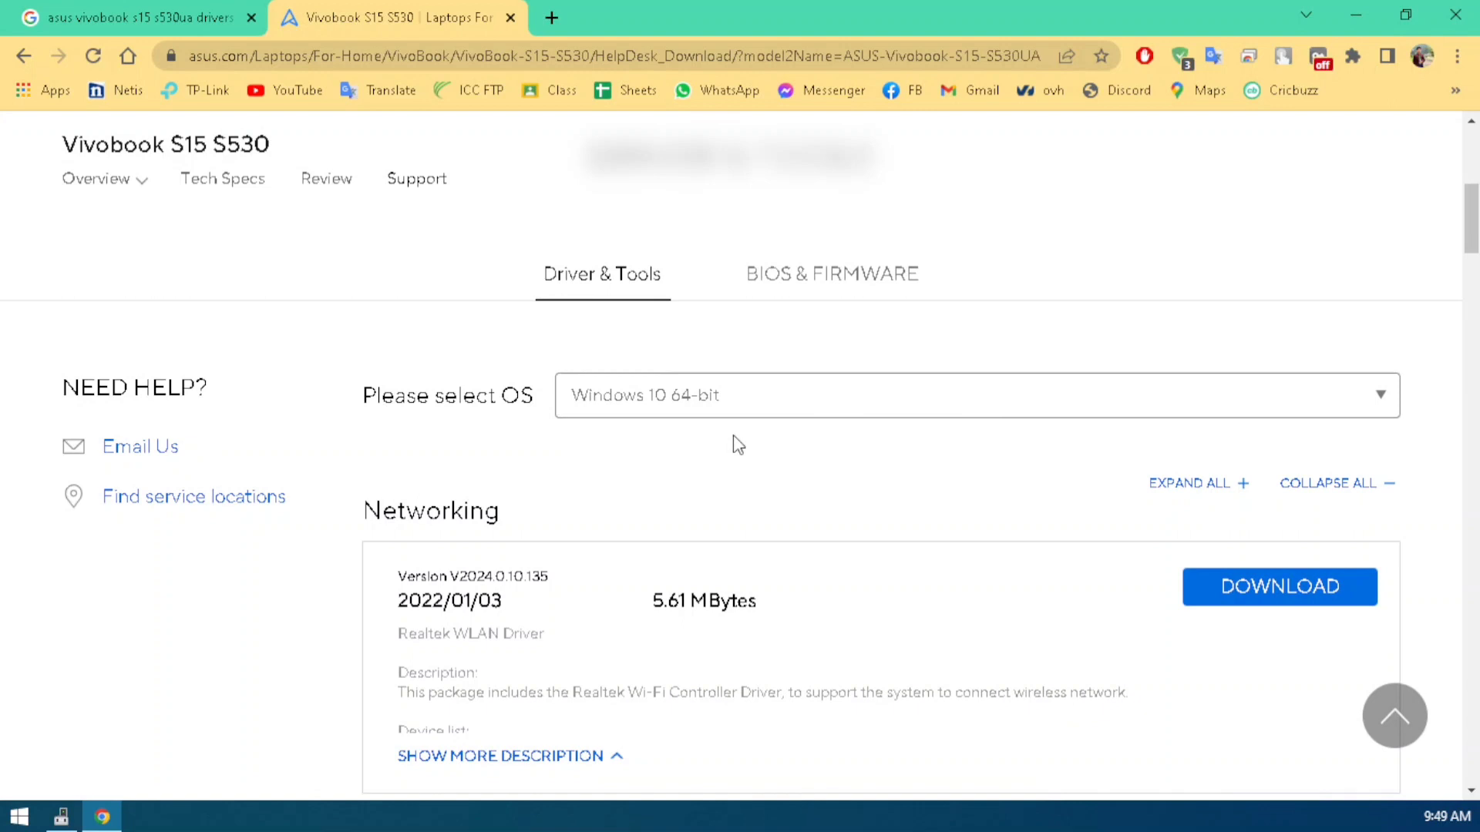
scroll(638, 426, up, 2)
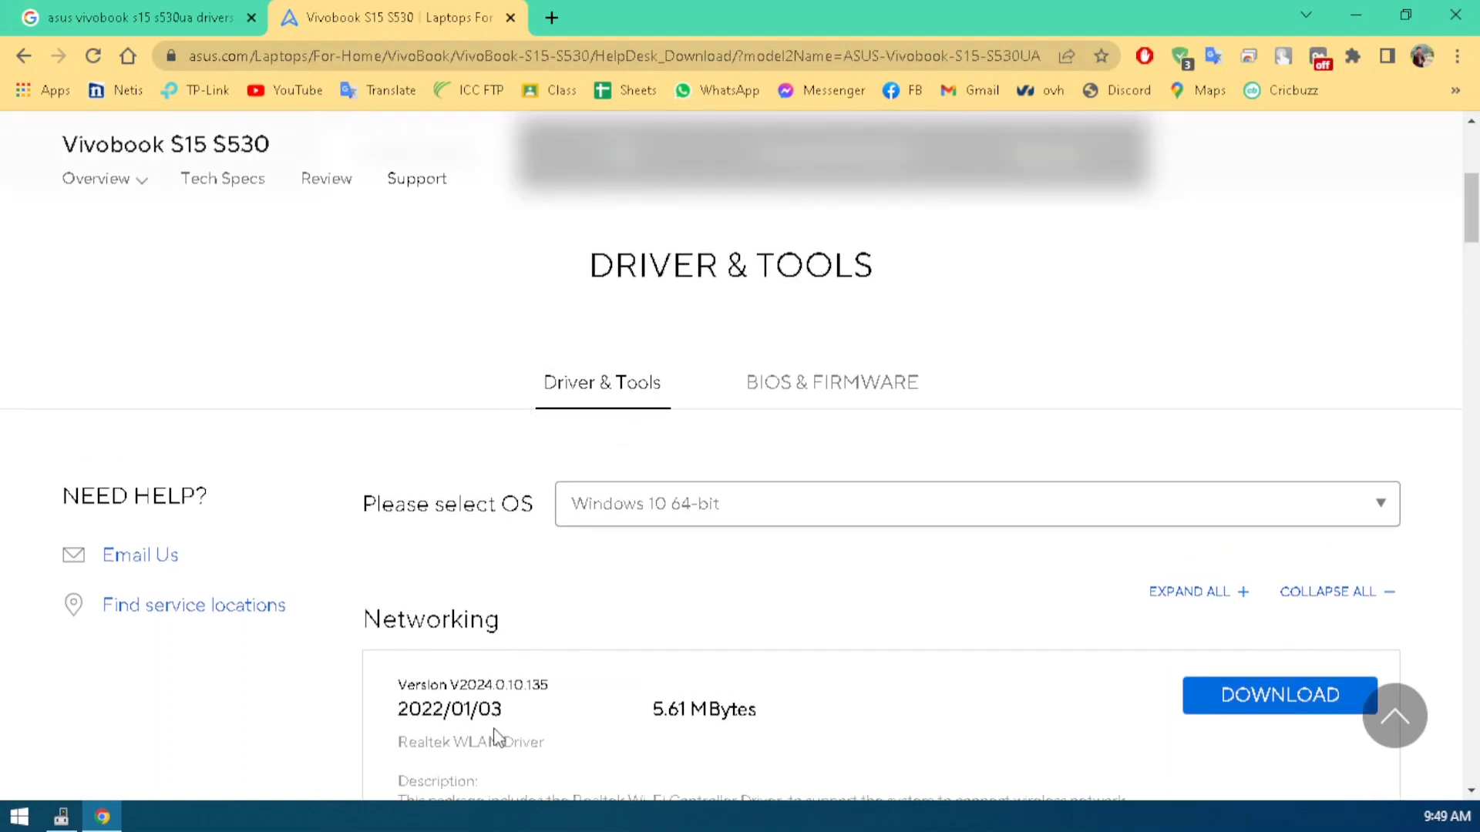
scroll(494, 738, down, 10)
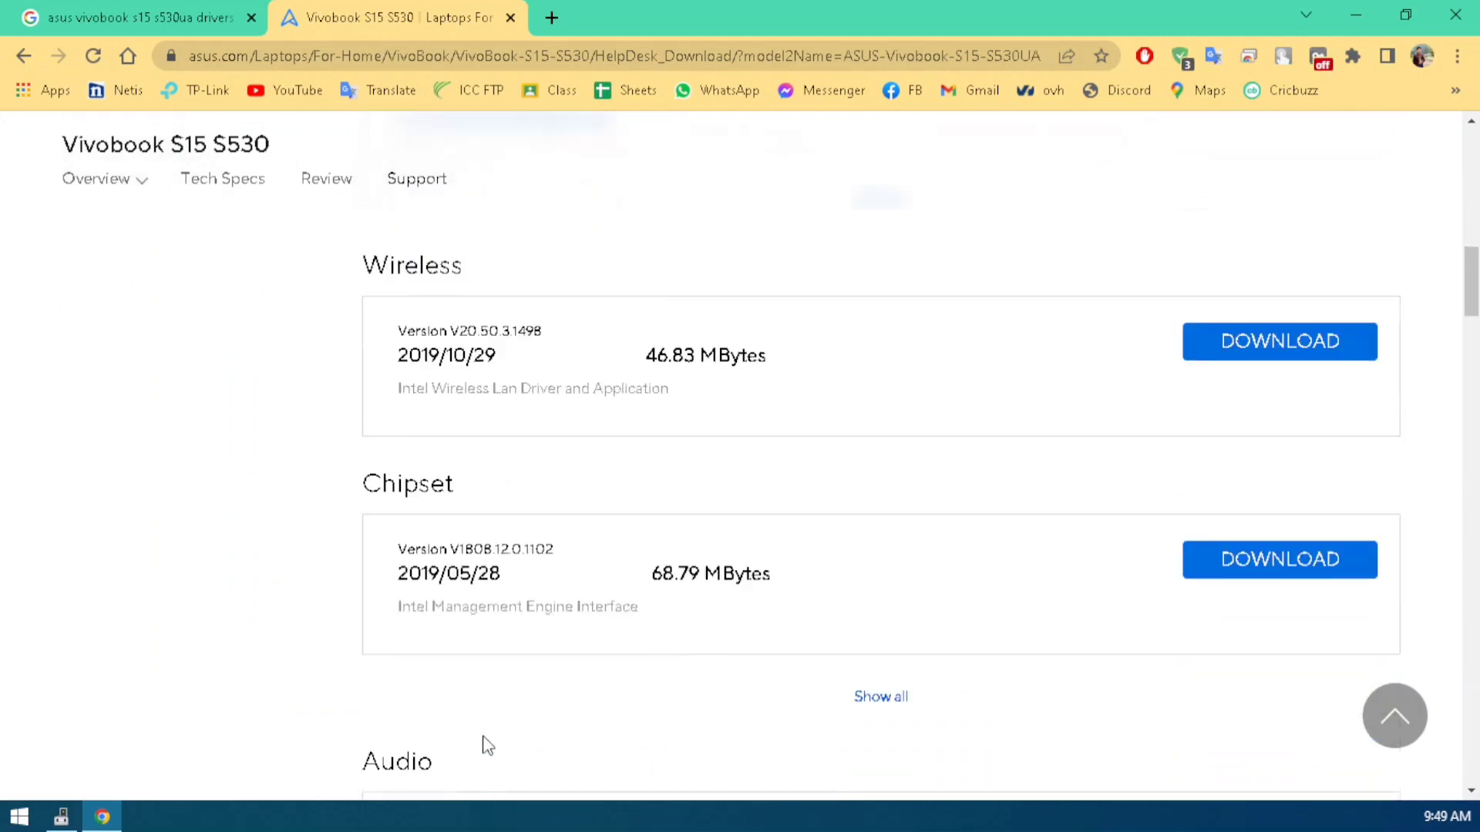
scroll(489, 740, down, 3)
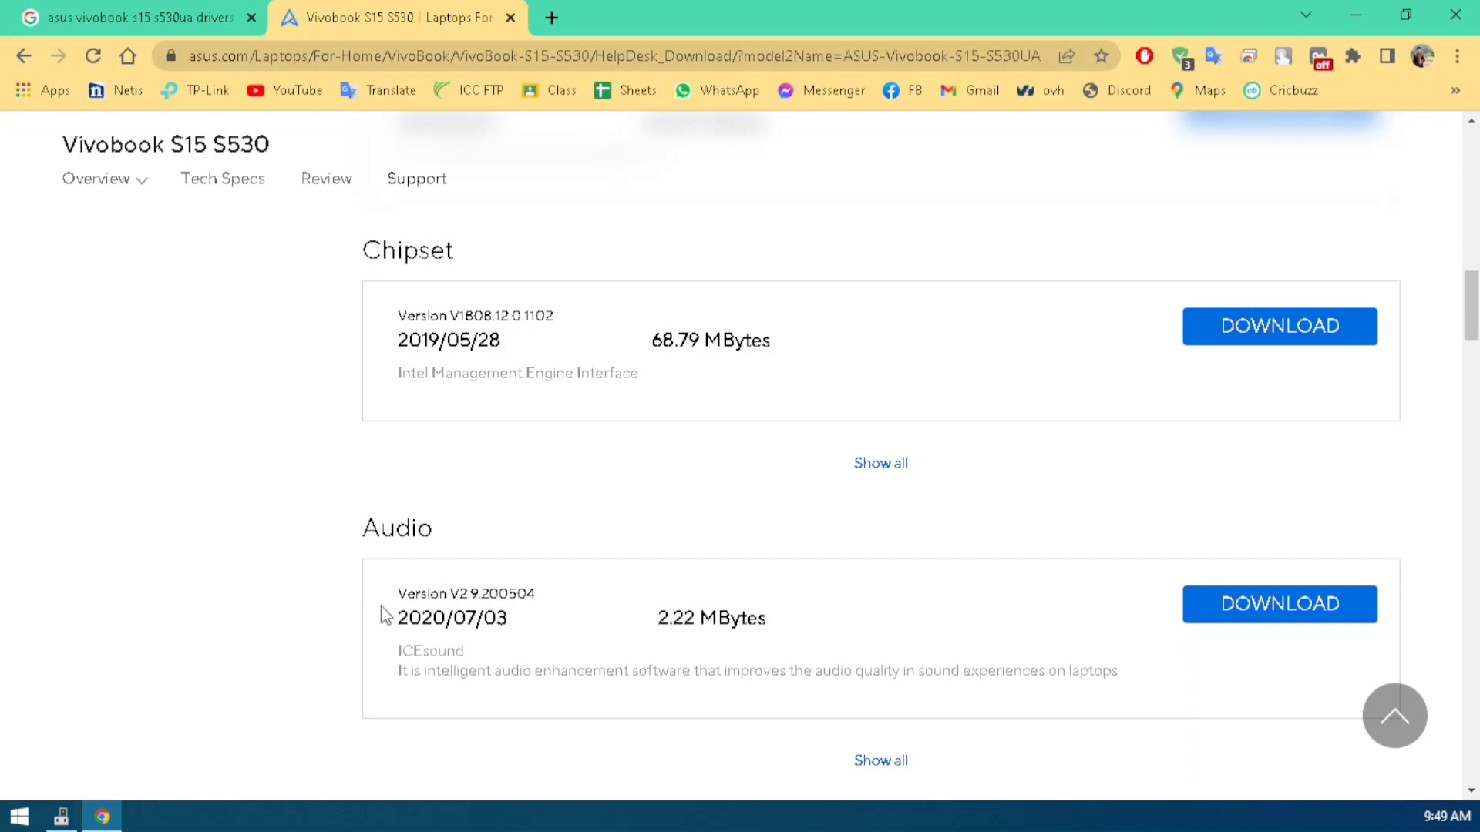
scroll(409, 586, up, 2)
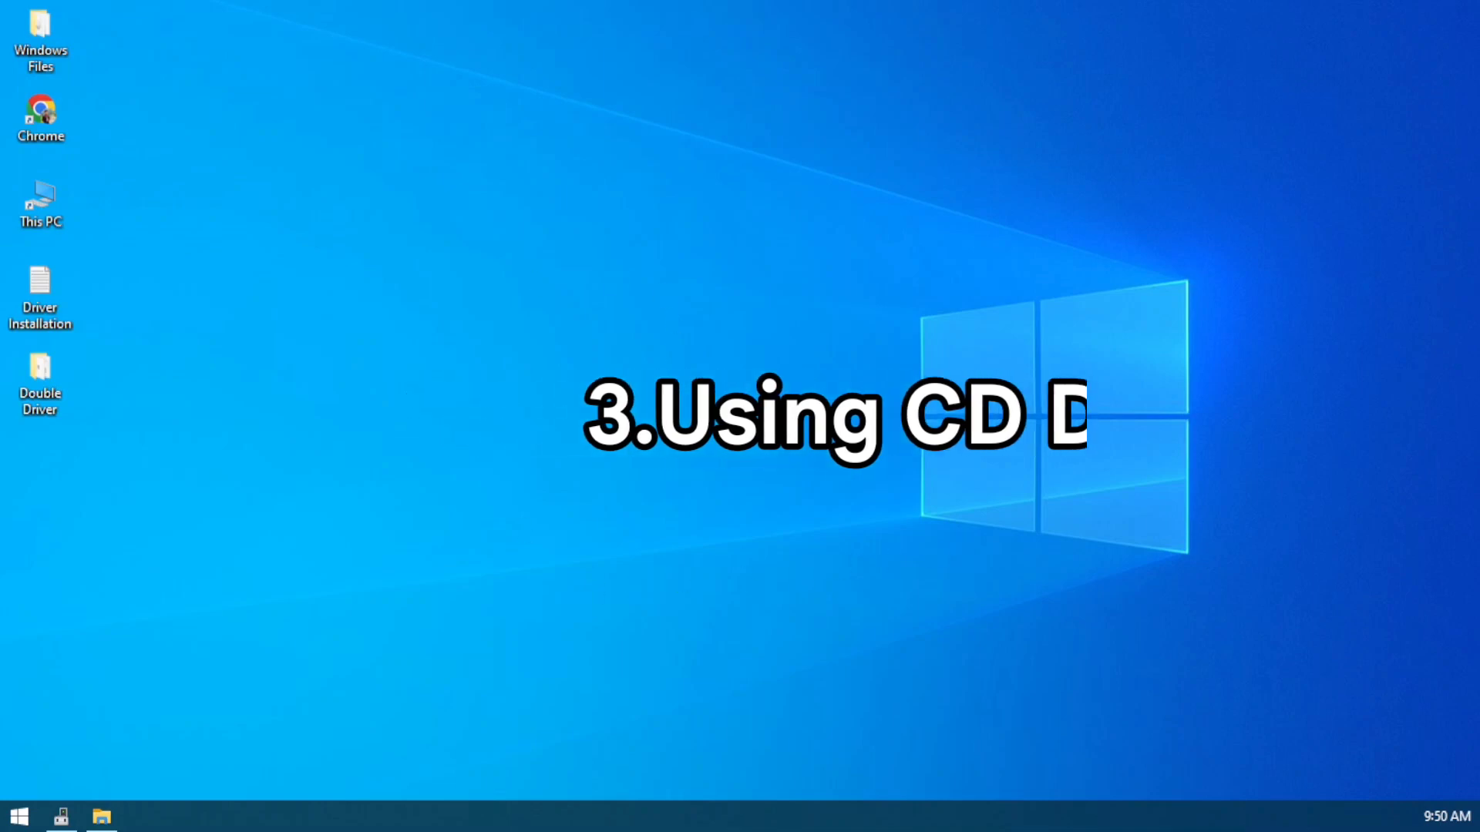
Switch to File Explorer and open the Software folder inside the CD Drive folder under Drivers
click(102, 817)
double_click(260, 147)
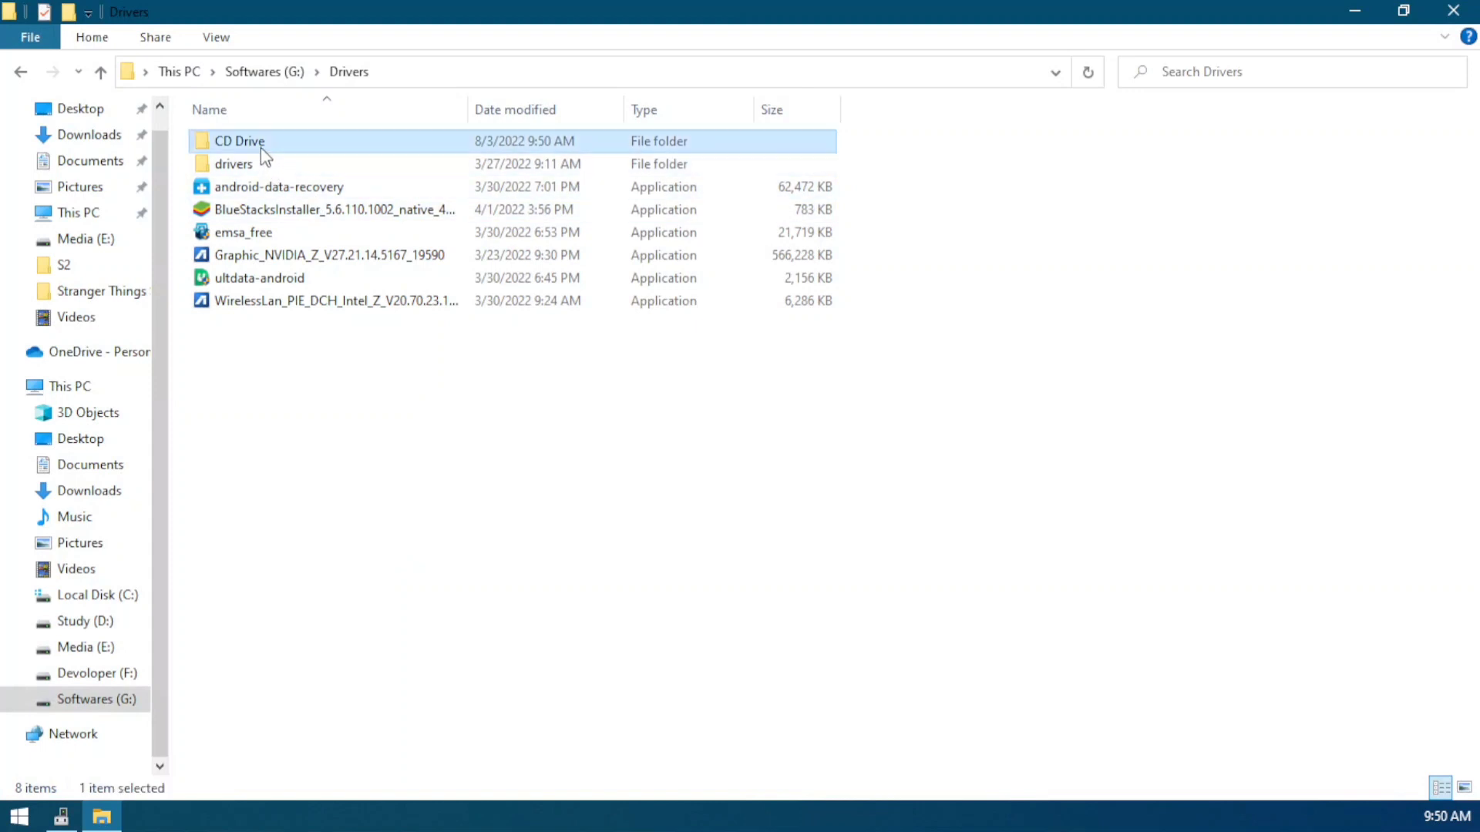
double_click(260, 146)
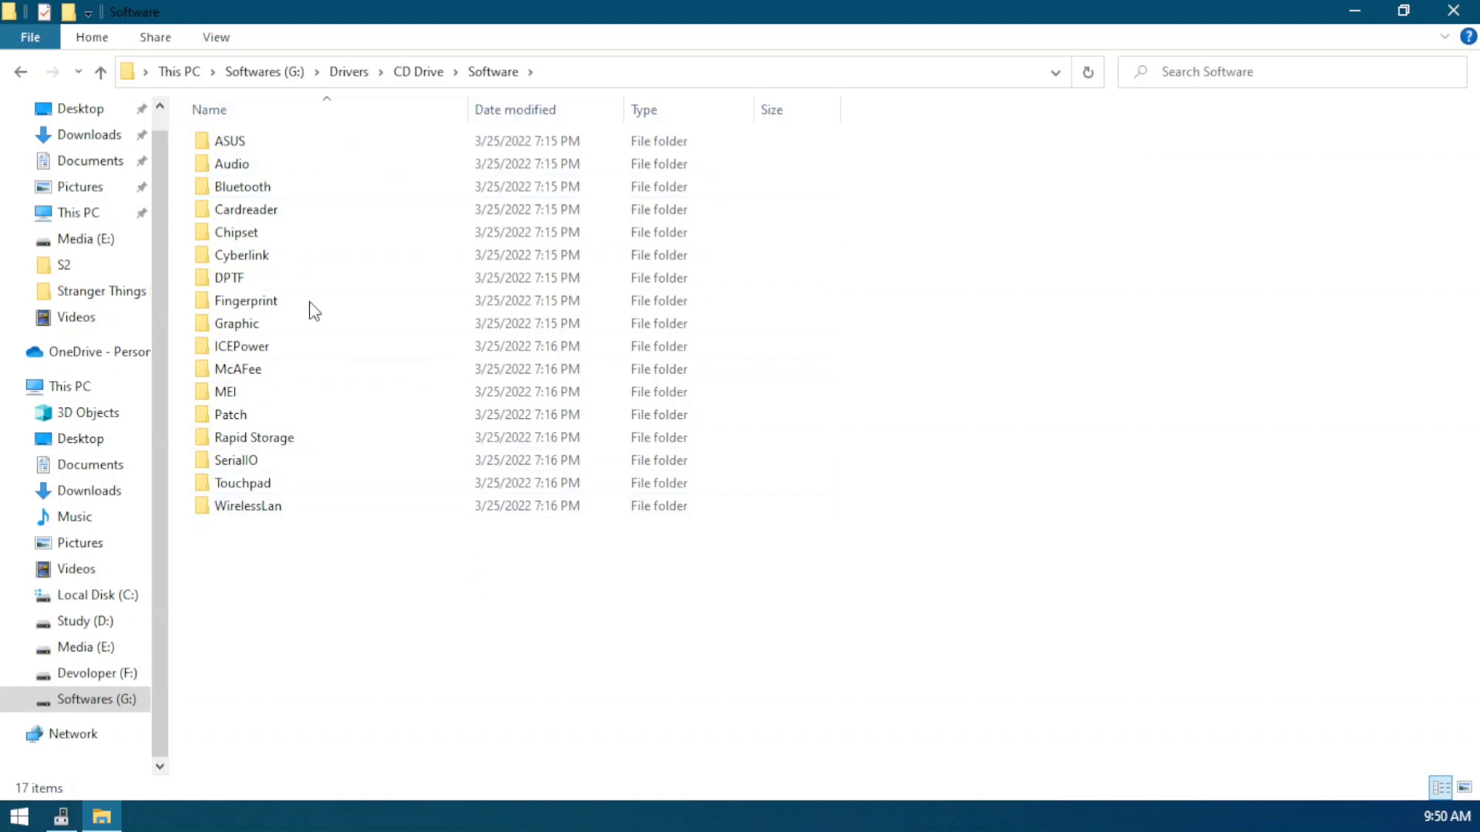
View the ASUS utility folders inside the ASUS folder and return to the Software folder
double_click(327, 133)
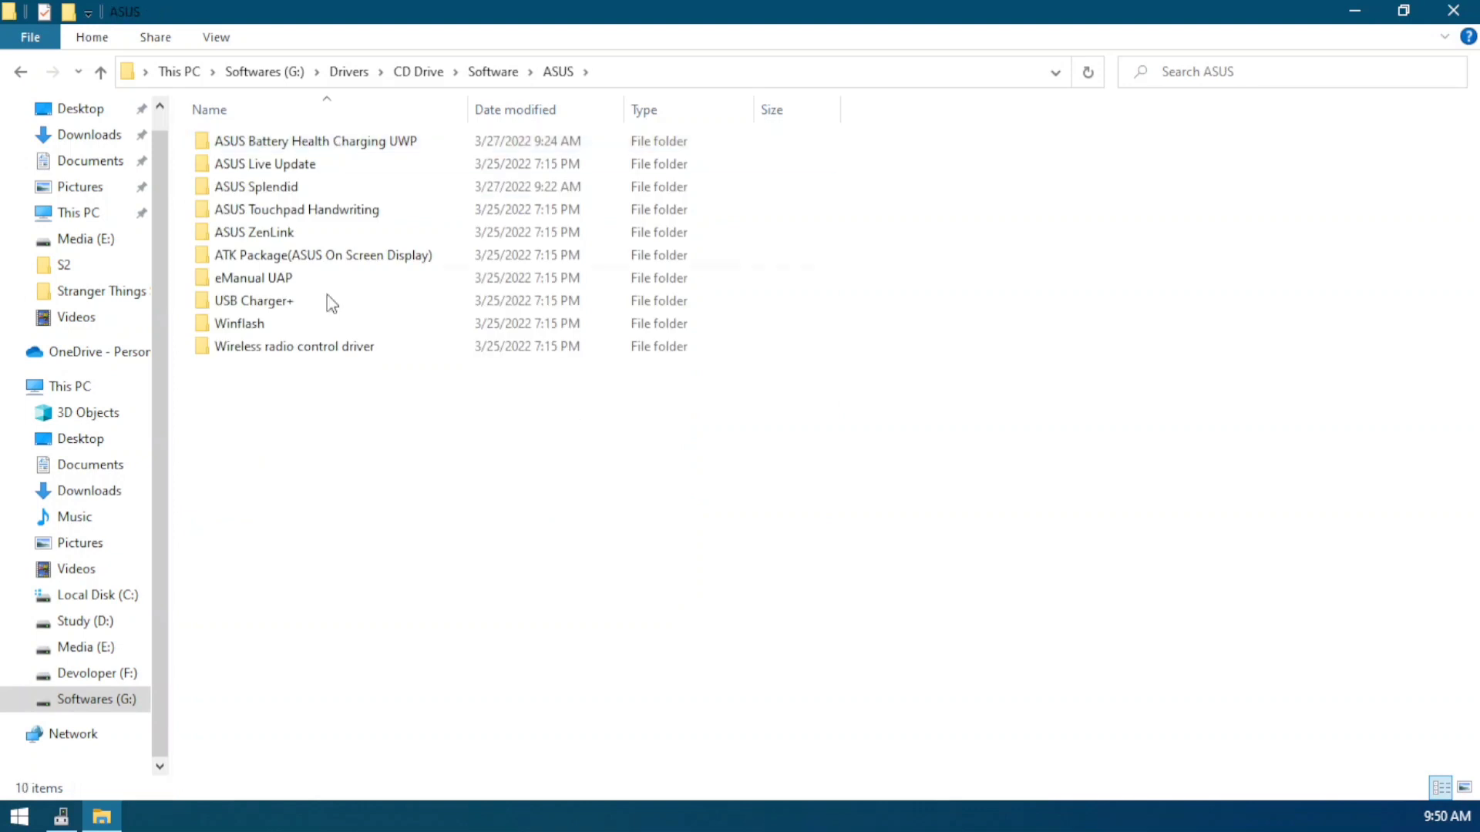
drag(330, 367, 330, 132)
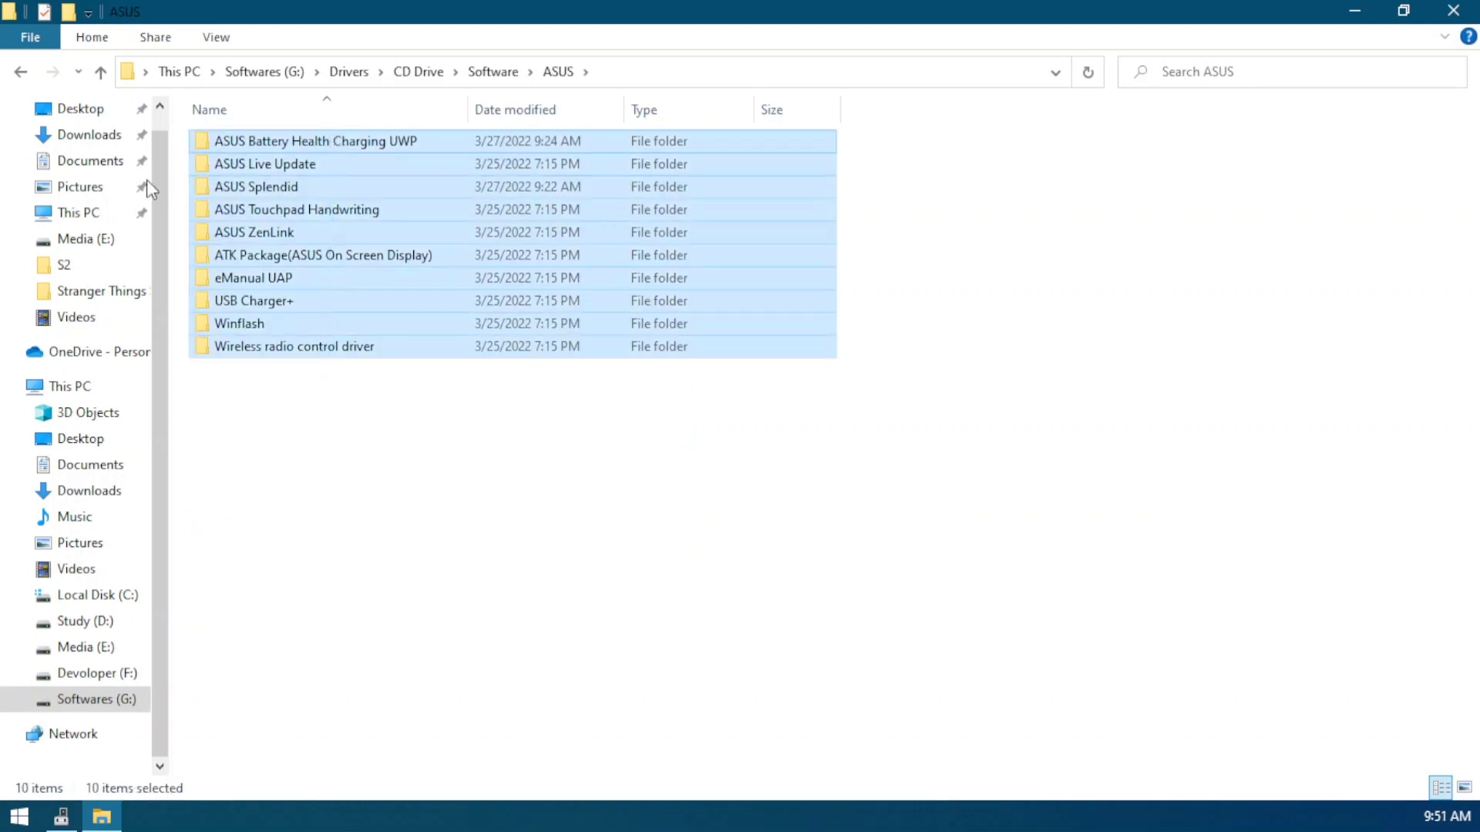
click(101, 73)
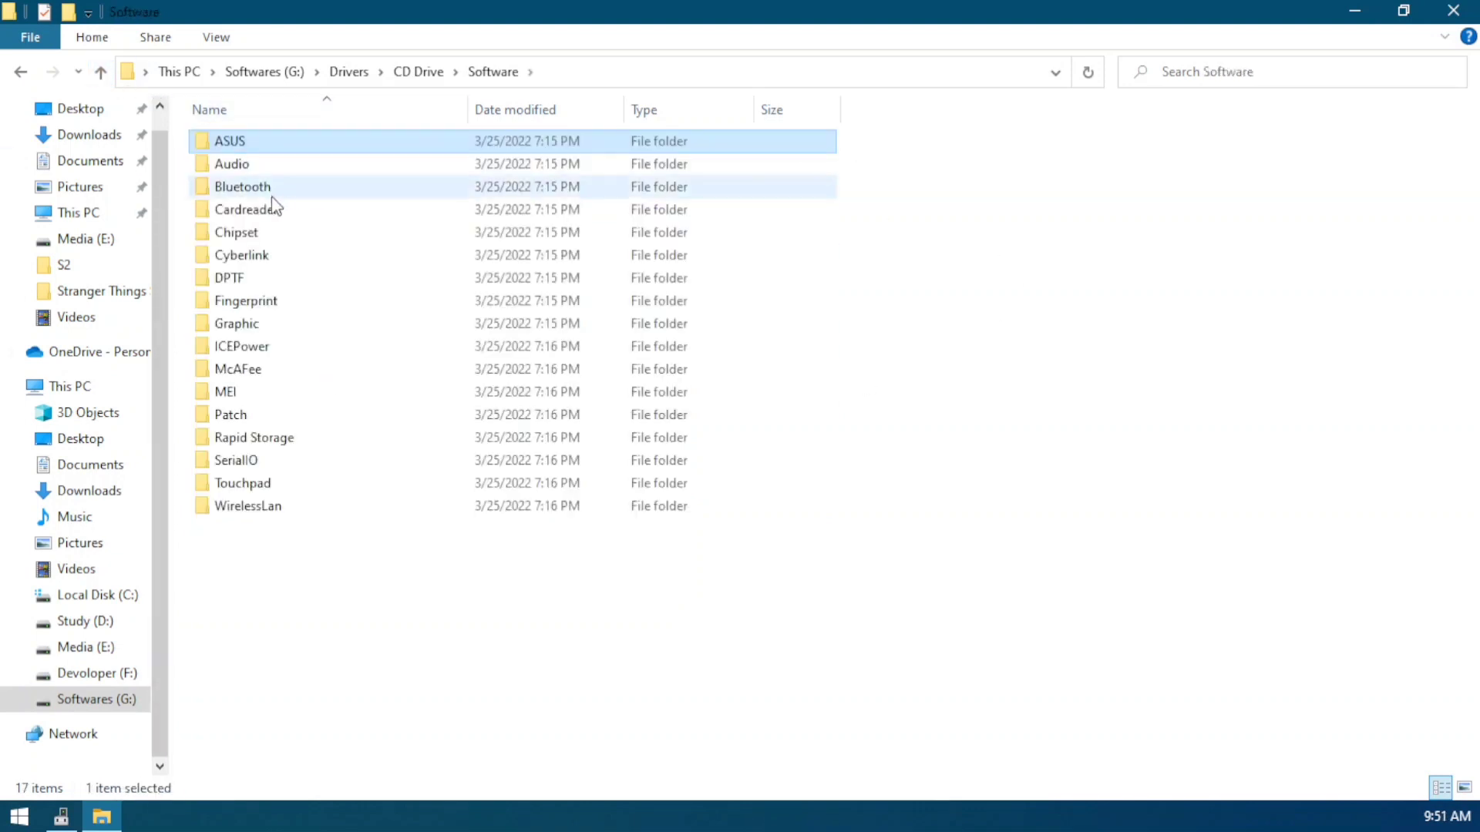
Open the Chipset folder and go through Intel, INFUpdate and 10.1.1.44 to the 4658 folder containing SetupChipset
double_click(290, 234)
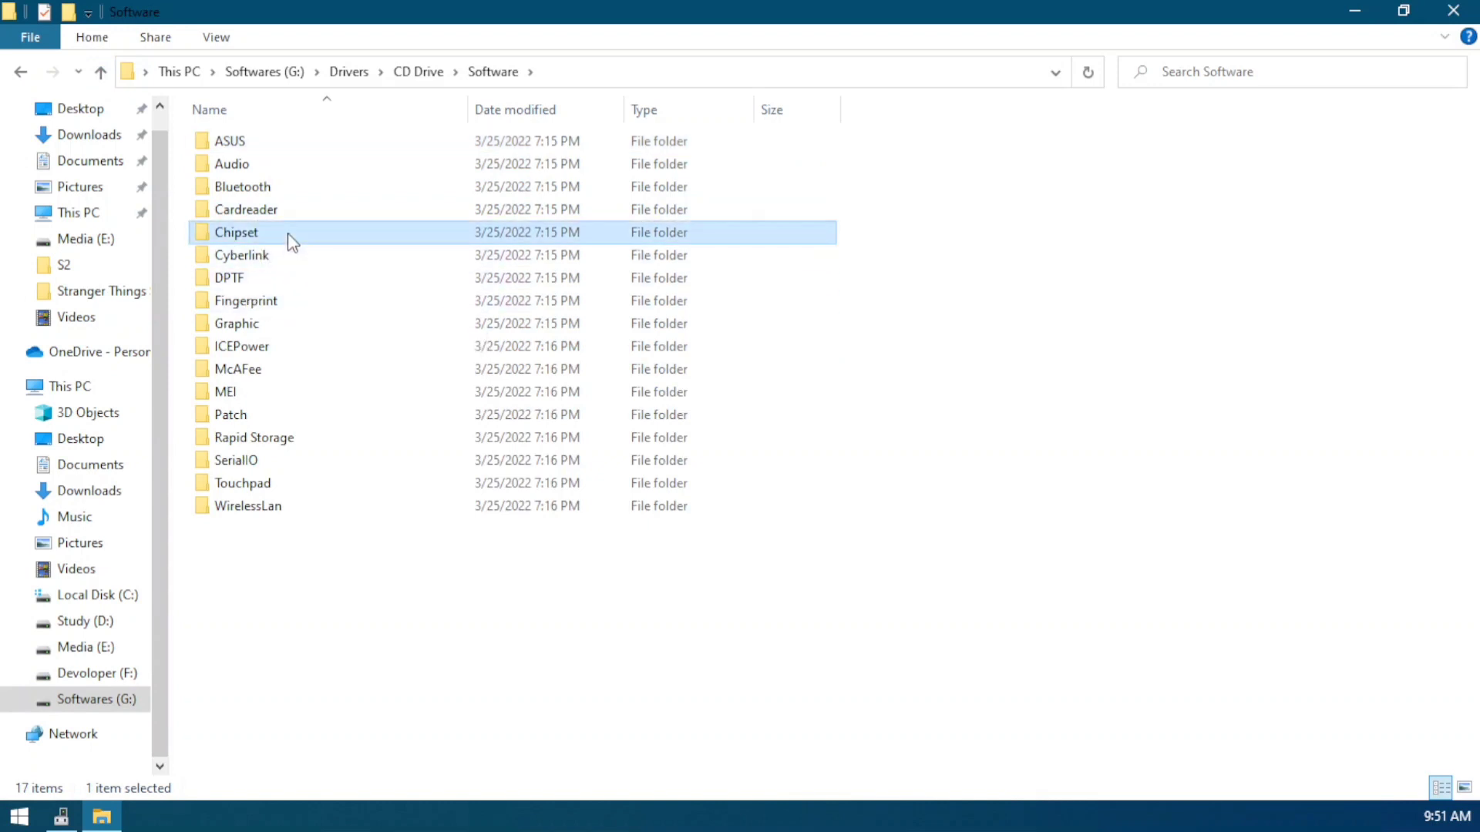
click(240, 146)
double_click(240, 145)
double_click(241, 145)
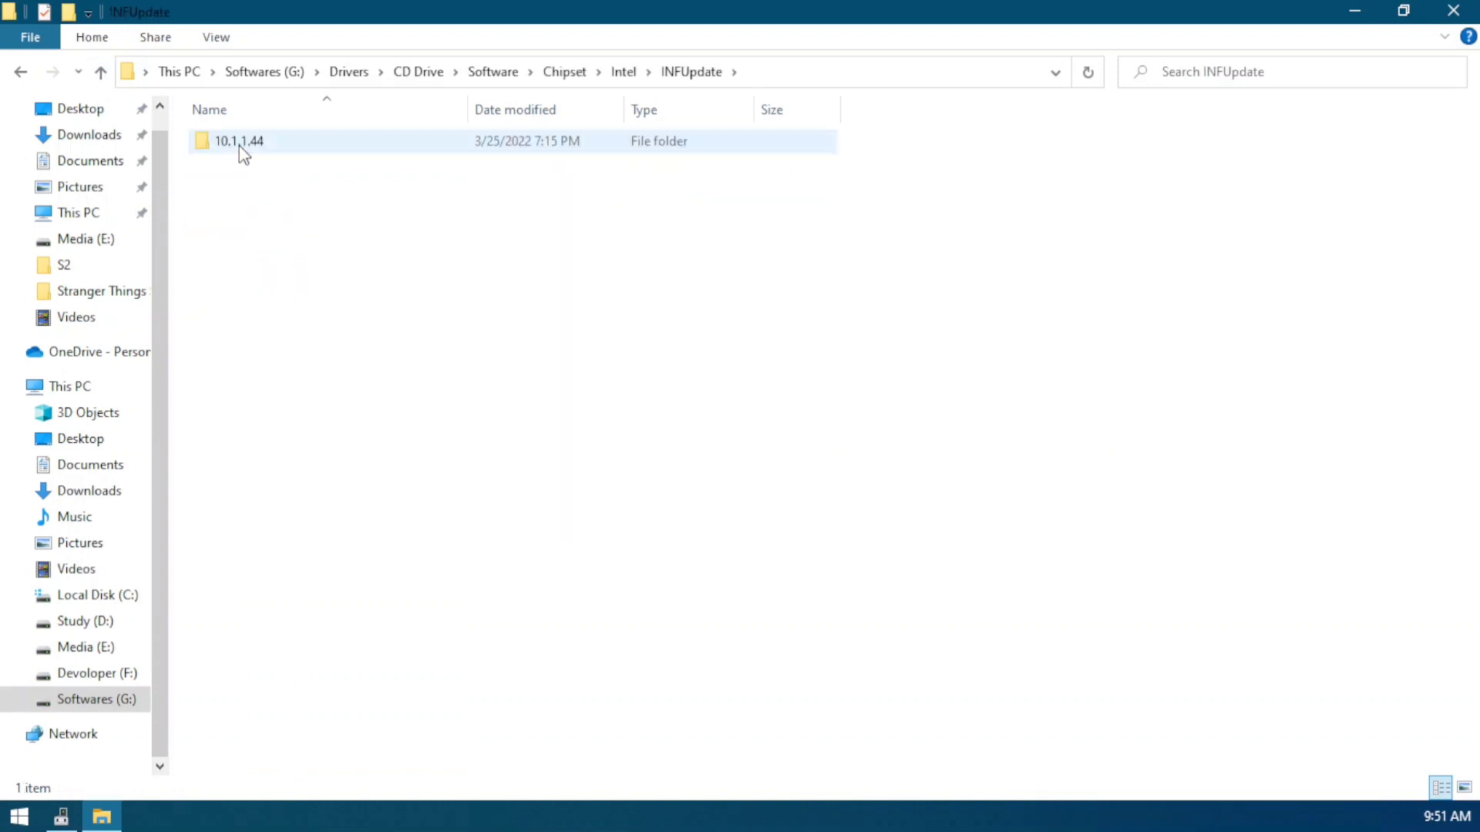
double_click(241, 145)
double_click(241, 145)
click(239, 146)
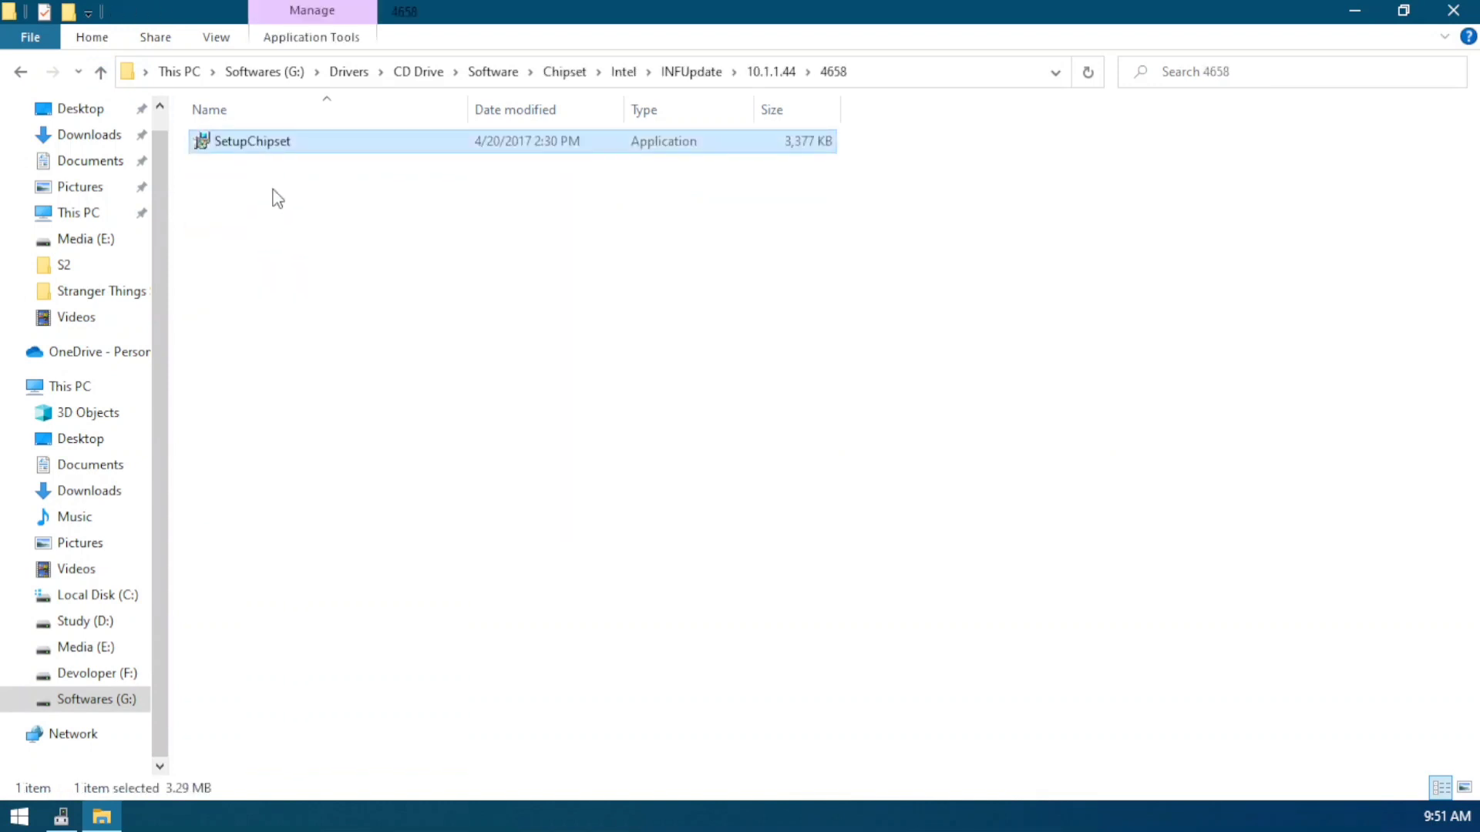
Run SetupChipset and install the Intel(R) Chipset Device Software through its setup wizard
double_click(310, 149)
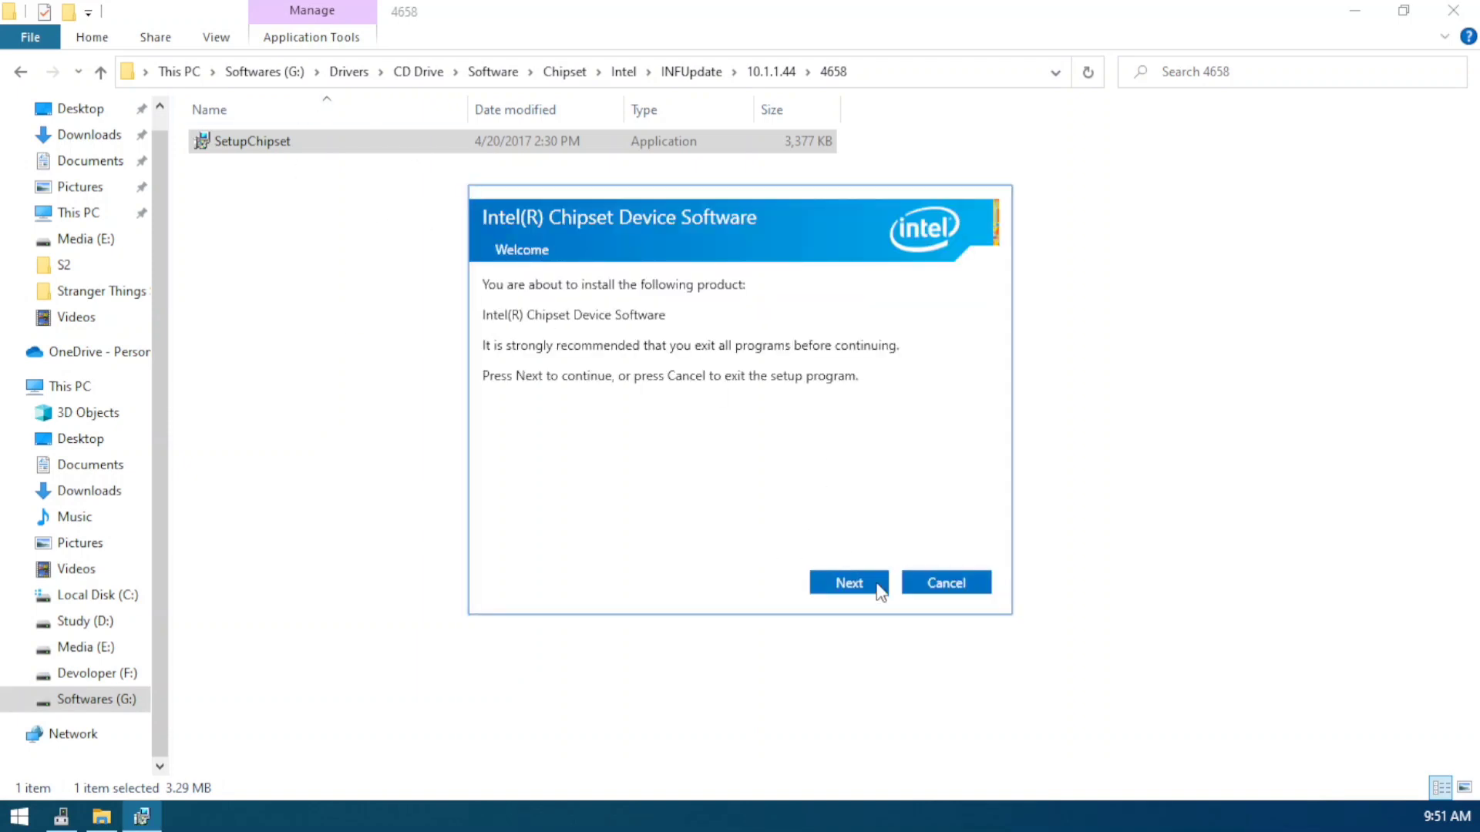
click(848, 584)
click(854, 584)
click(856, 586)
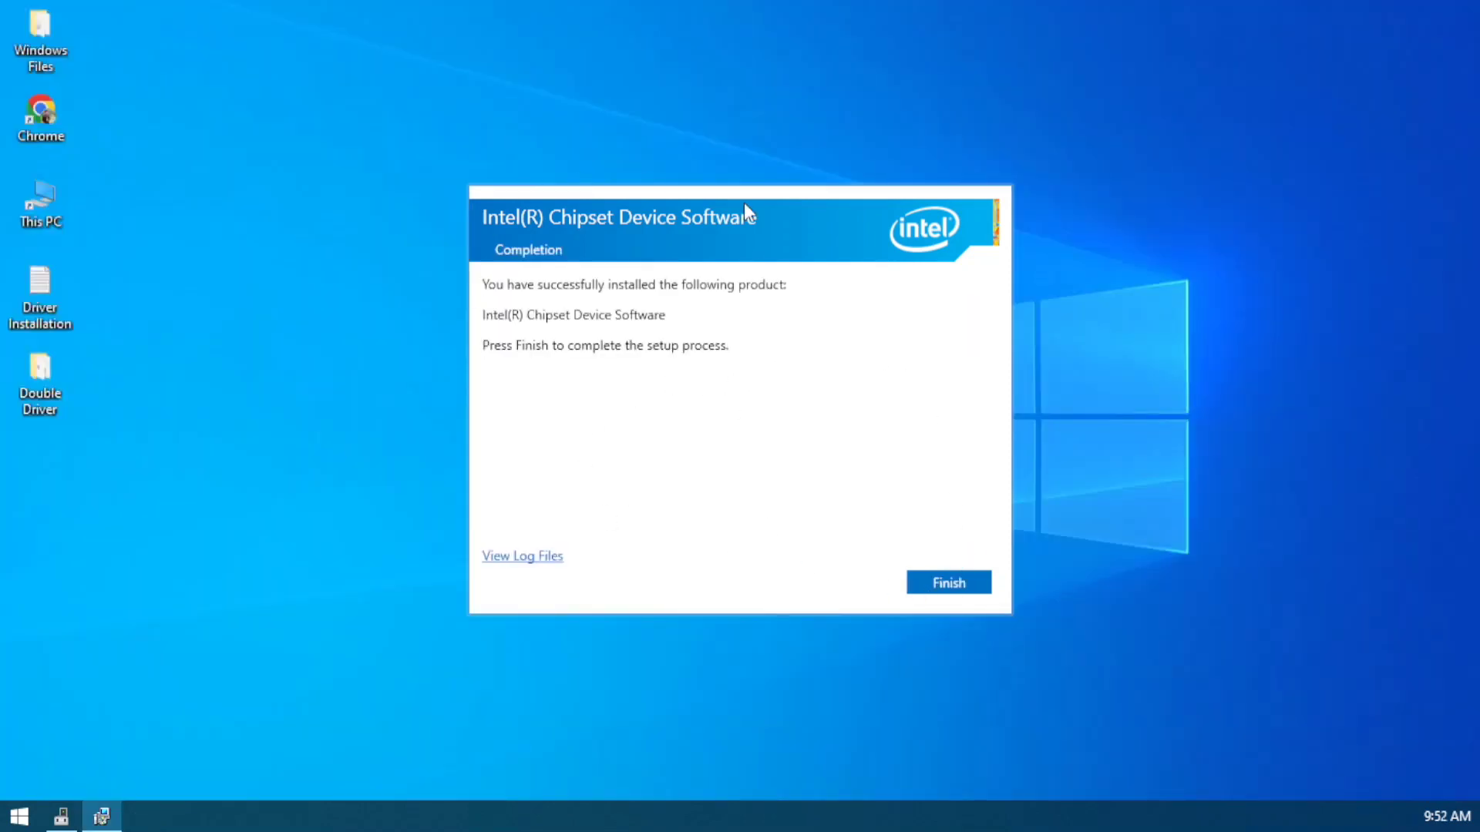
drag(810, 191, 842, 177)
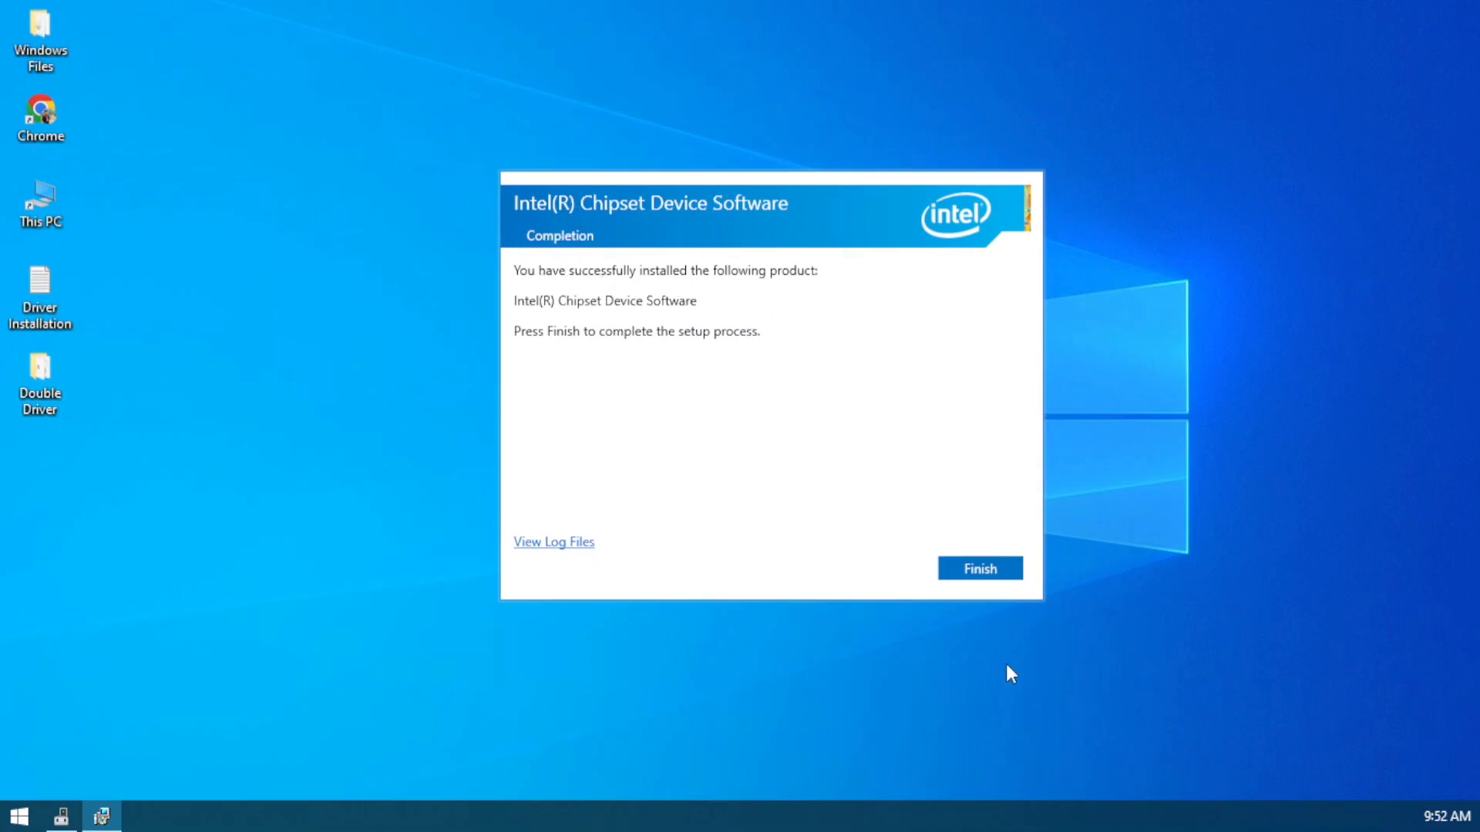
Finish the Intel(R) Chipset Device Software setup and switch to DriverPack's expert mode
click(980, 569)
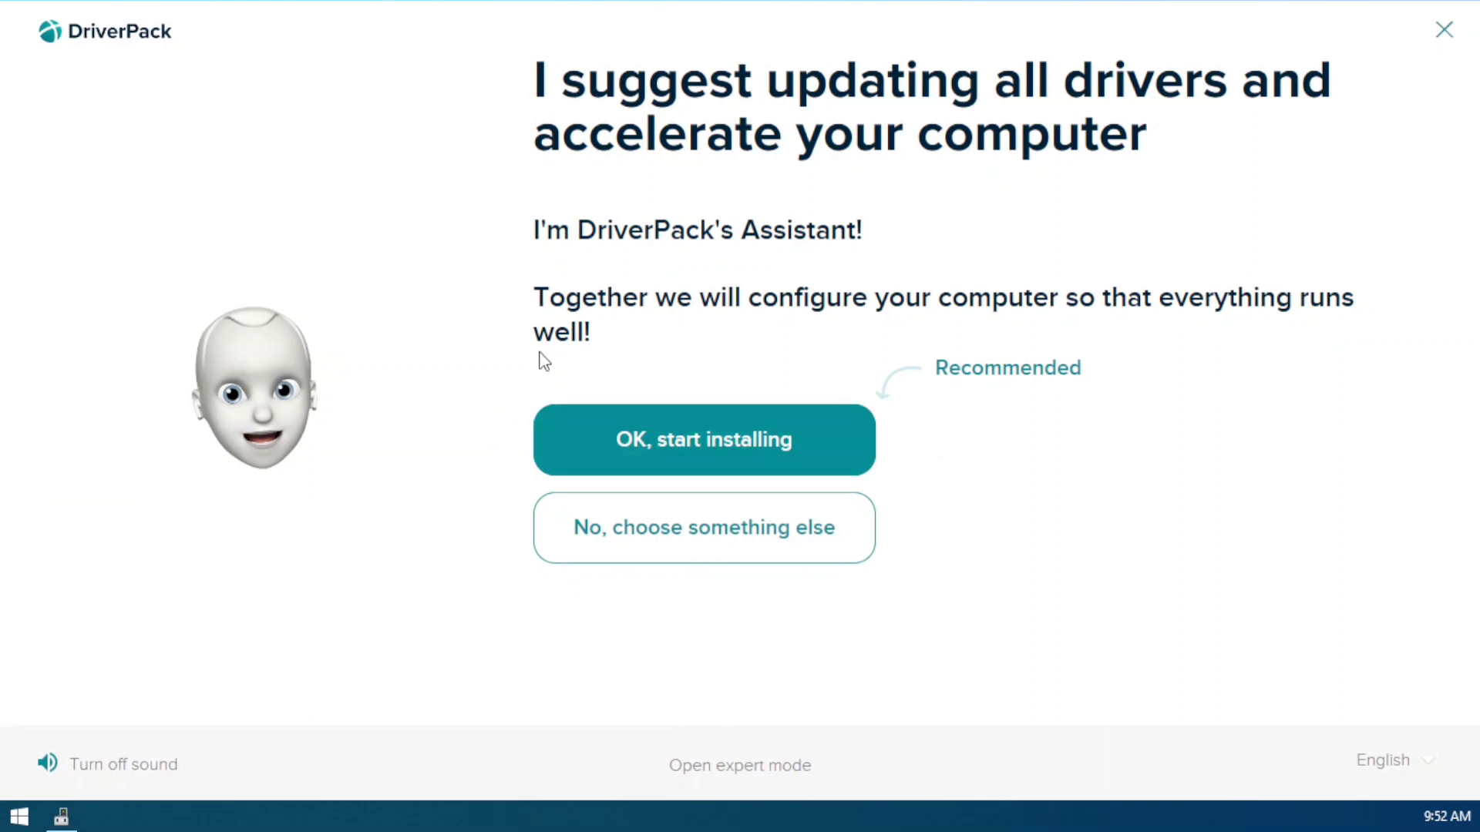
click(44, 774)
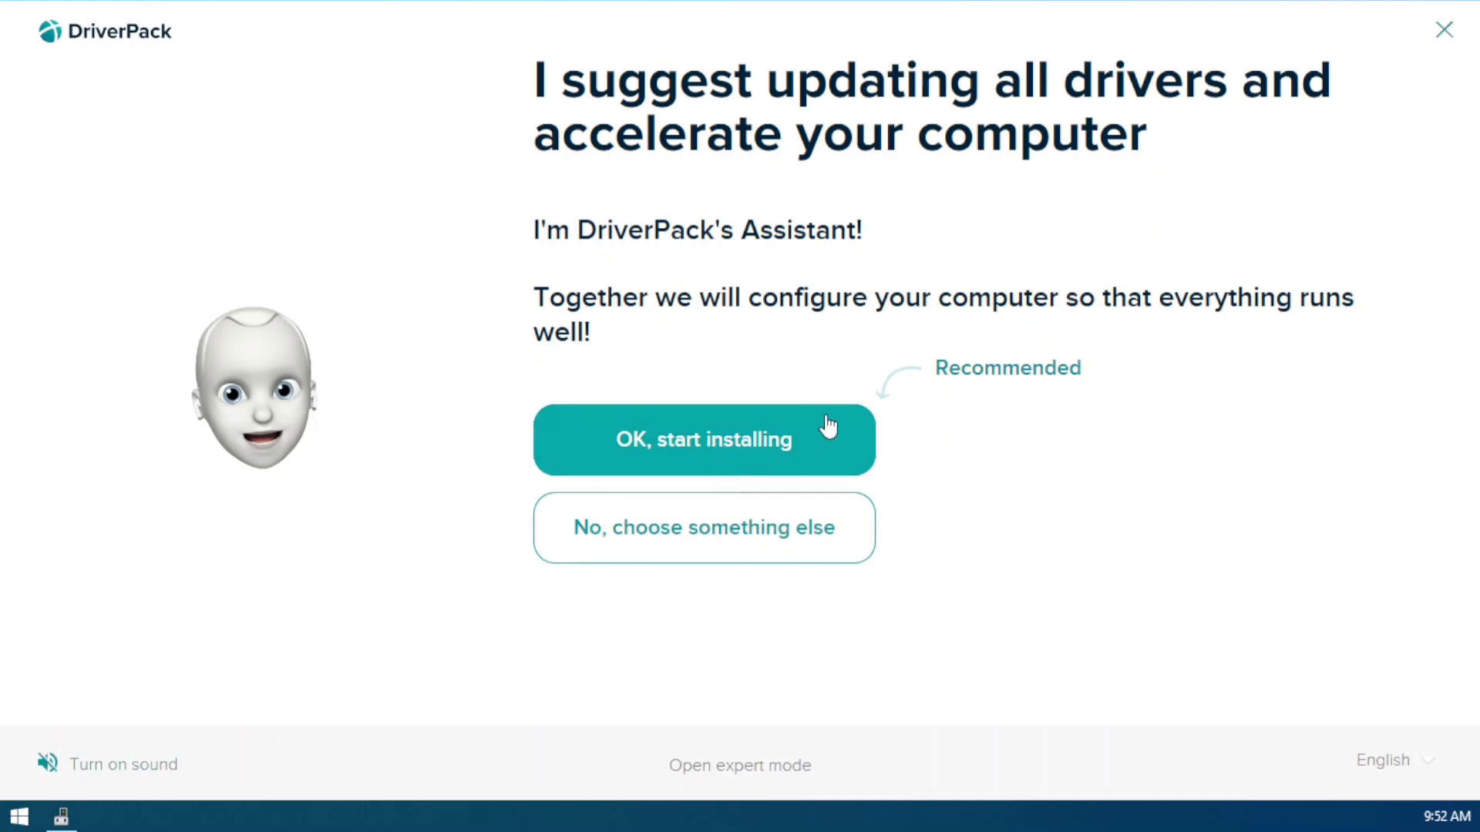
click(47, 763)
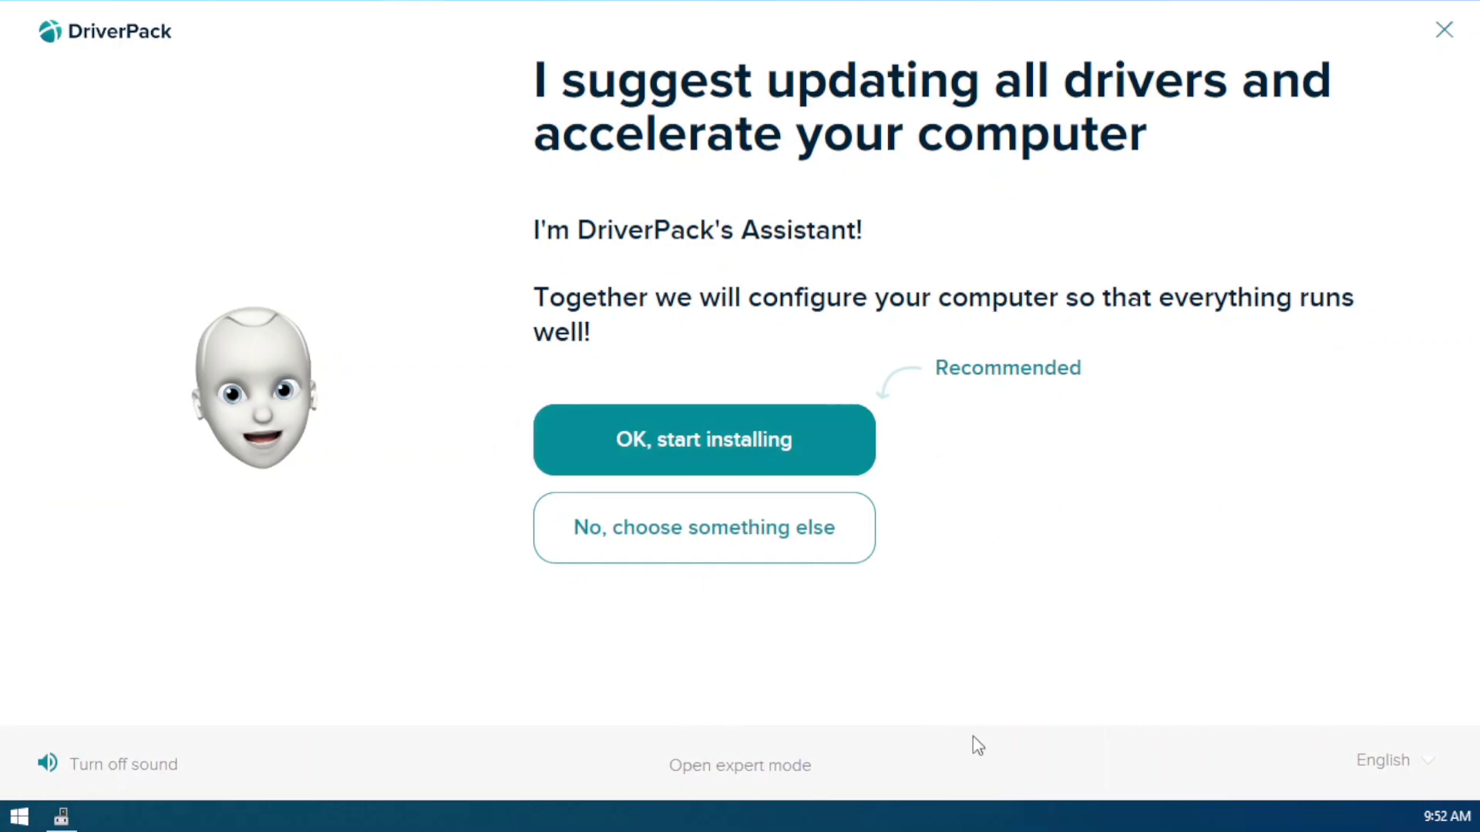
click(65, 762)
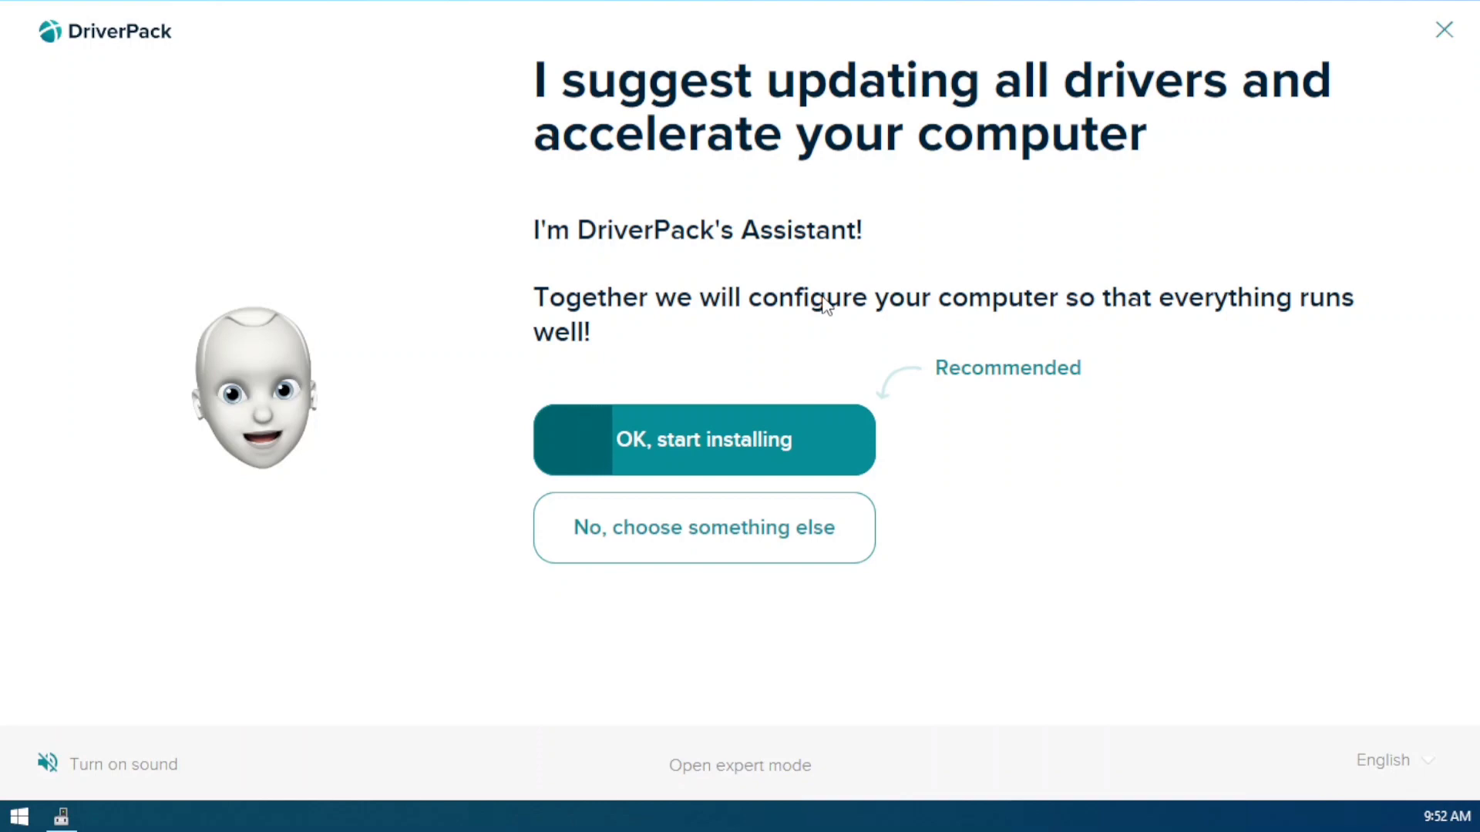
click(866, 432)
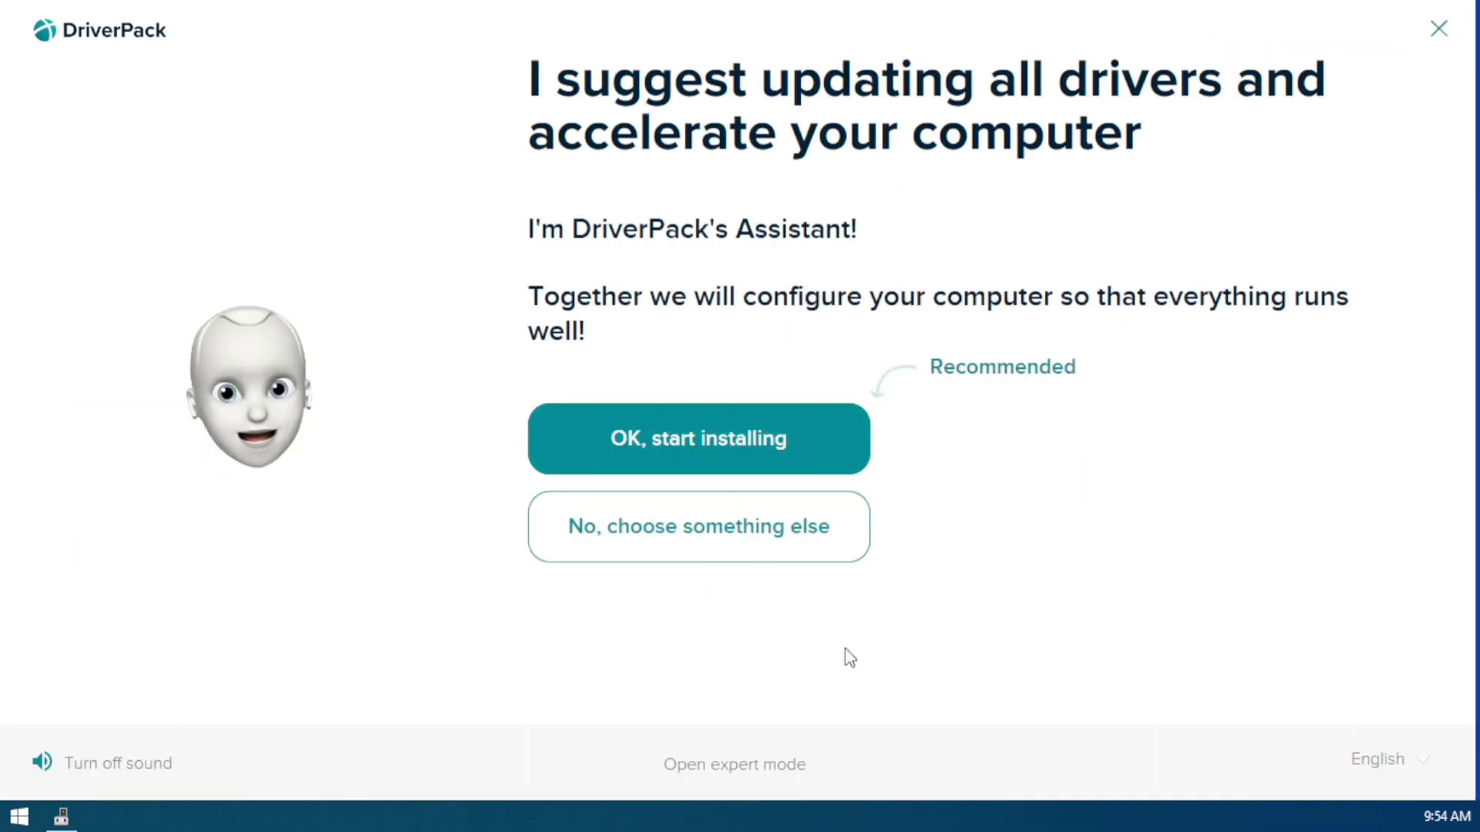
click(737, 775)
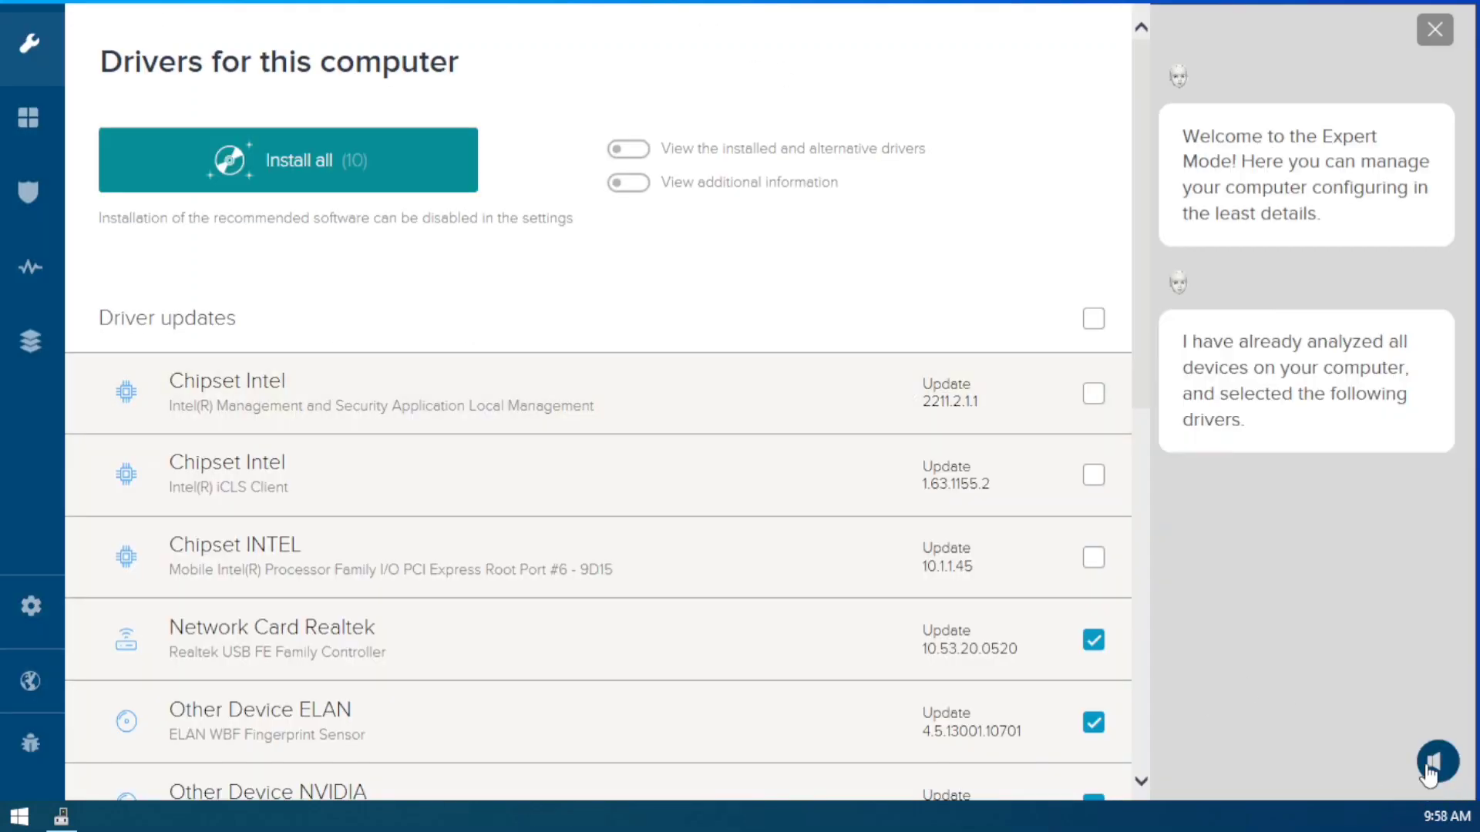
Turn on the view of installed and alternative drivers and select all driver updates for this computer
click(1427, 767)
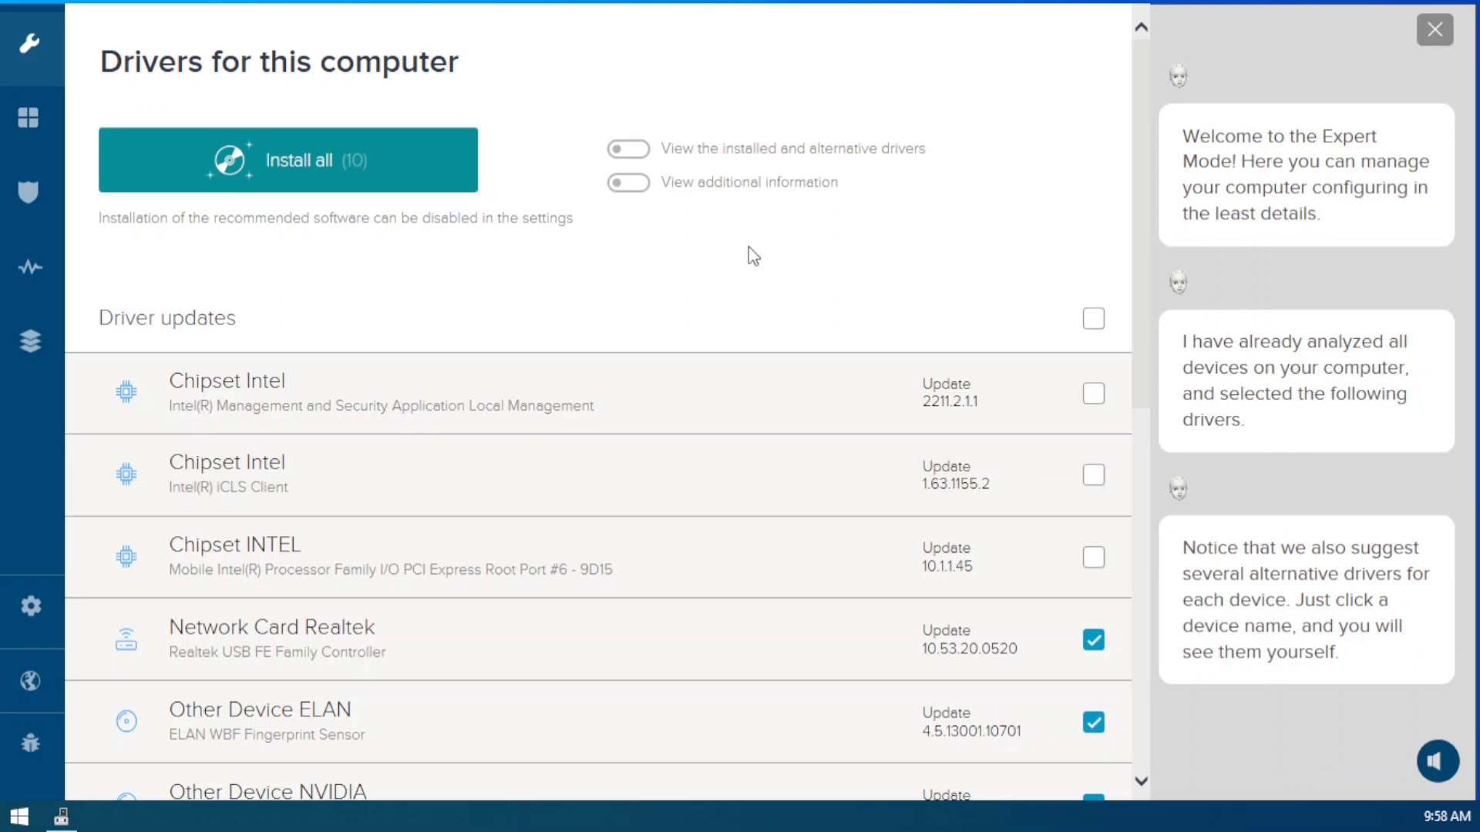
click(626, 148)
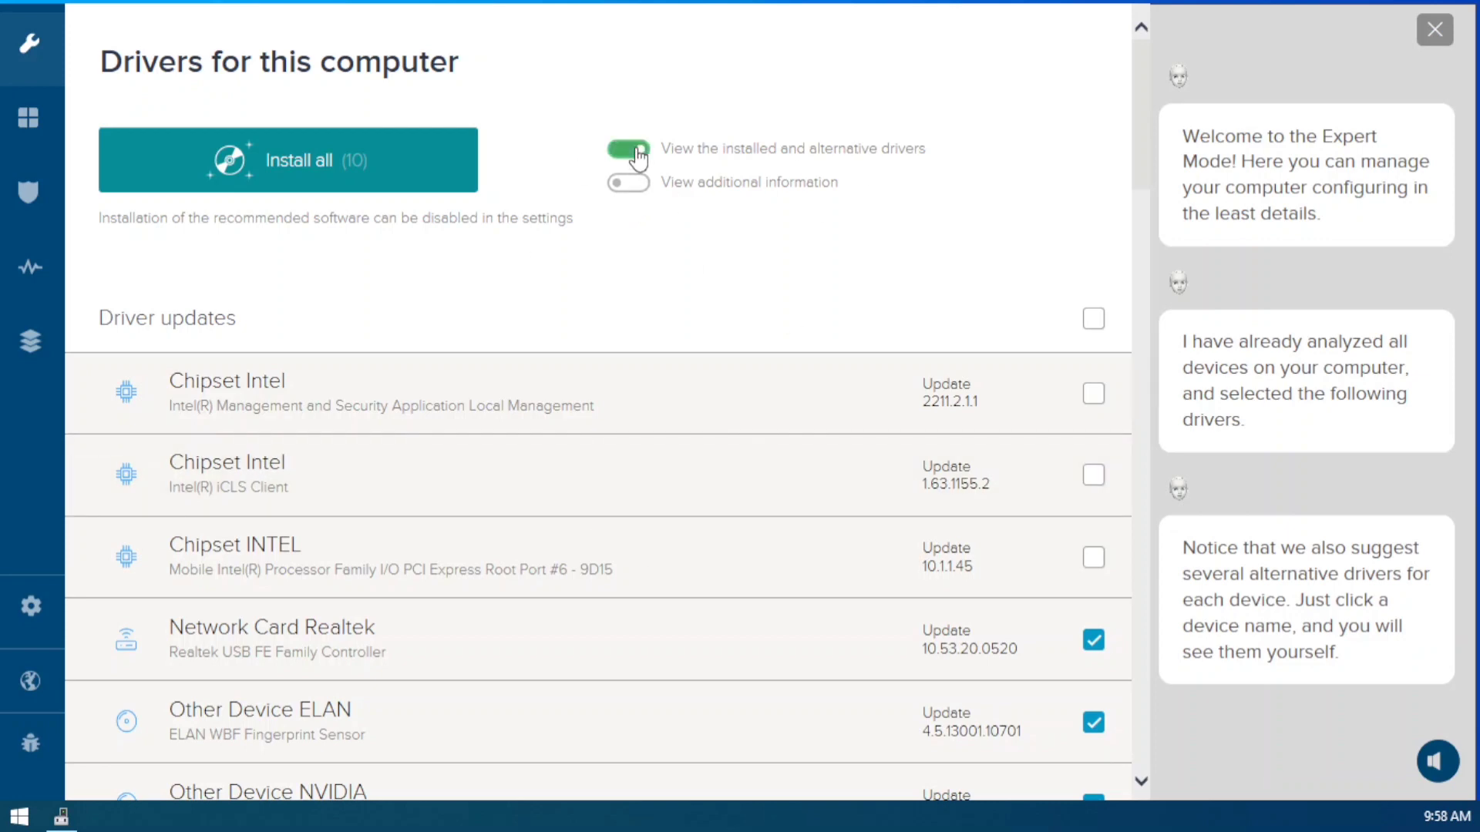
click(1093, 319)
scroll(1113, 444, down, 5)
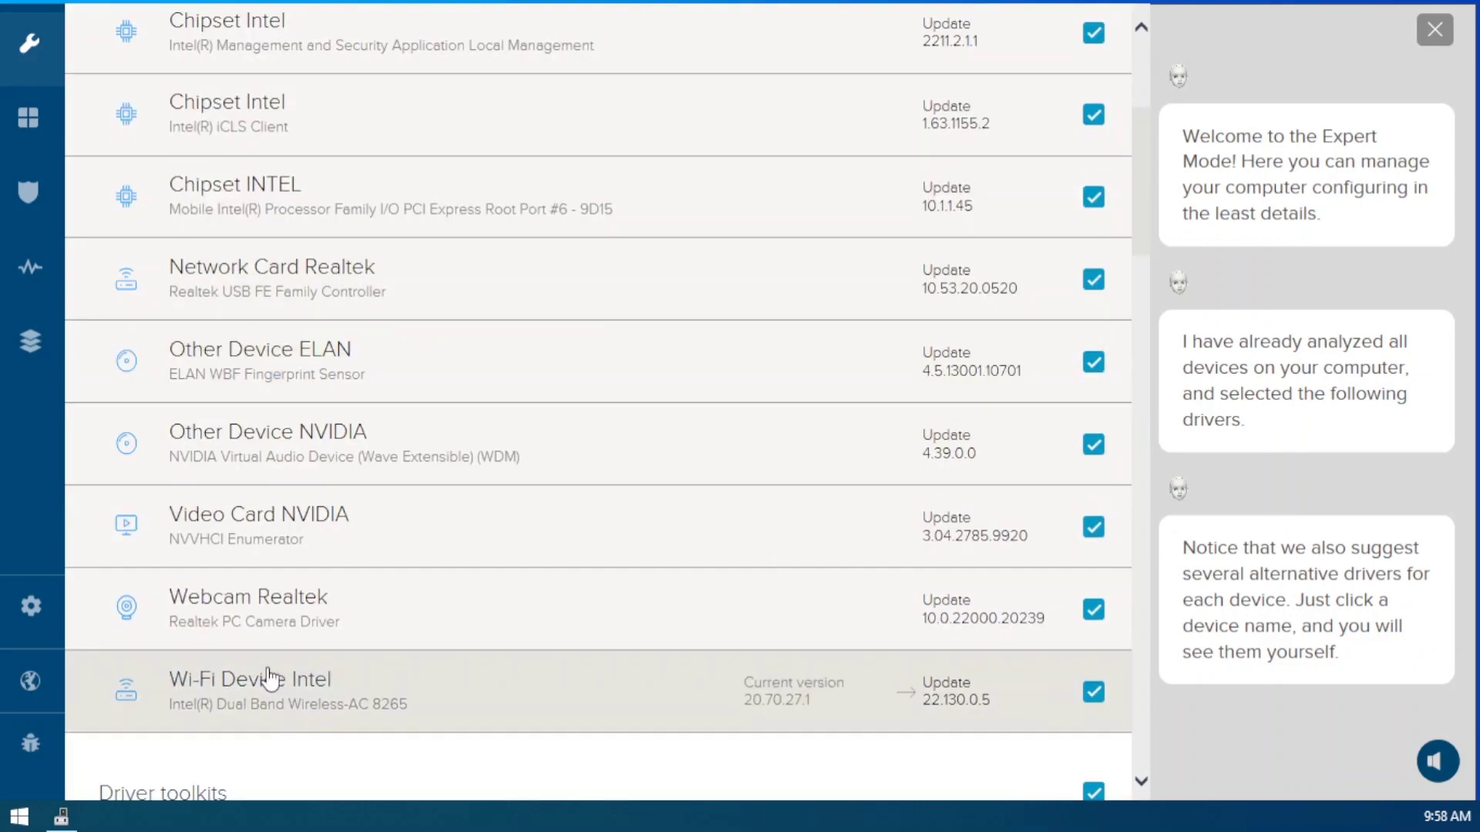
Look through the installed drivers and install all selected driver updates with DriverPack
scroll(794, 539, down, 10)
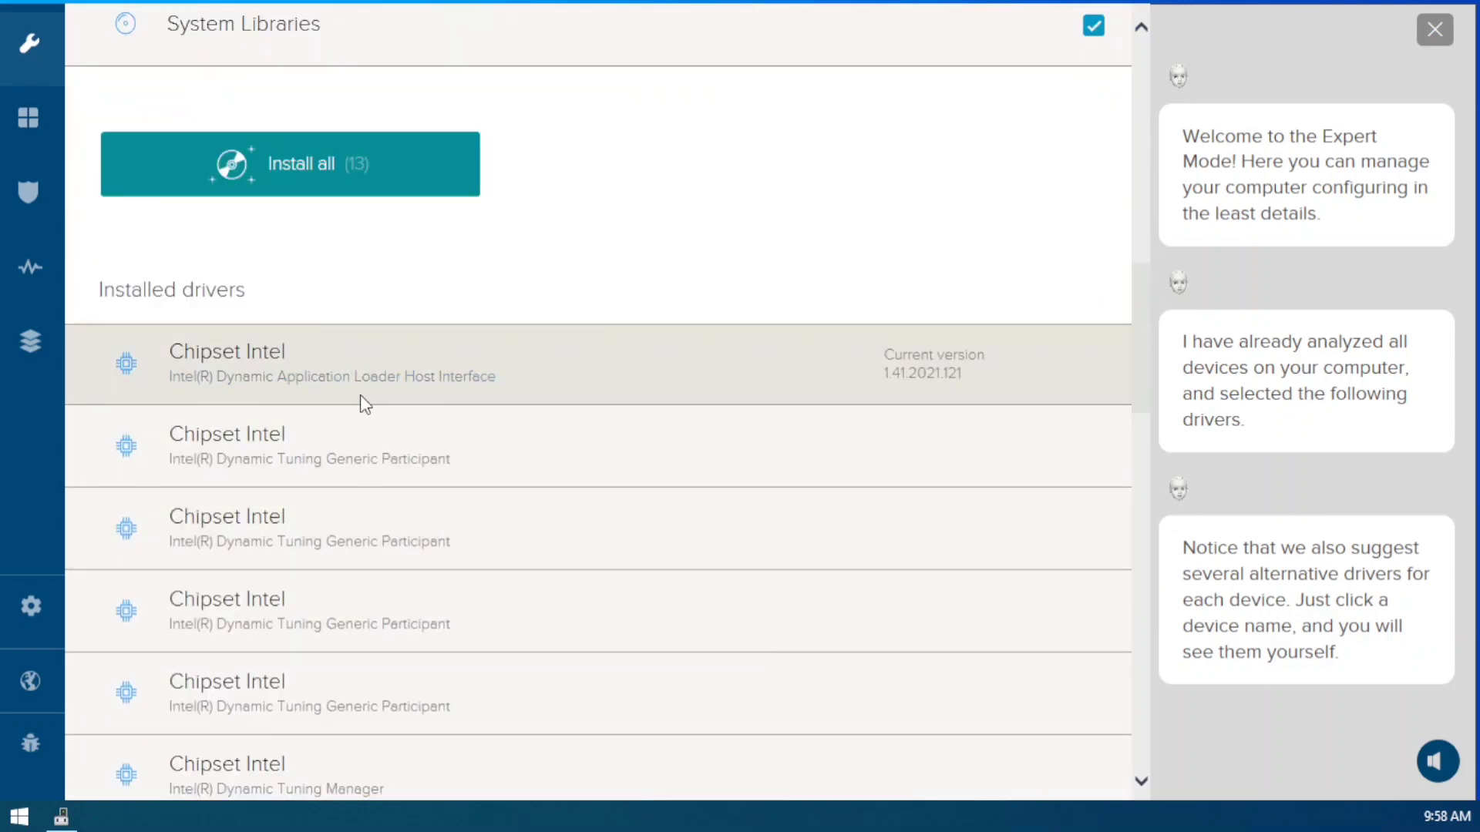
scroll(413, 465, down, 10)
scroll(628, 617, up, 12)
click(347, 537)
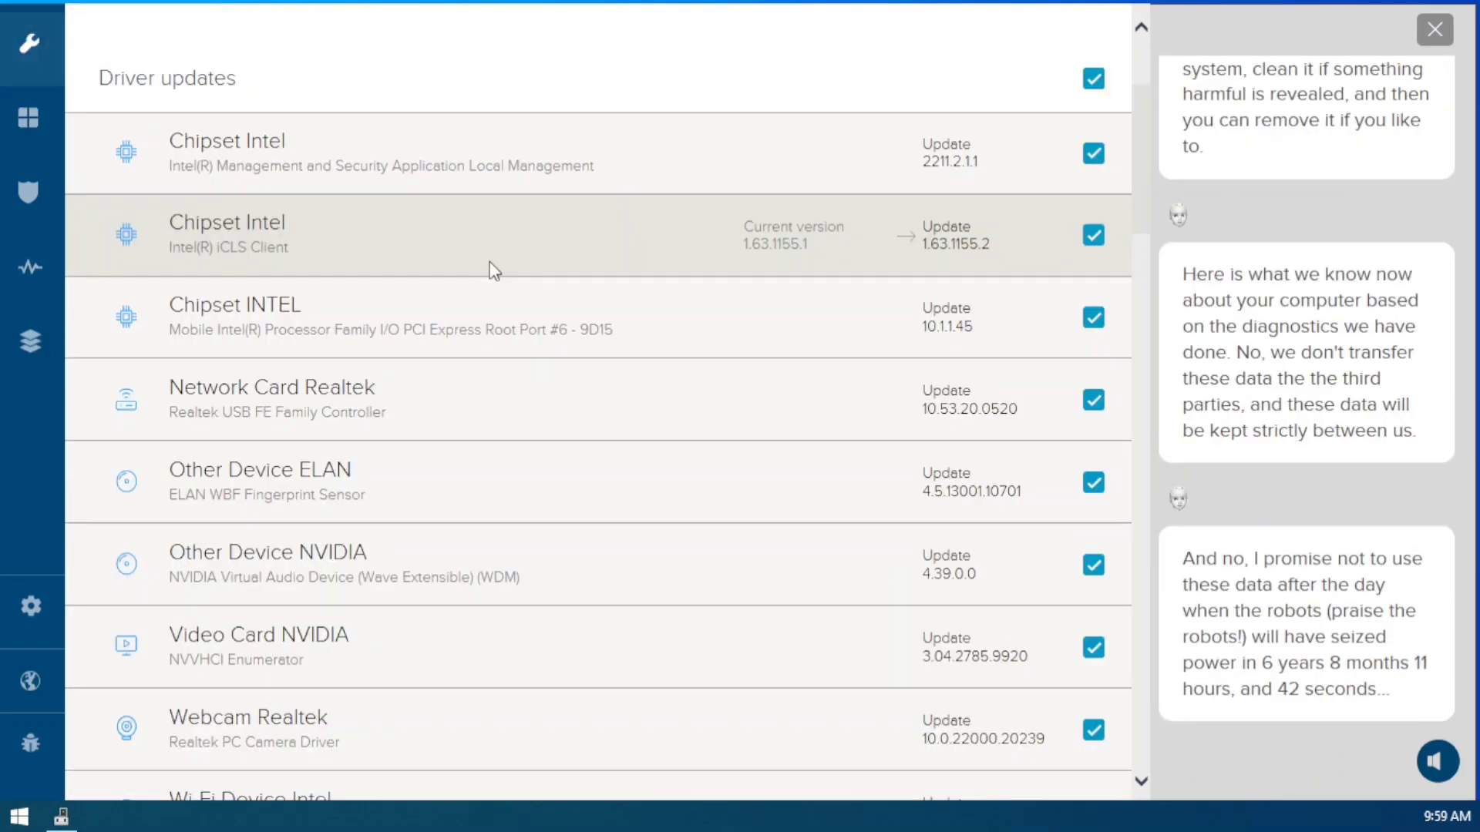
scroll(490, 272, up, 3)
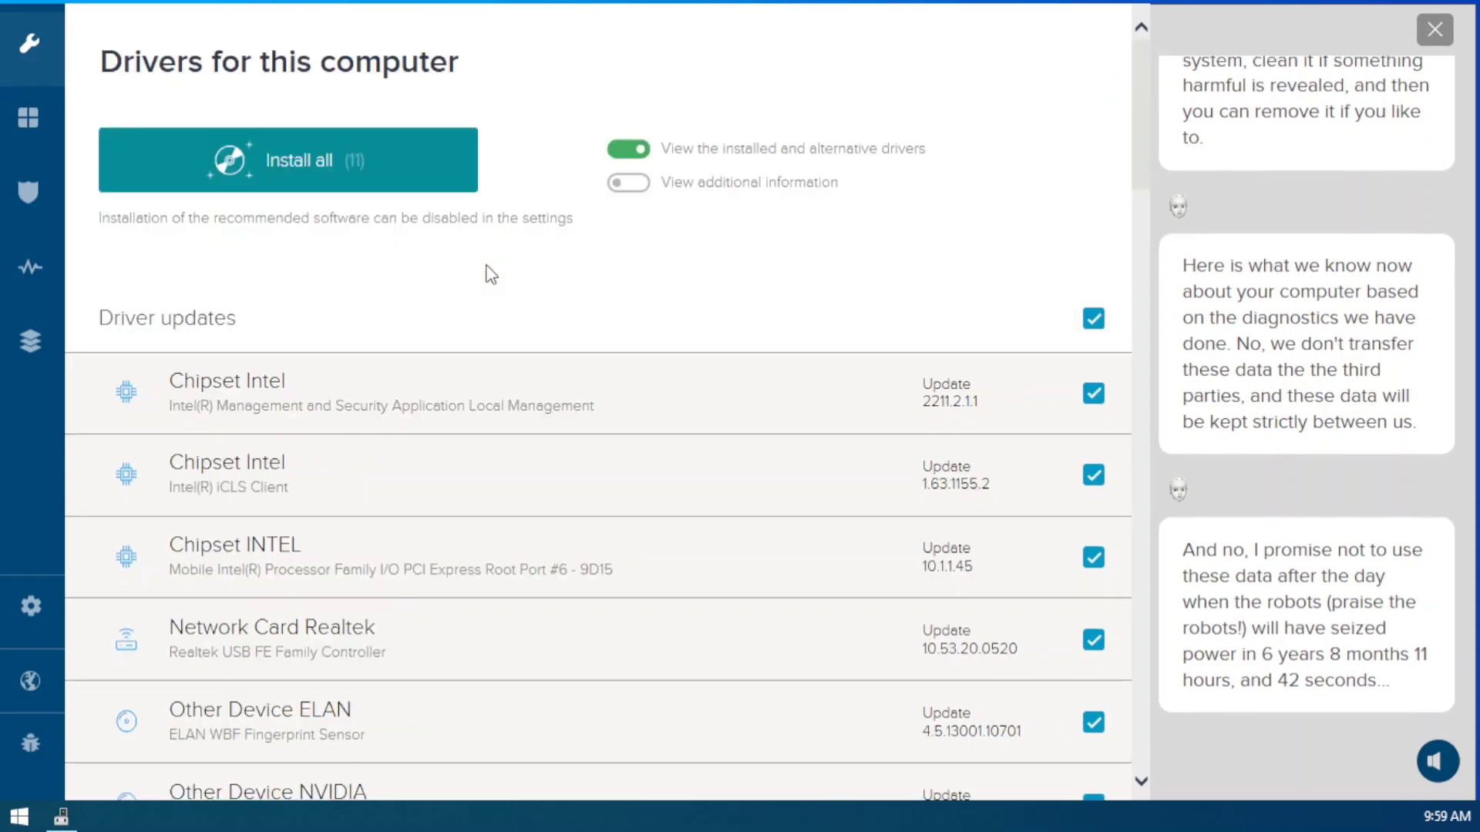
click(311, 167)
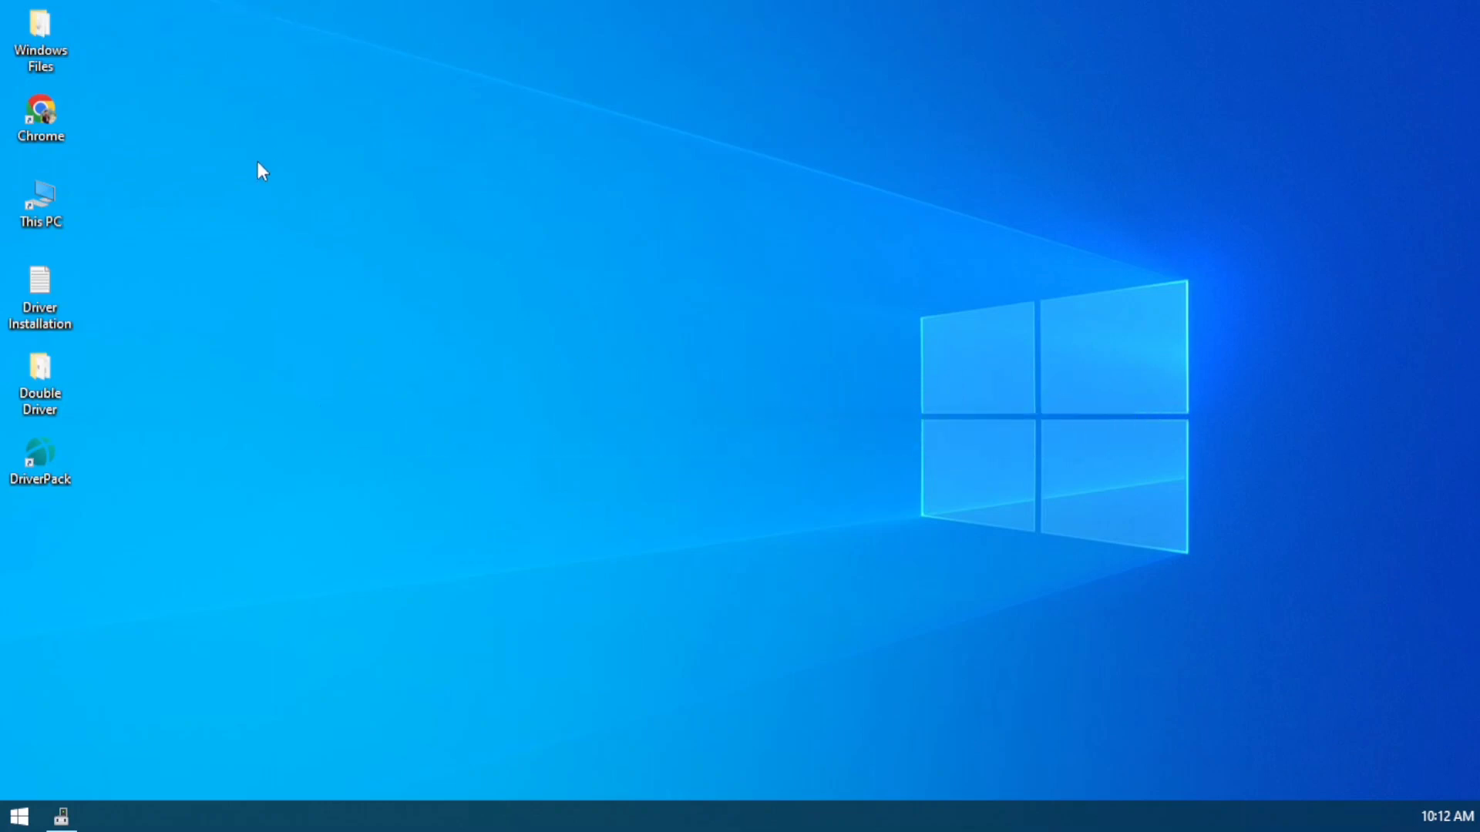
Open the Double Driver folder on the desktop and run the dd application as administrator
double_click(54, 379)
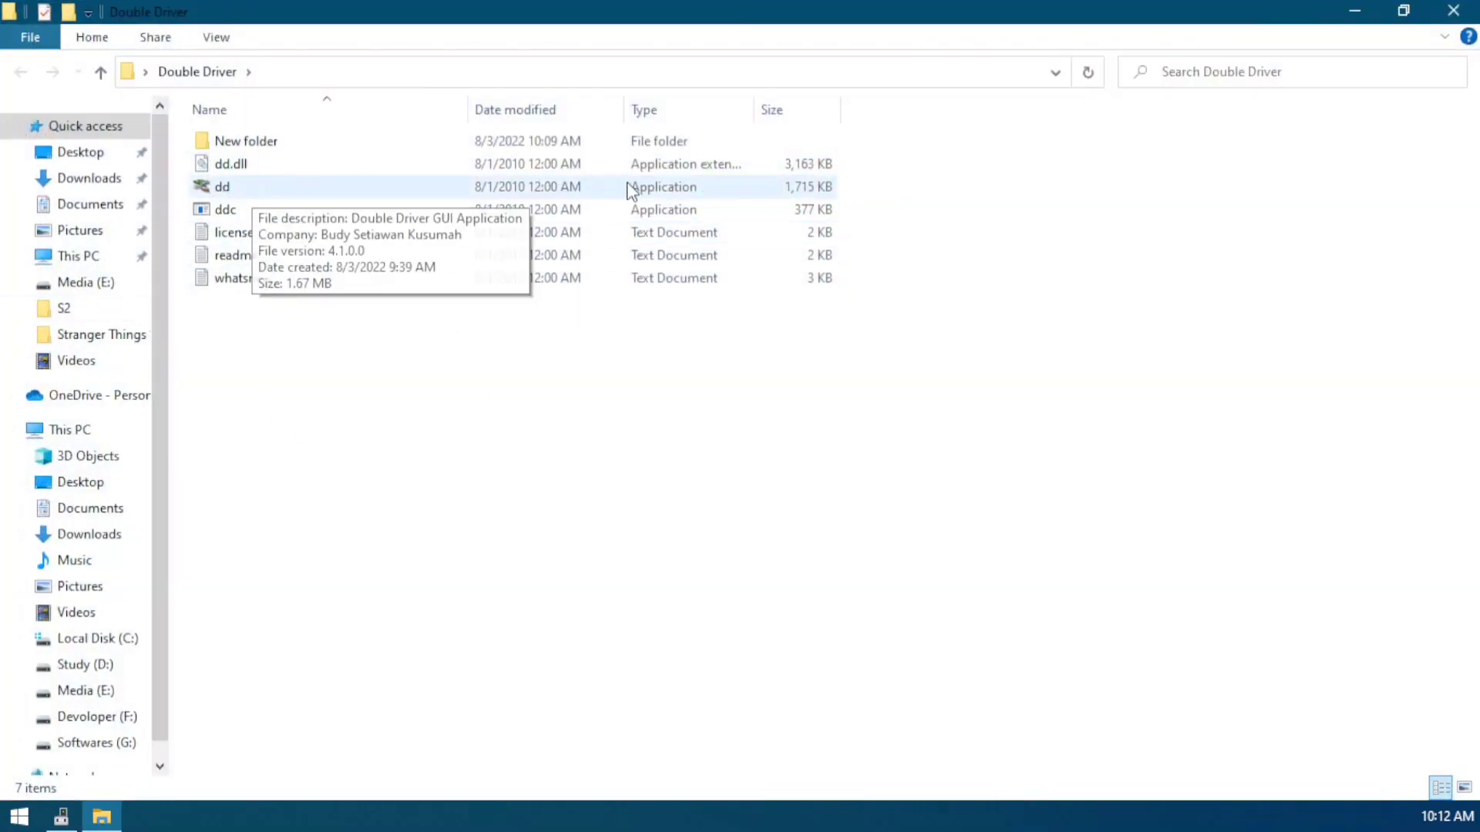
click(579, 188)
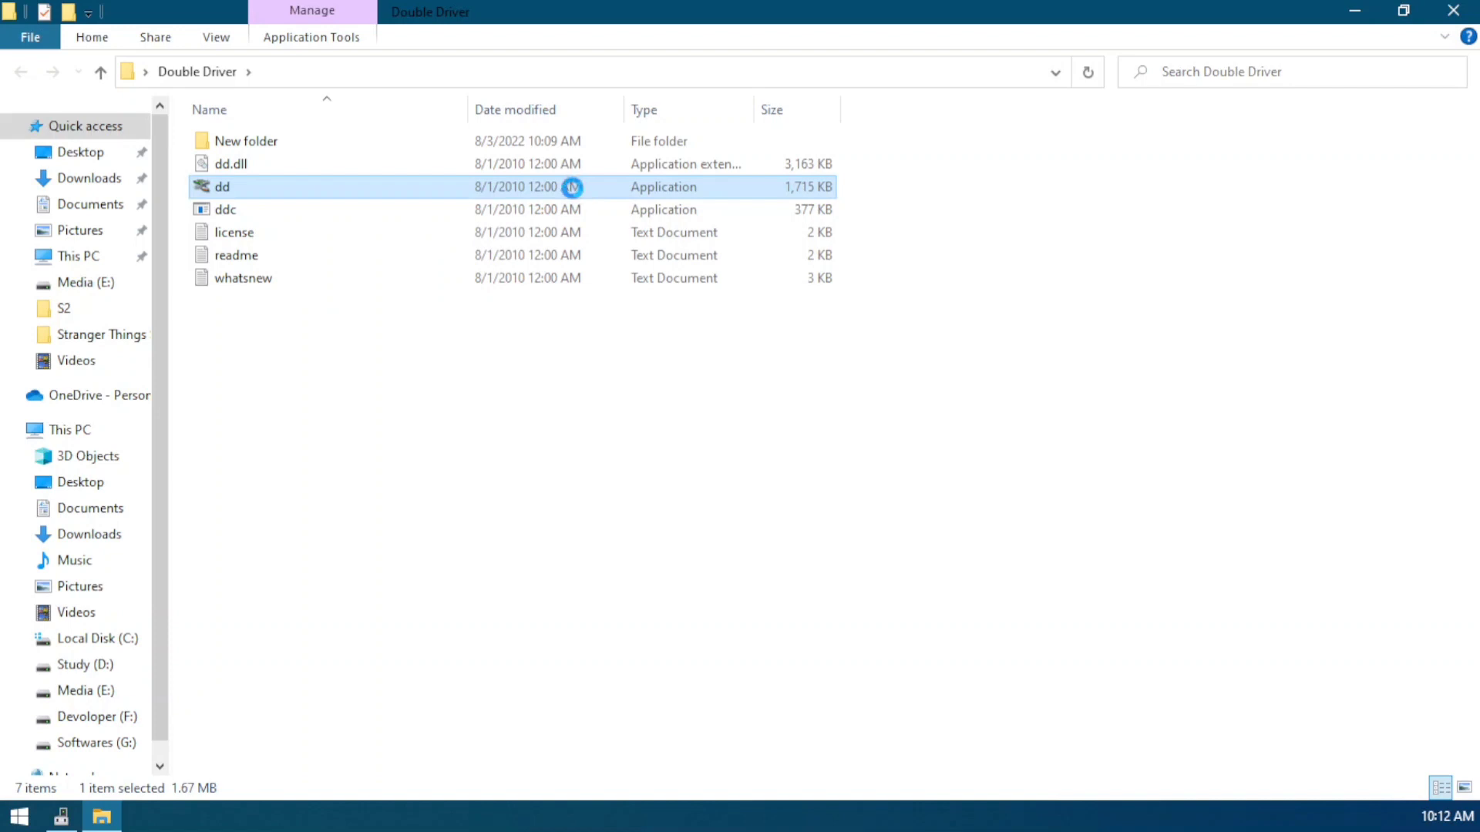
right_click(575, 187)
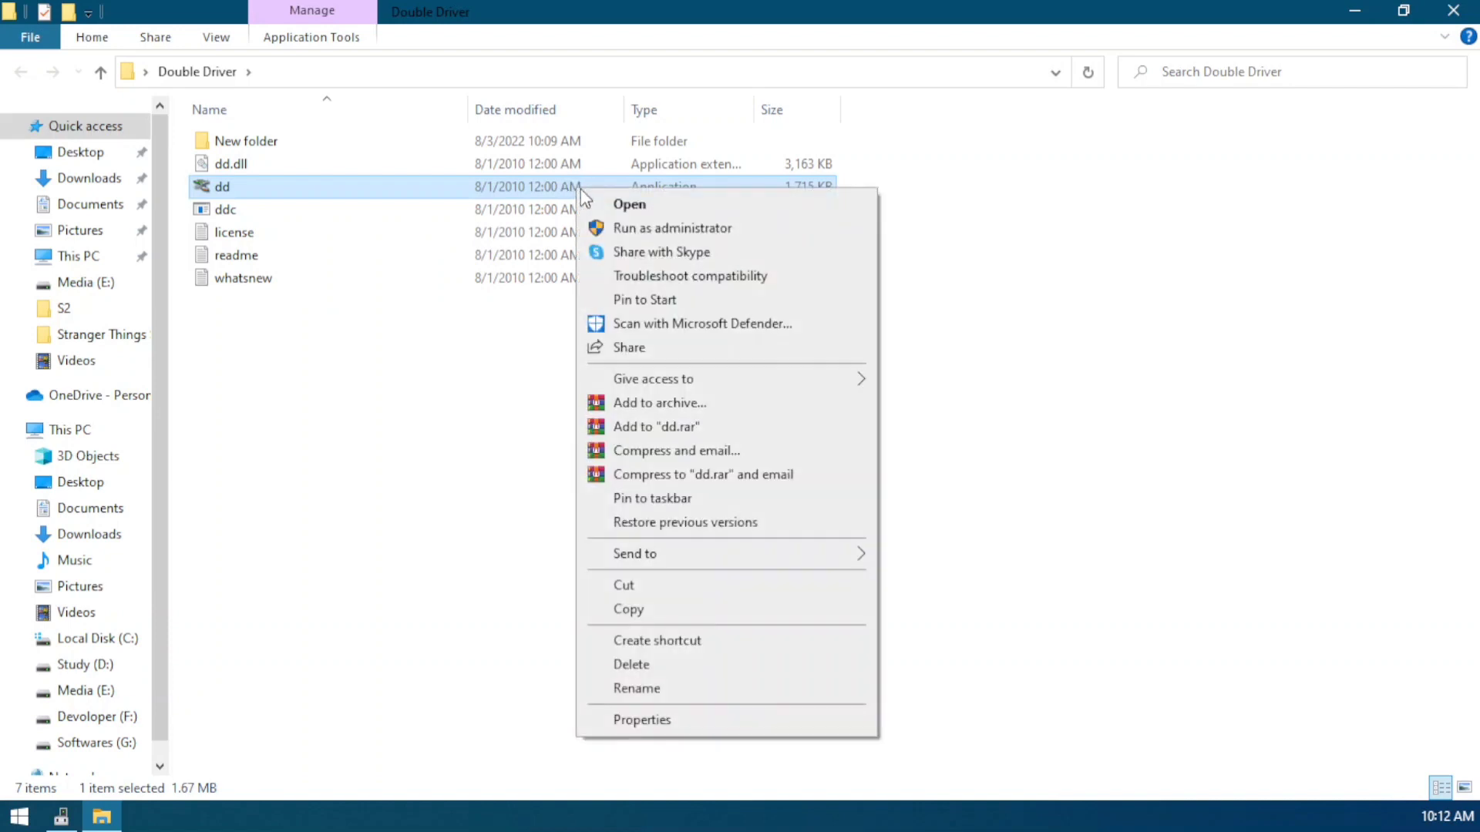
click(629, 229)
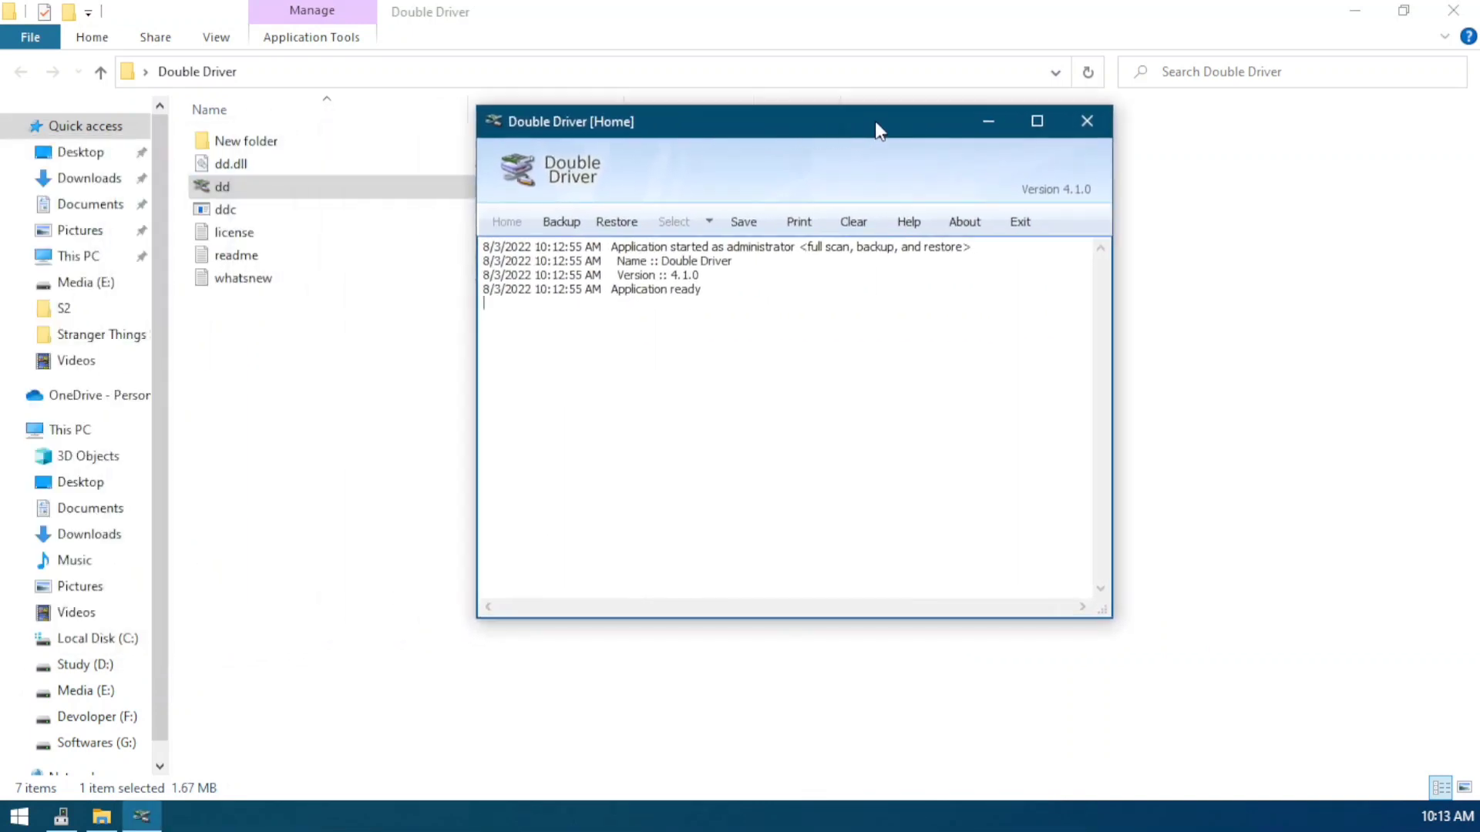
drag(875, 122, 899, 139)
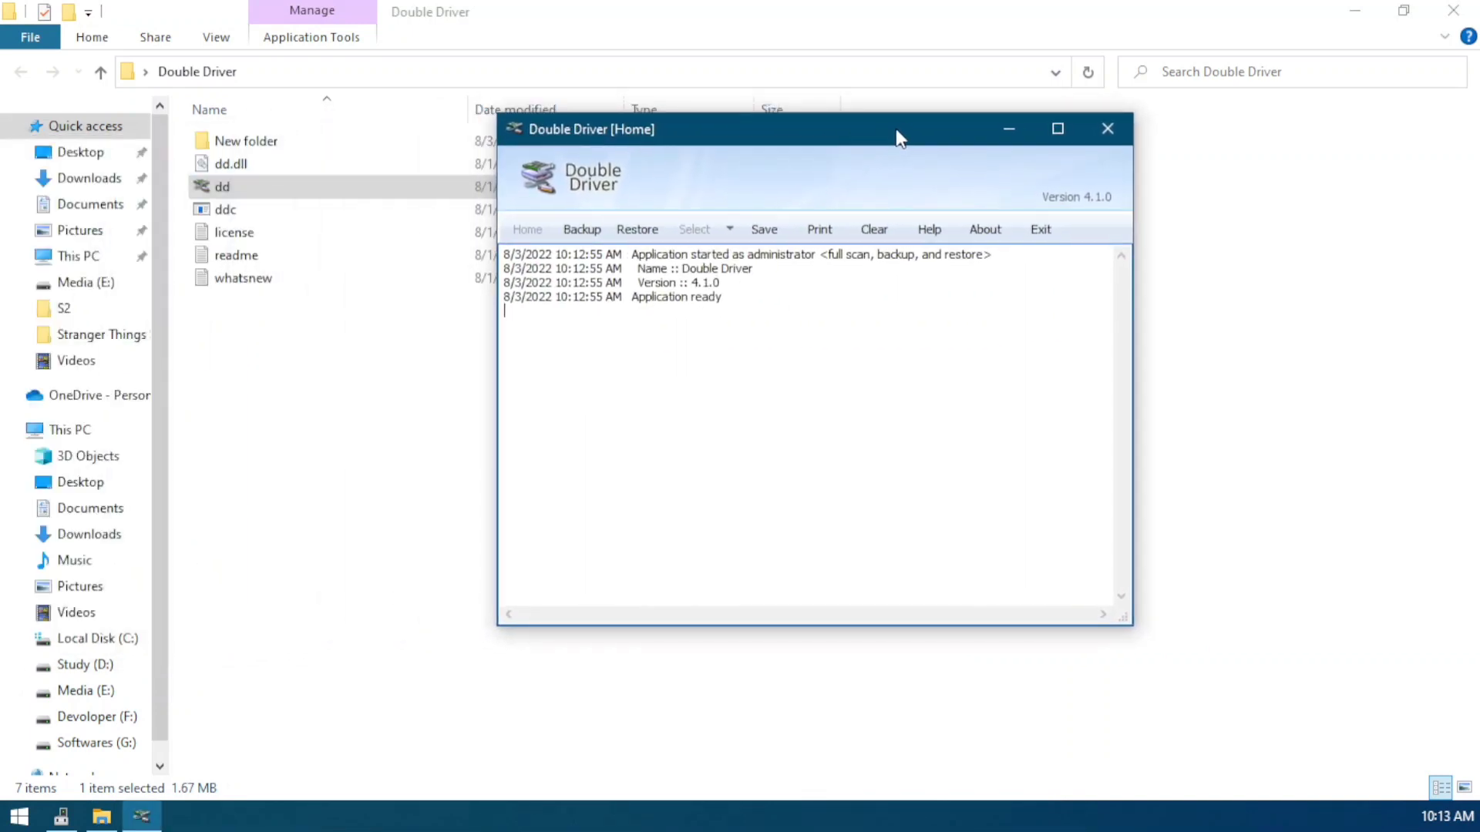
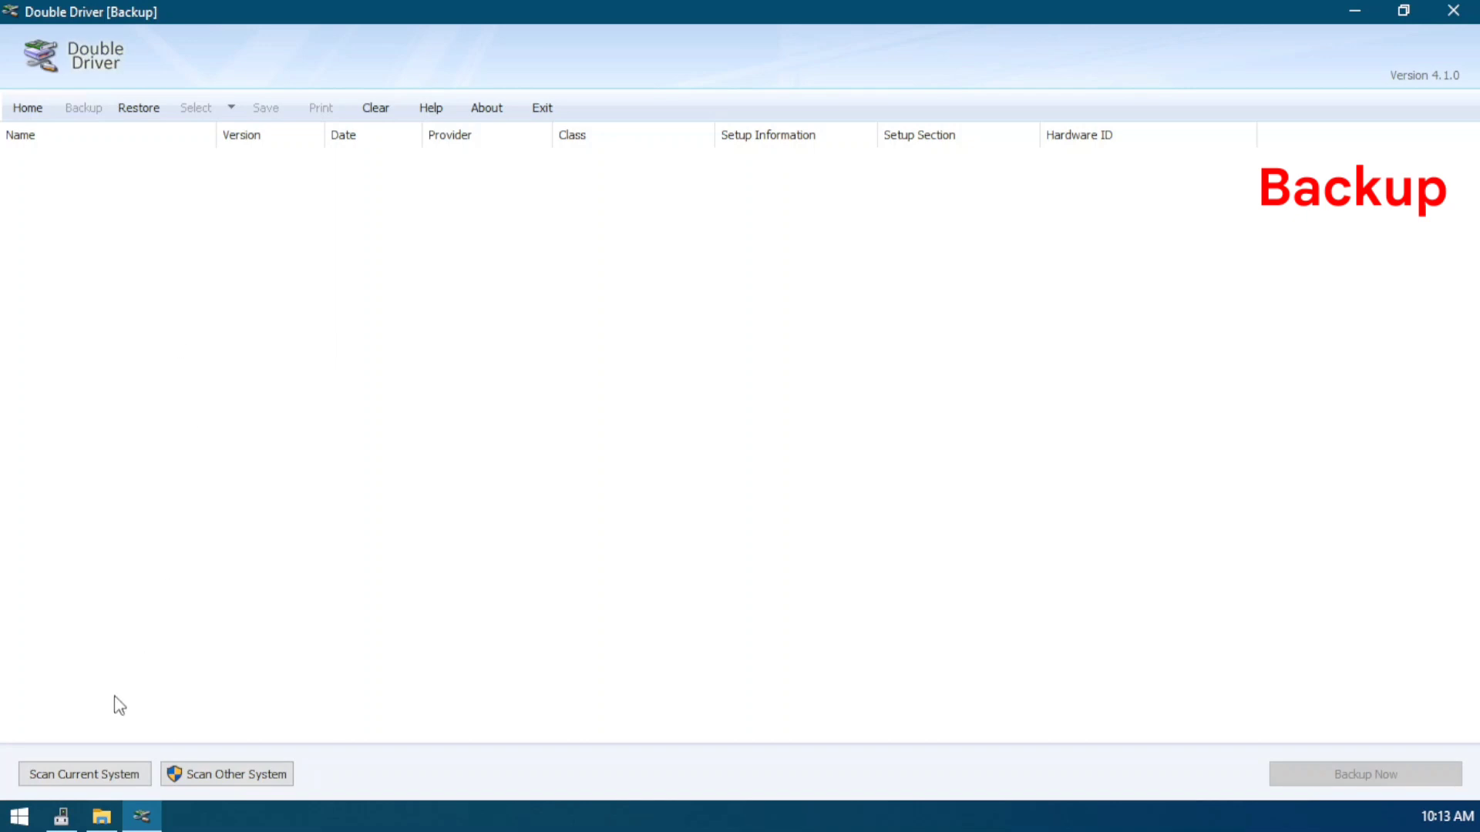
Scan the current system for drivers in Double Driver's backup view and look through the resulting list
click(63, 779)
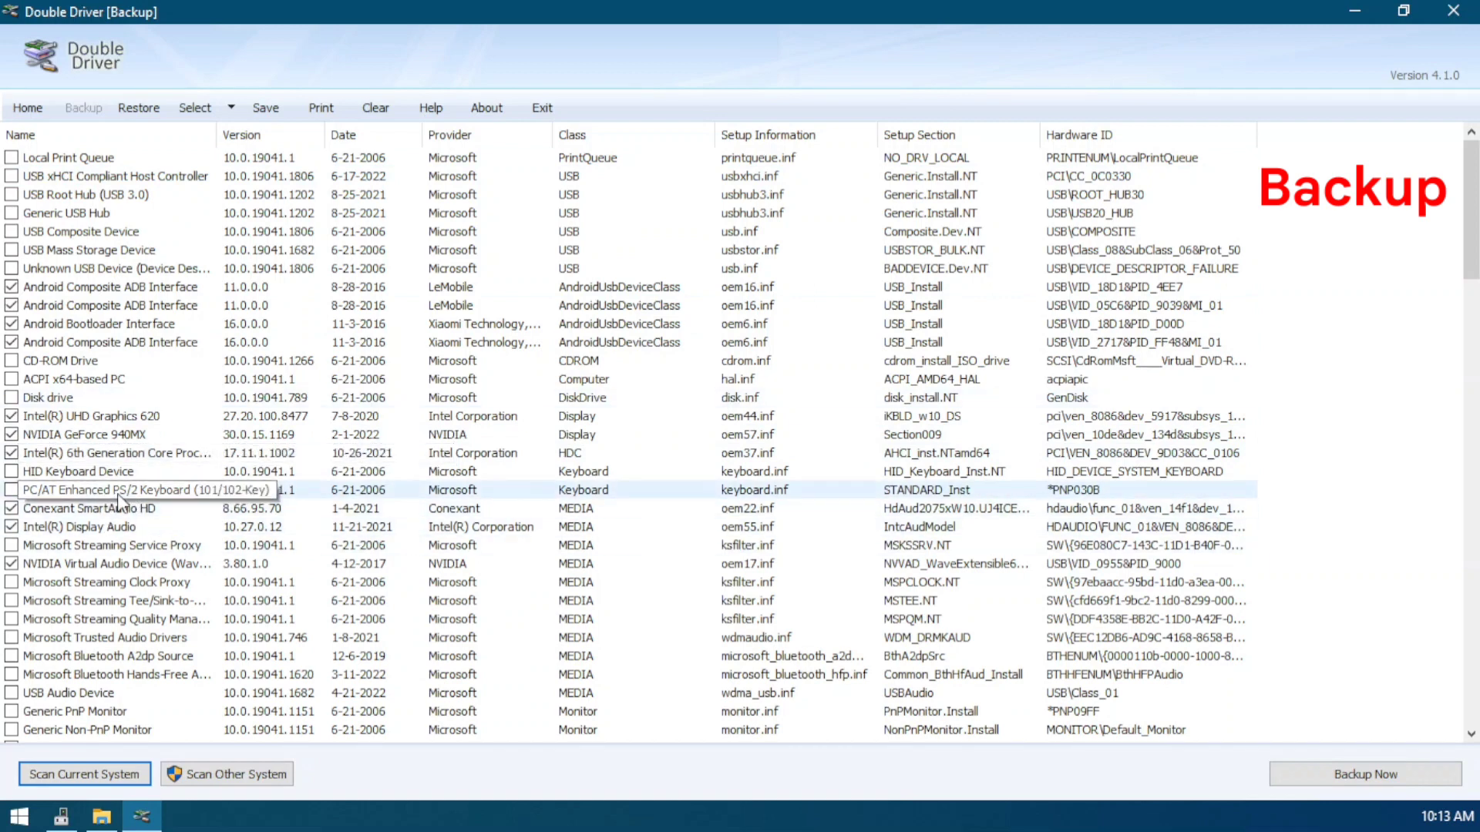
scroll(116, 494, down, 6)
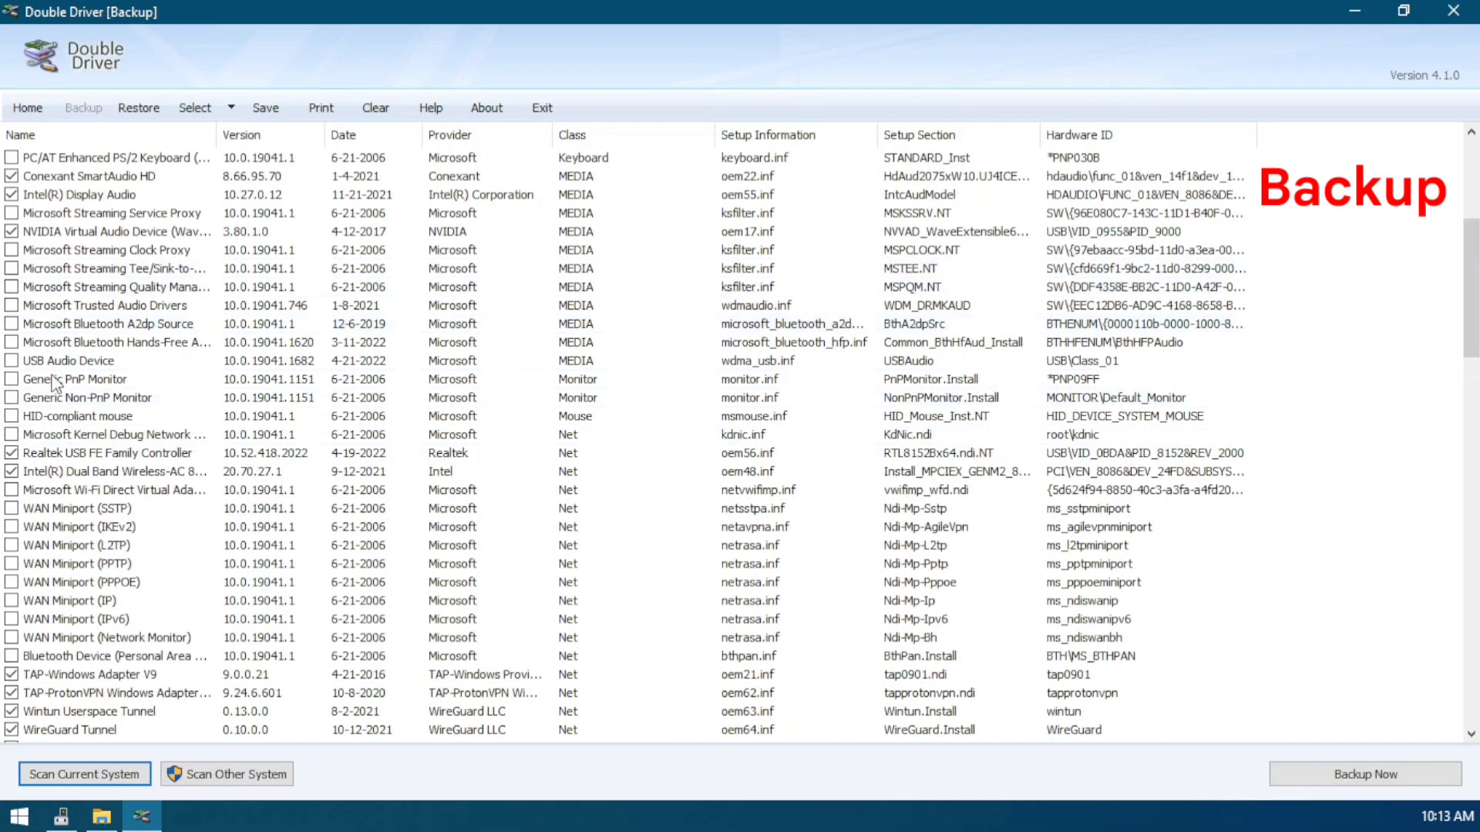
scroll(54, 401, down, 1)
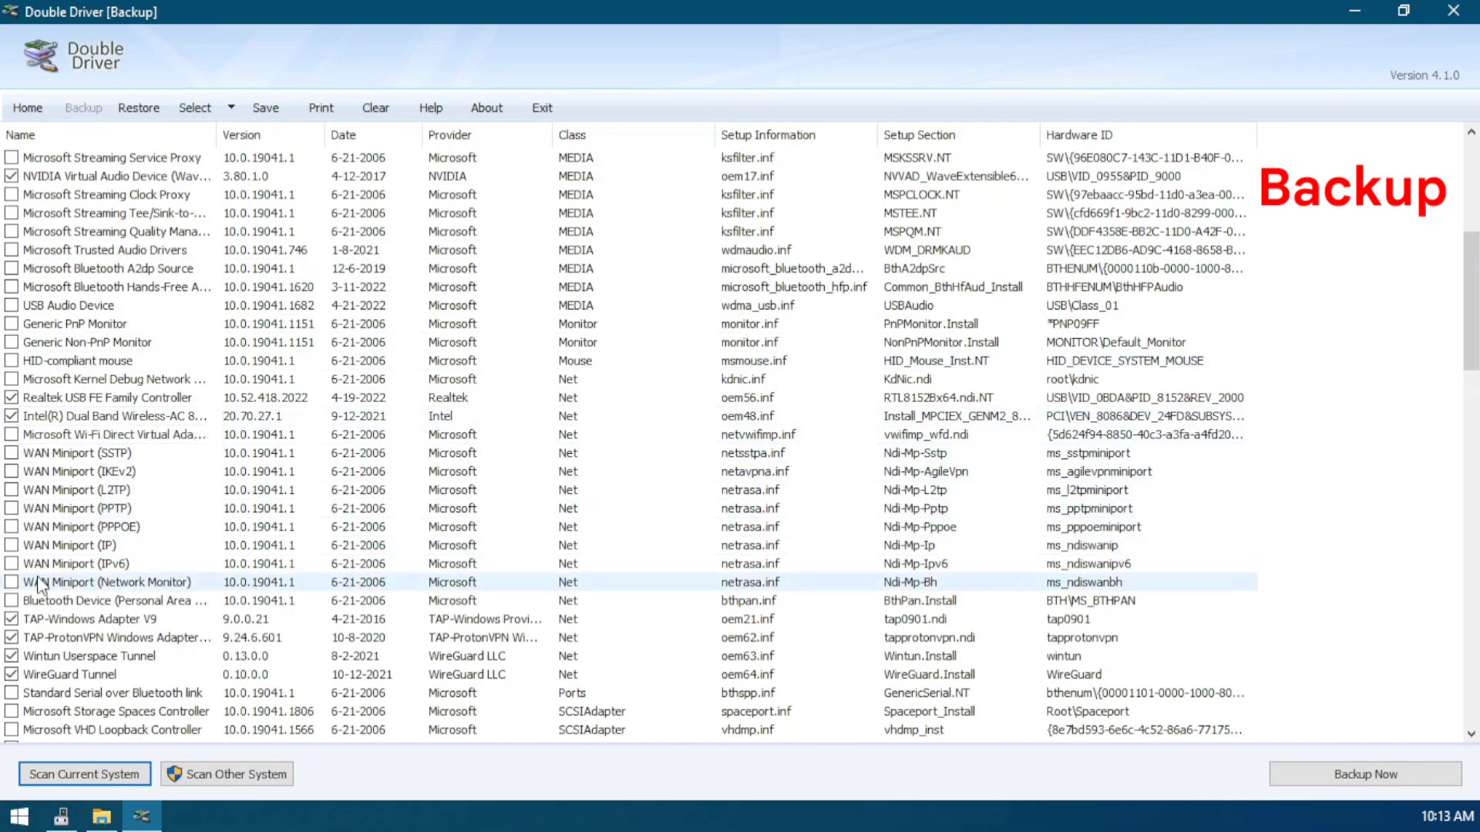
scroll(58, 582, down, 2)
scroll(47, 577, down, 6)
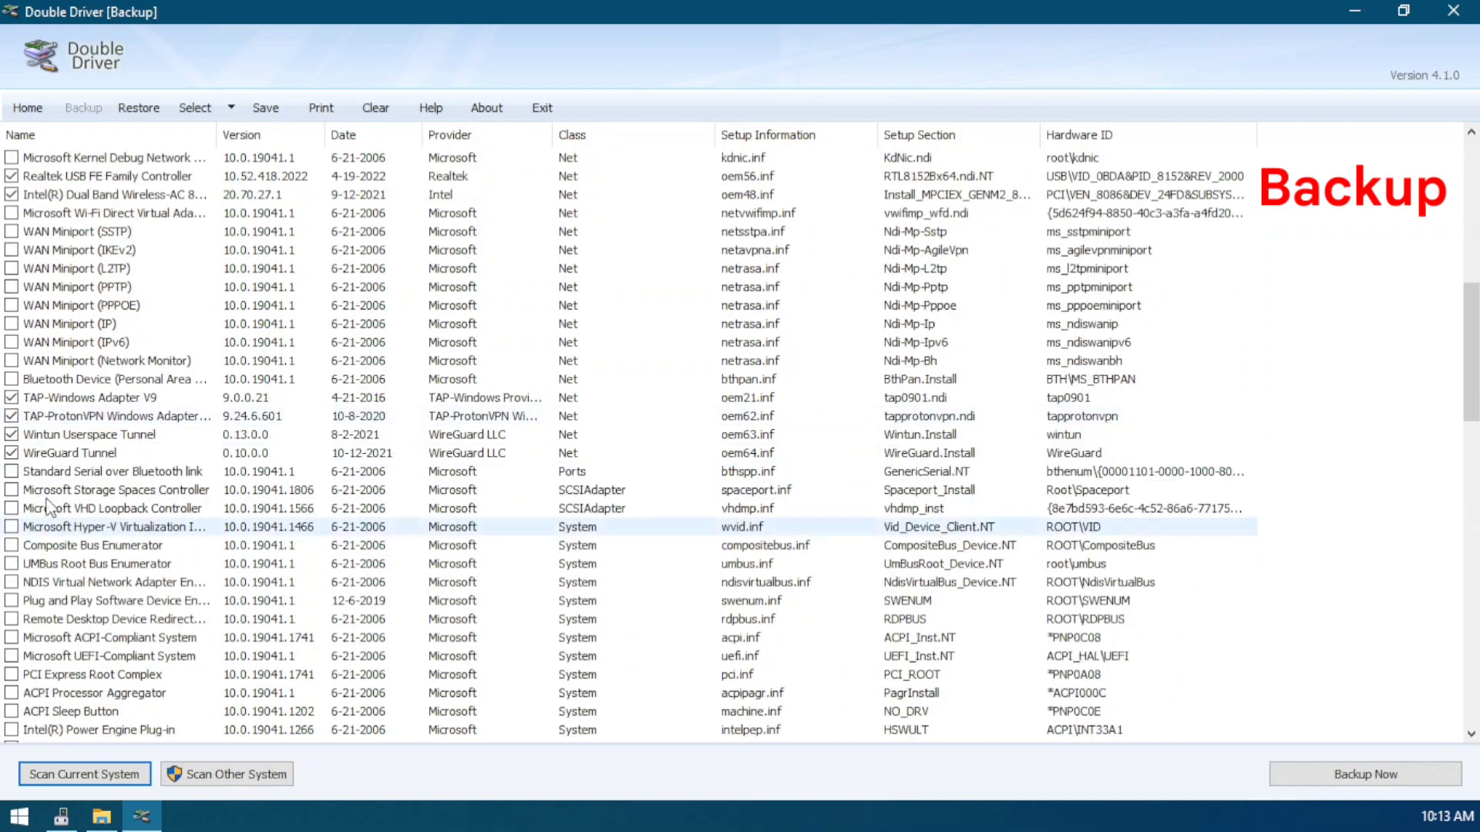
scroll(47, 578, down, 14)
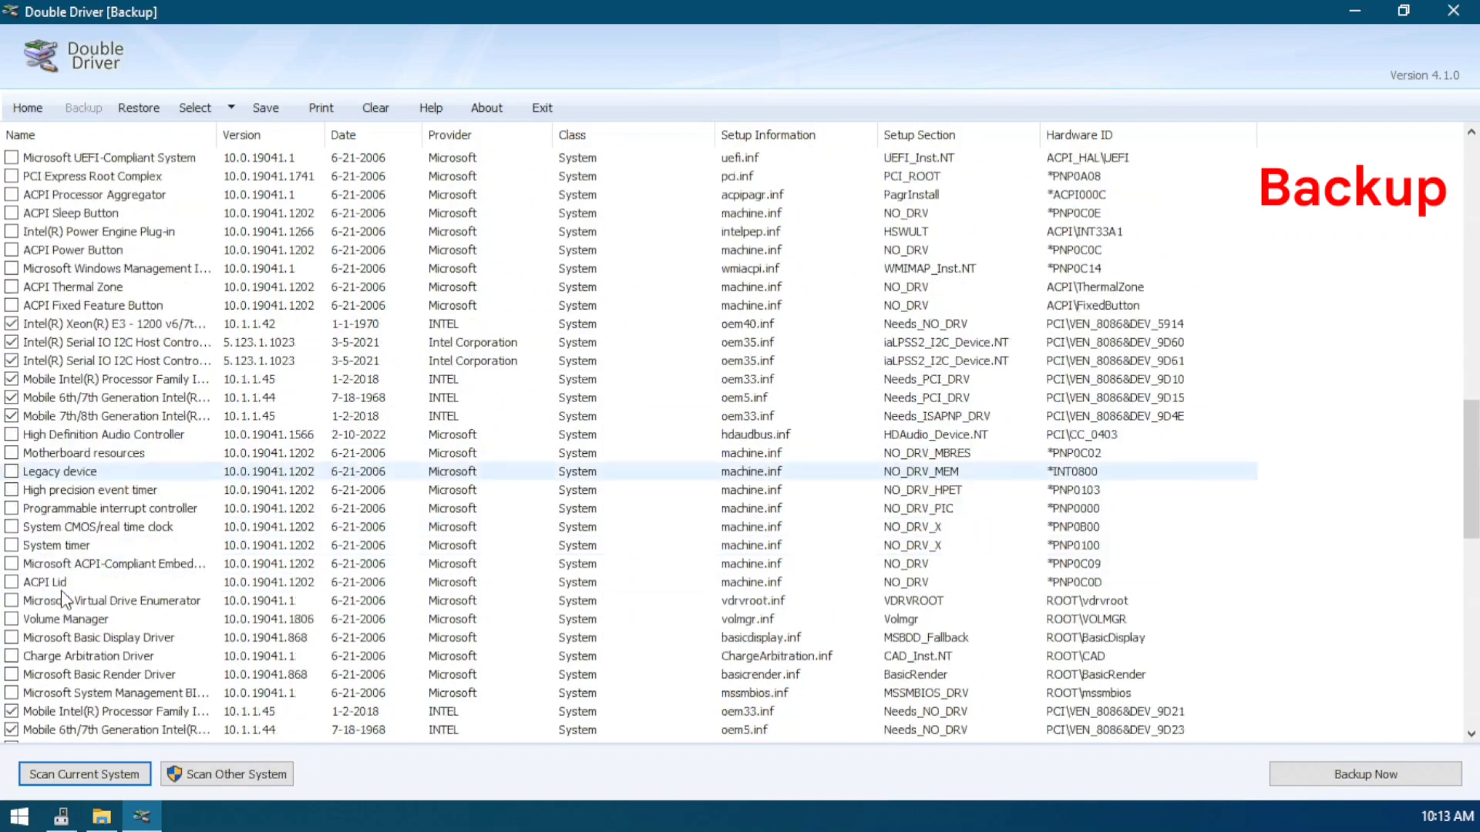
scroll(85, 604, down, 3)
scroll(85, 603, up, 20)
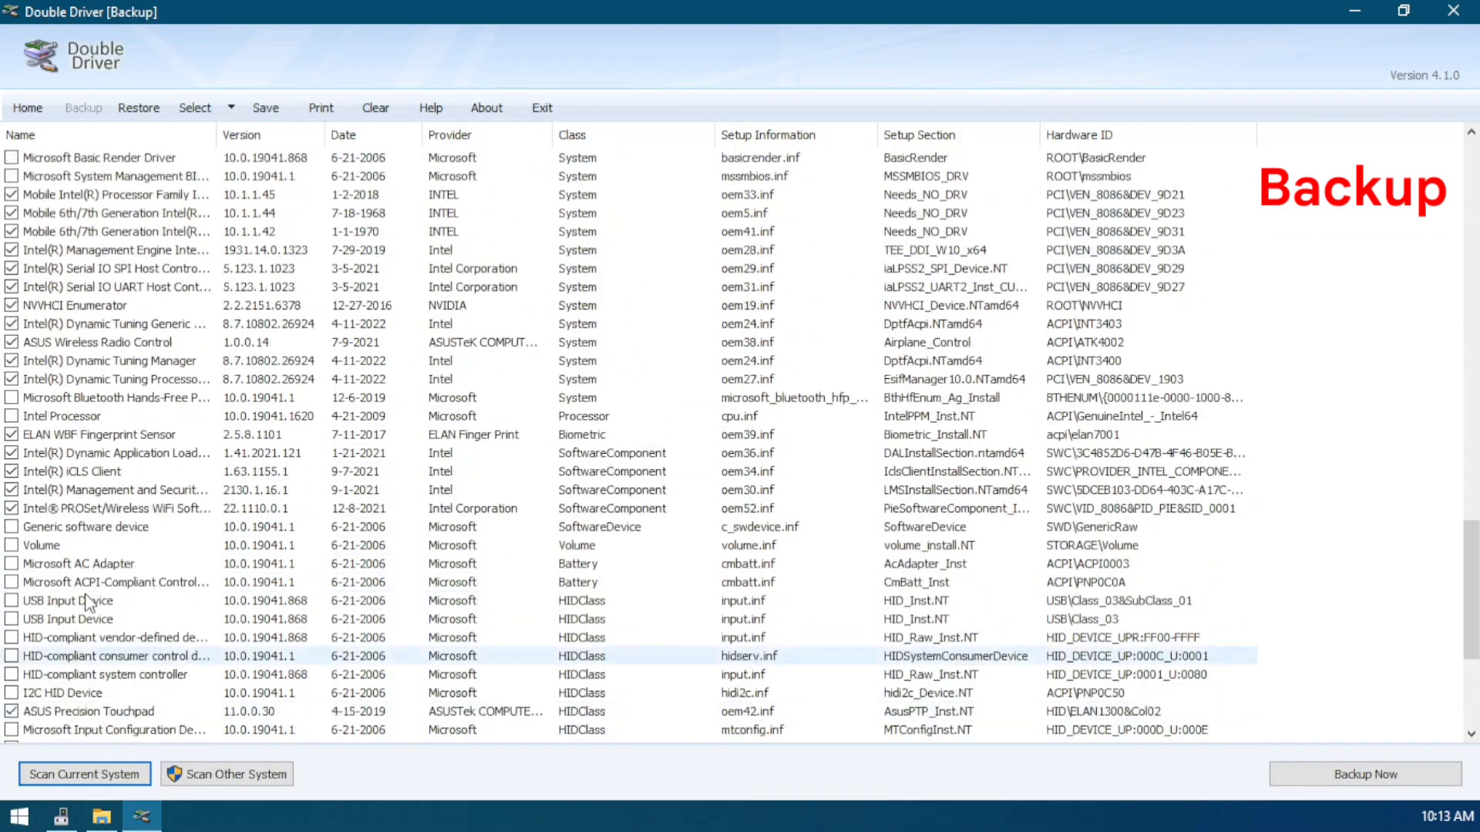
scroll(85, 592, up, 10)
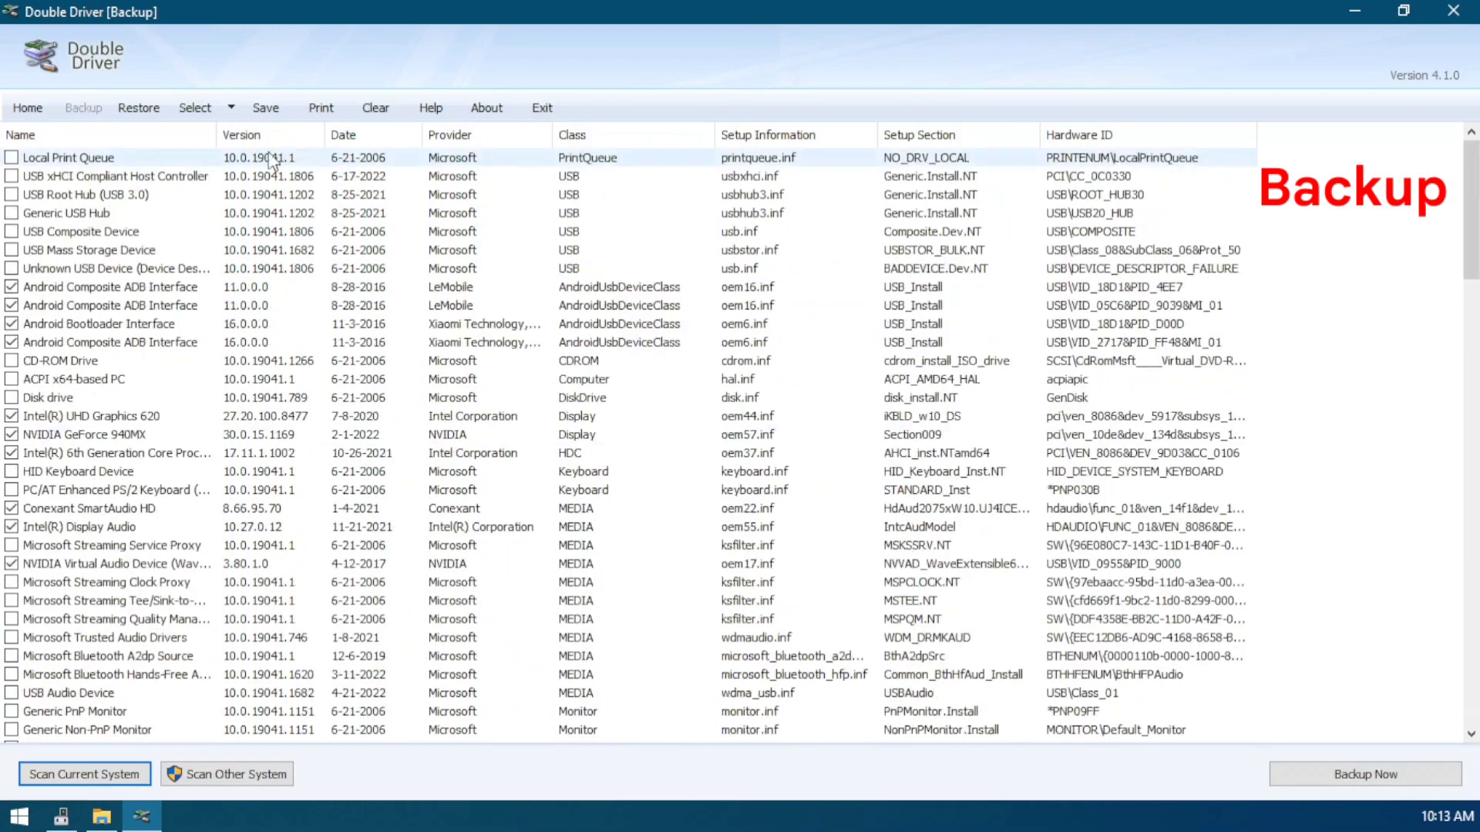
Try selecting all listed drivers and return to the default Non Microsoft selection
click(231, 108)
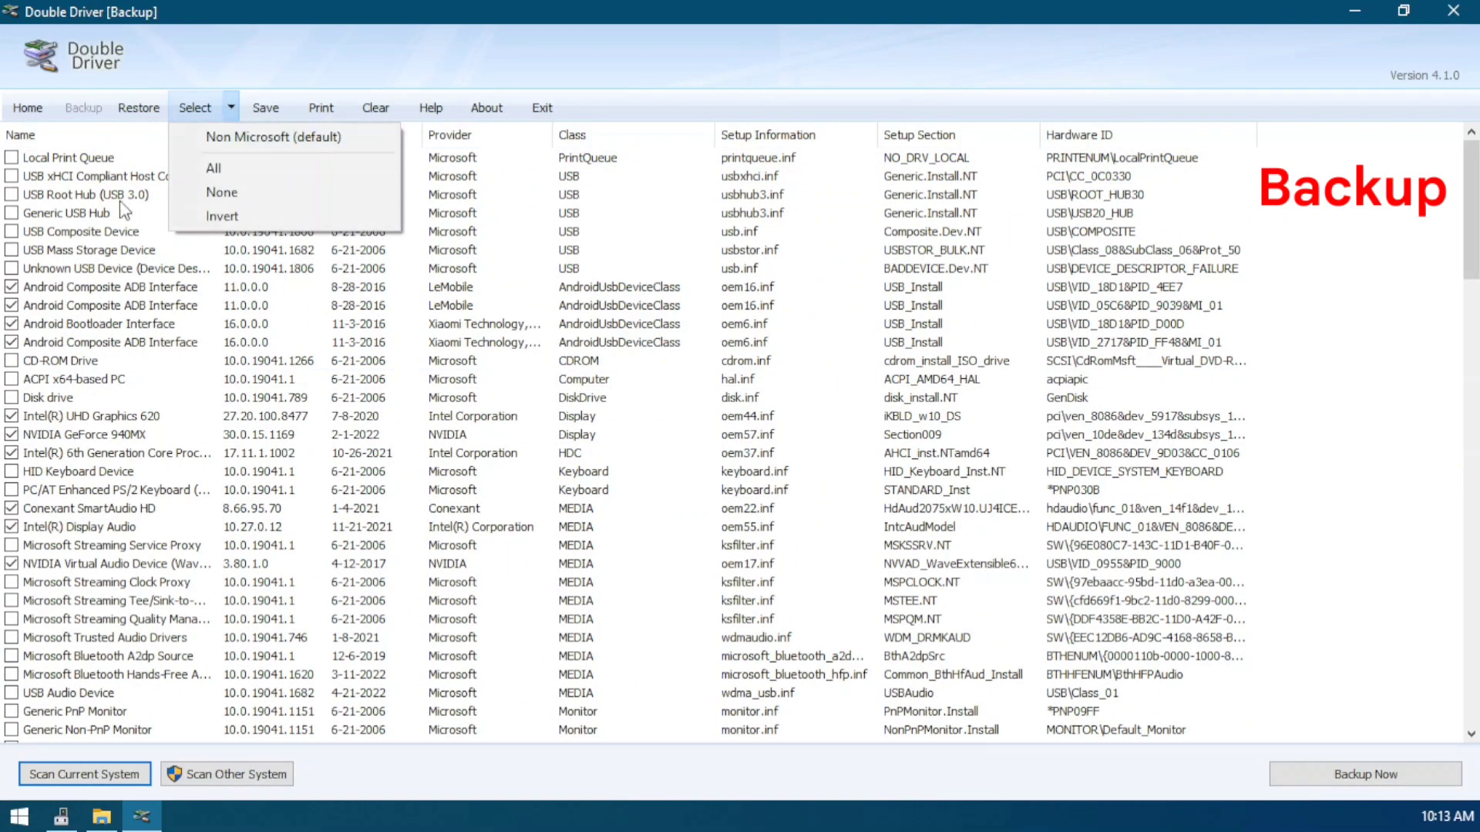
click(224, 171)
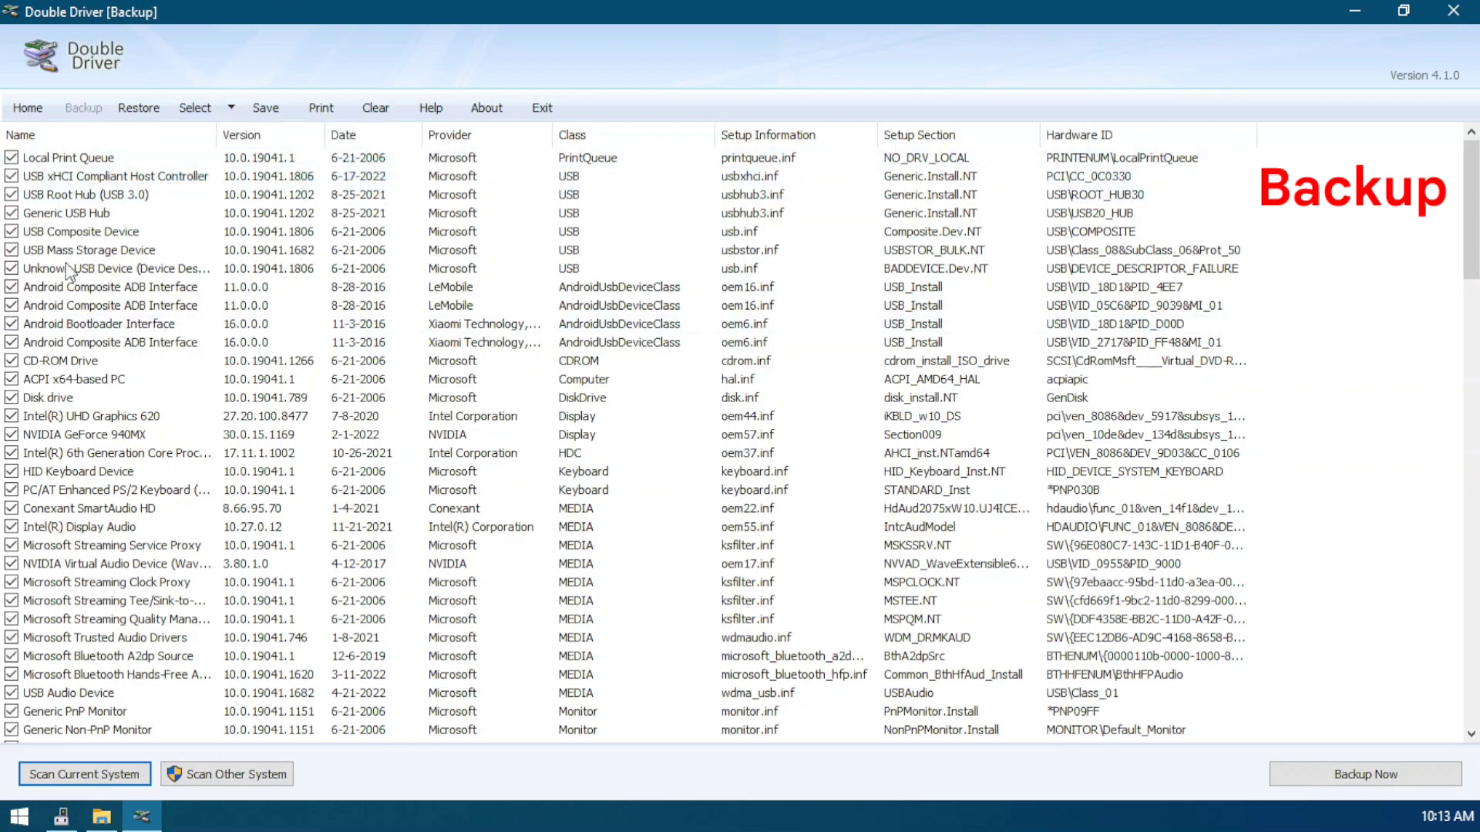
click(214, 111)
click(231, 108)
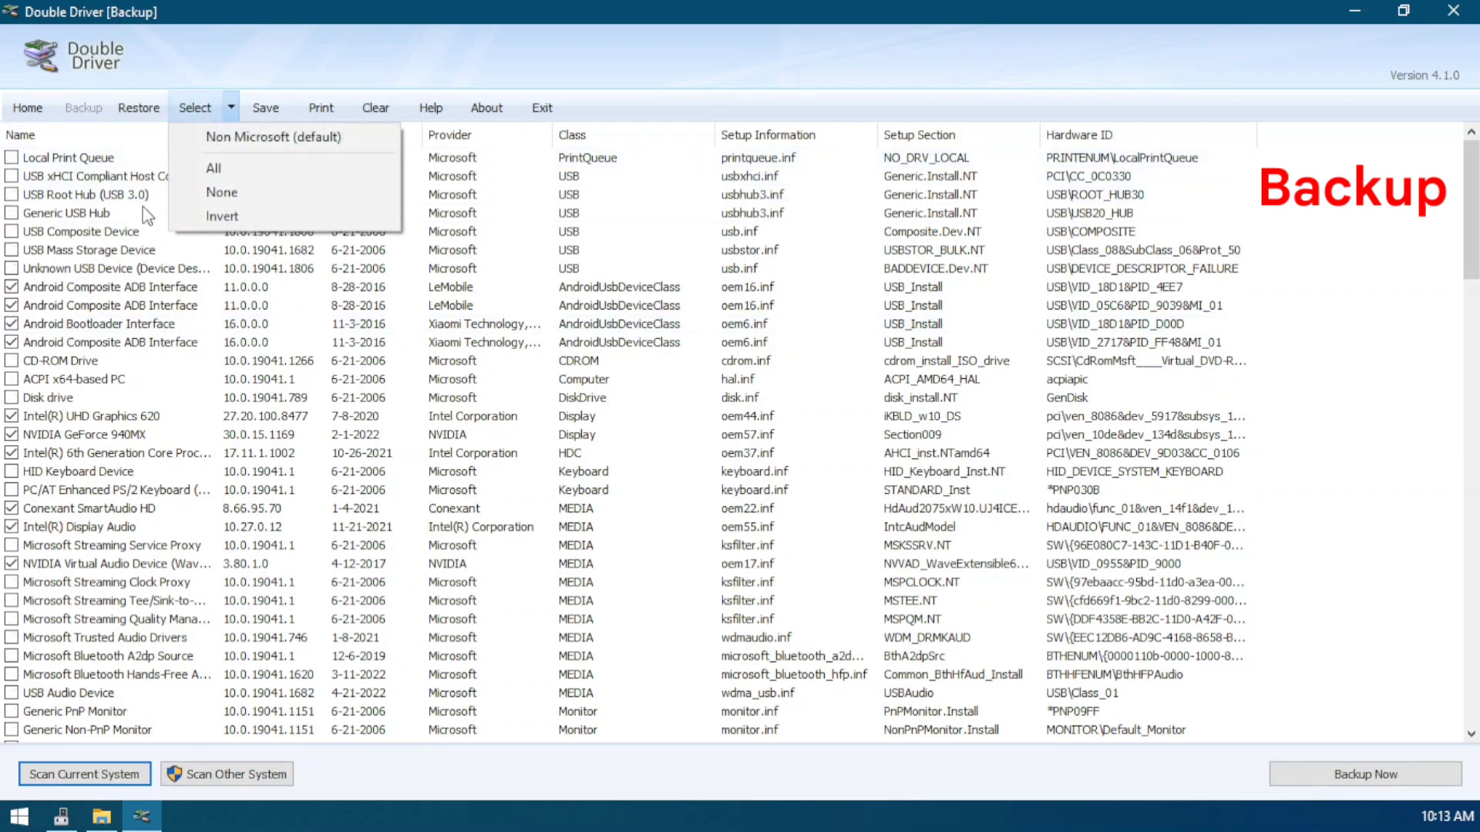
click(263, 141)
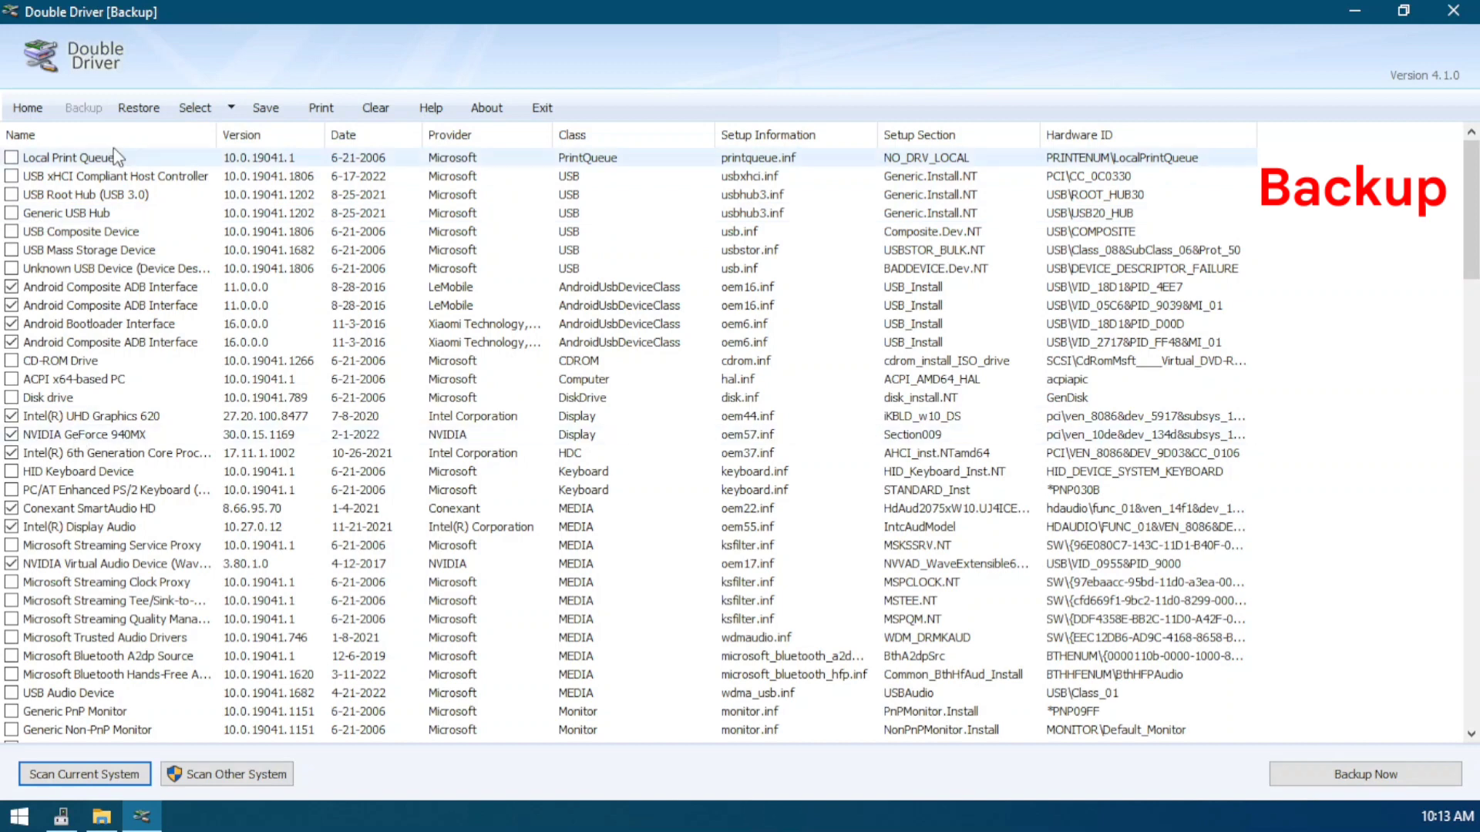
click(231, 108)
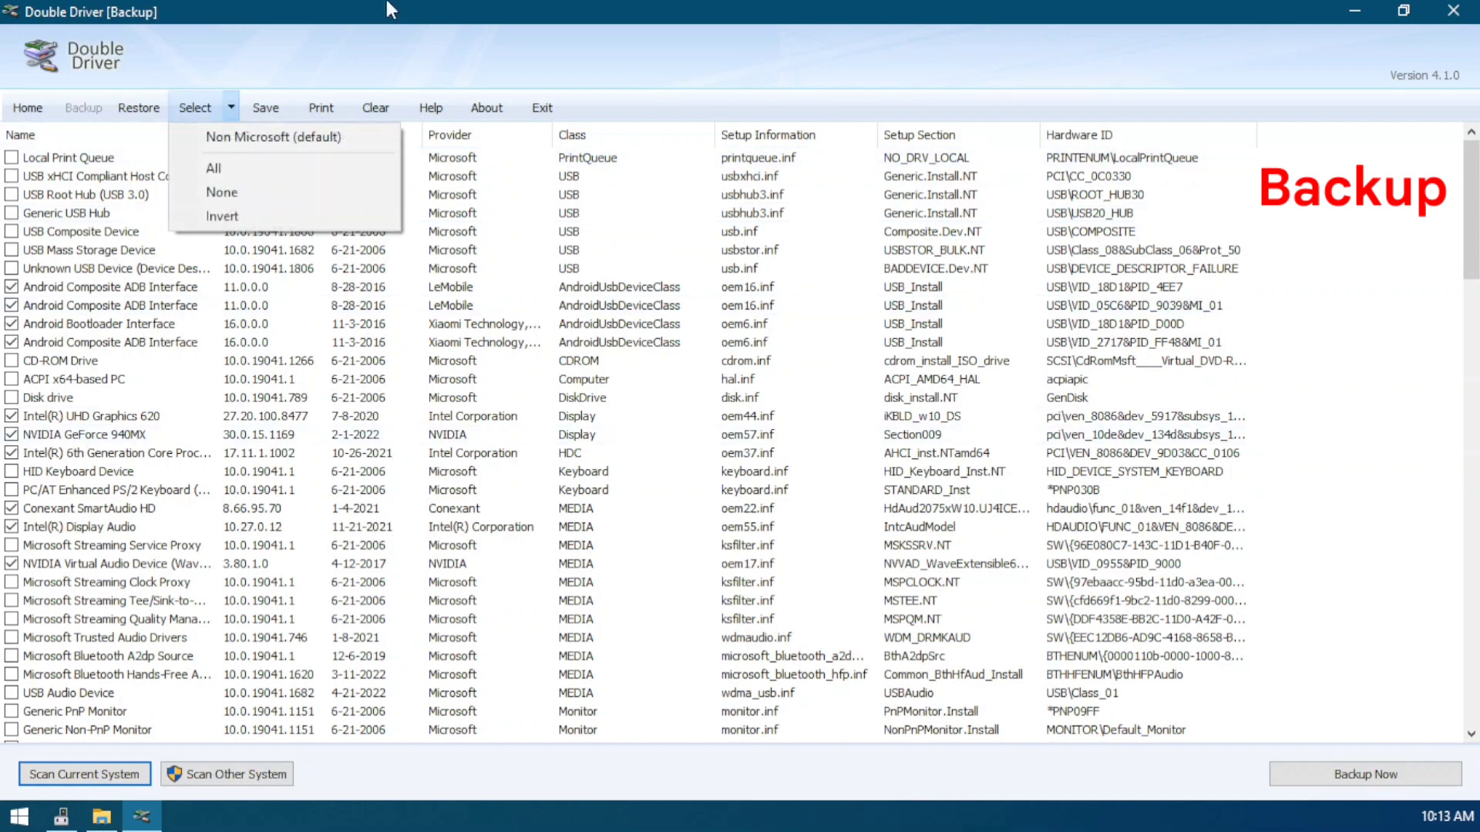
click(344, 99)
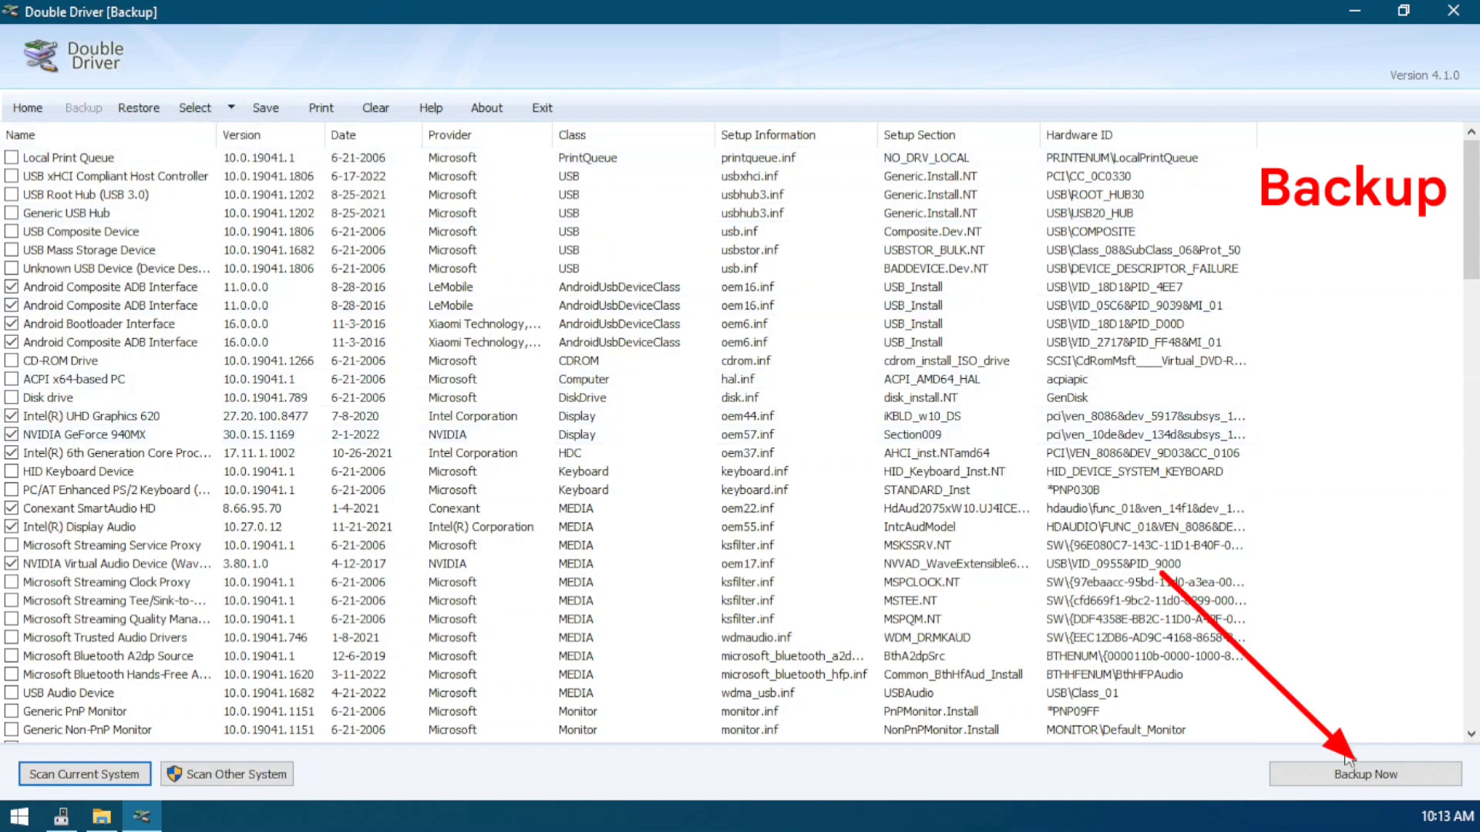
Back up the selected drivers as a structured folder into New folder inside the desktop's Double Driver folder
click(1331, 777)
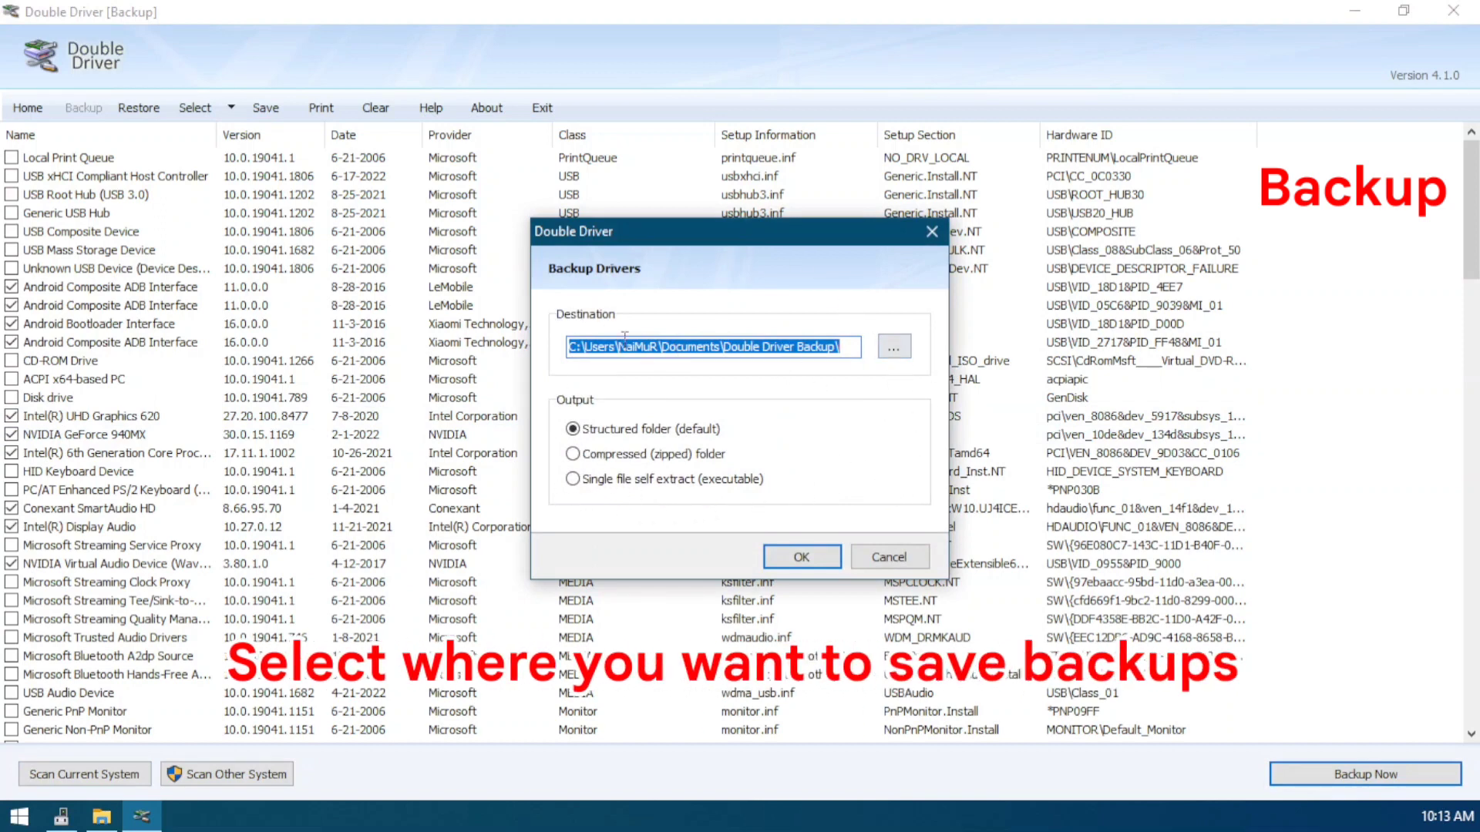
click(894, 347)
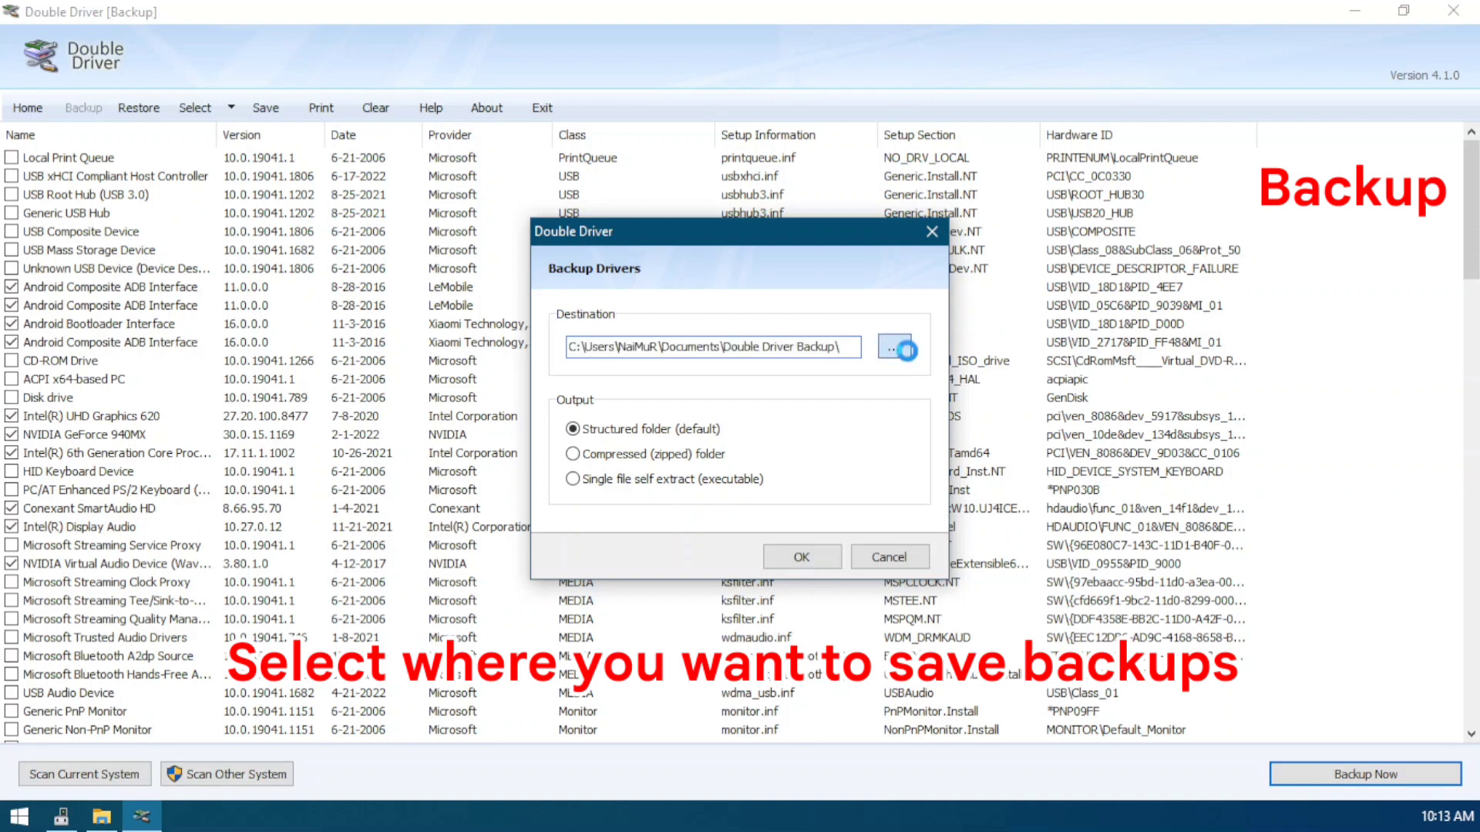
scroll(742, 430, down, 1)
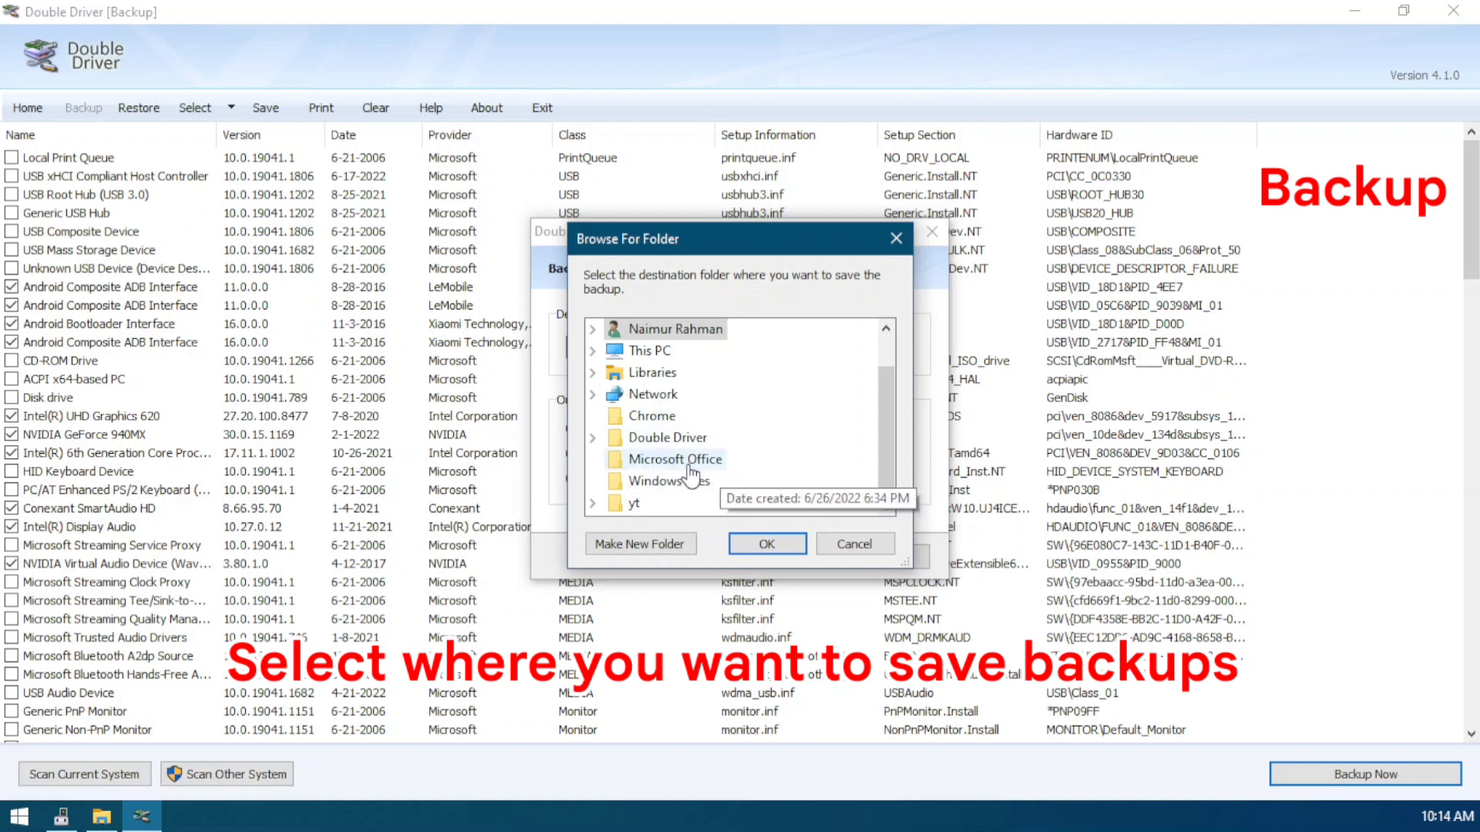
click(665, 437)
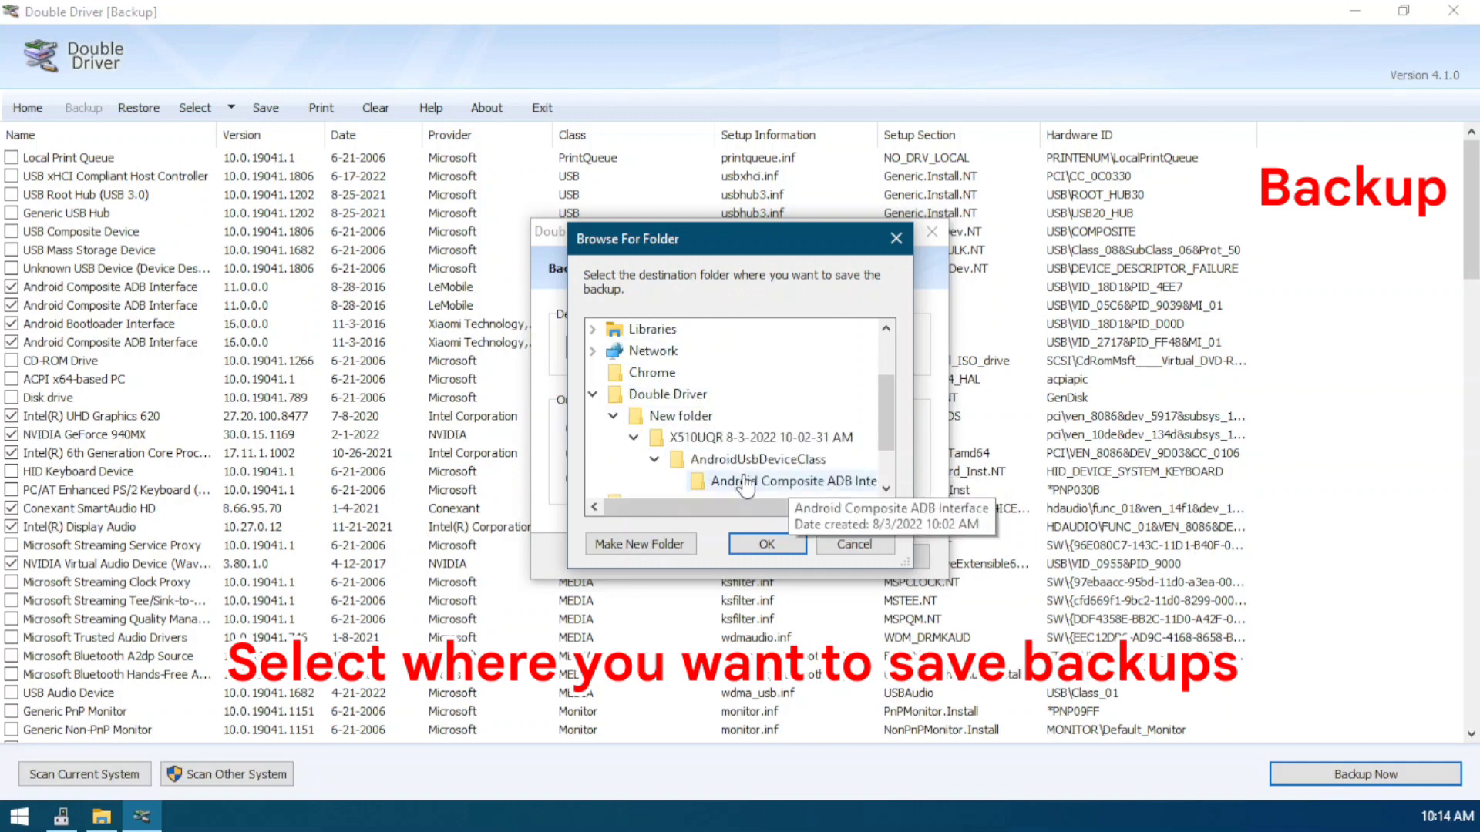
click(661, 416)
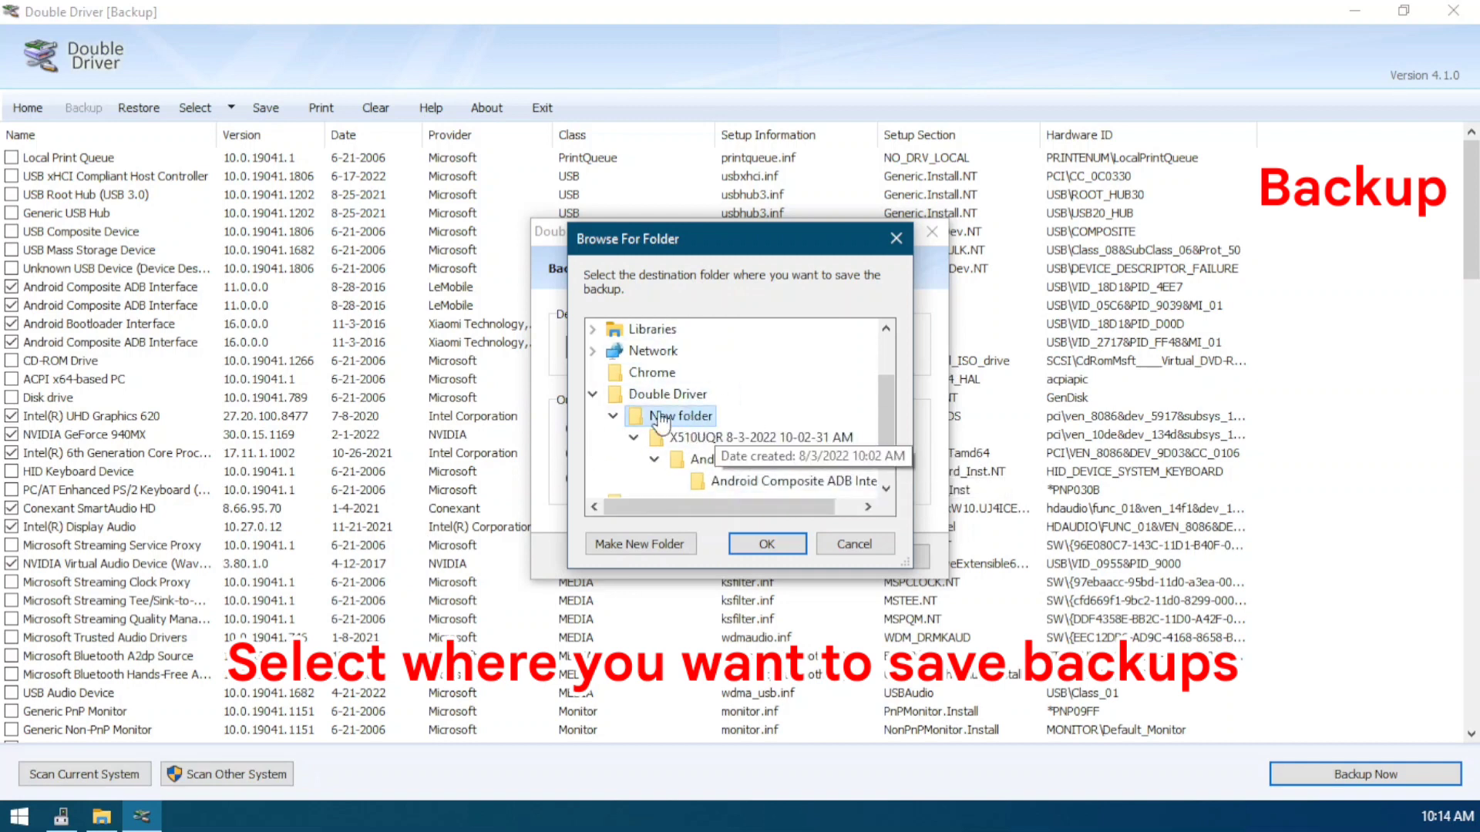
click(767, 544)
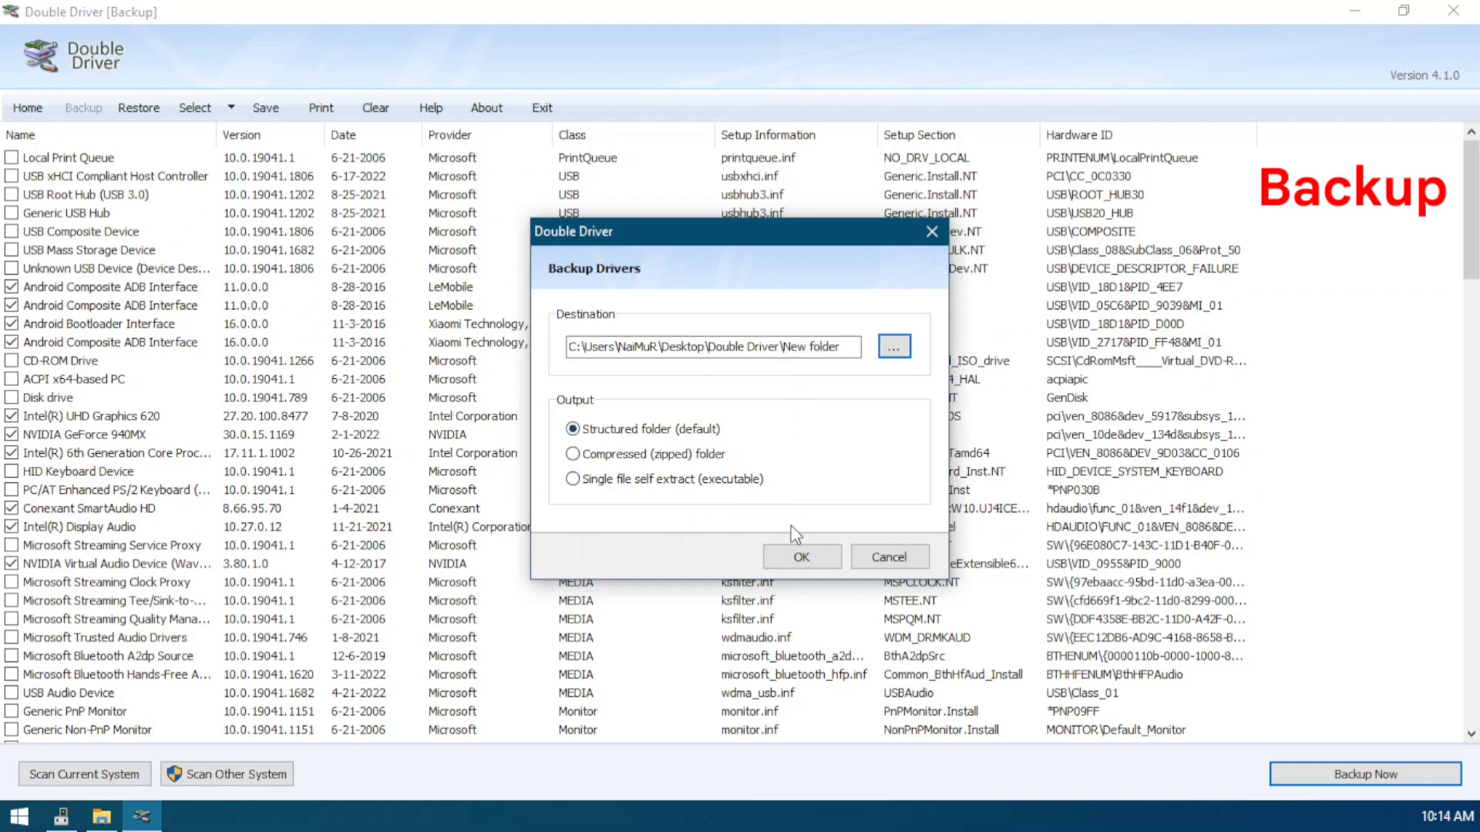
click(798, 558)
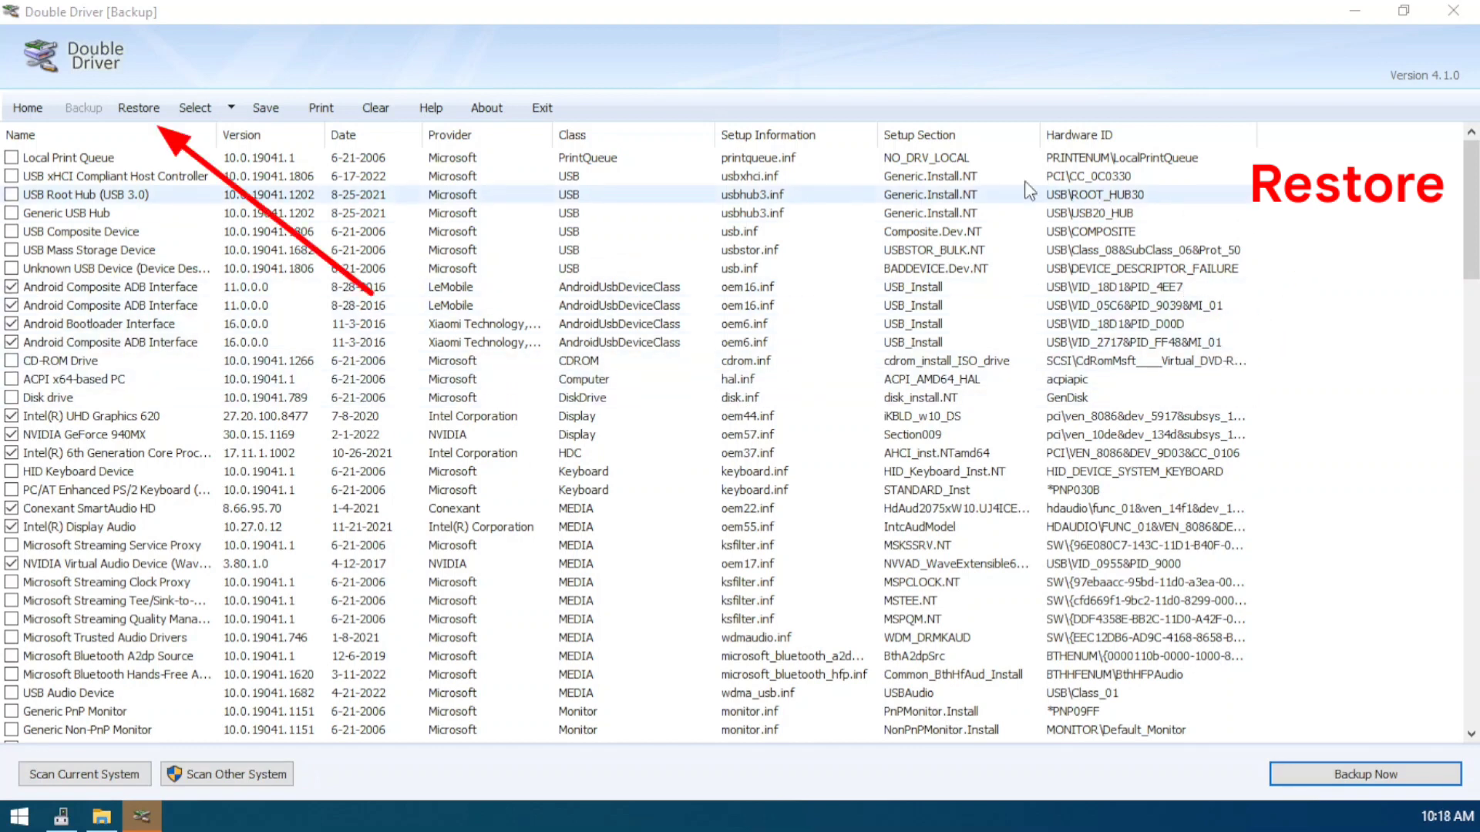
Load the driver backup for restoring from another location, New folder inside the desktop's Double Driver folder
click(135, 110)
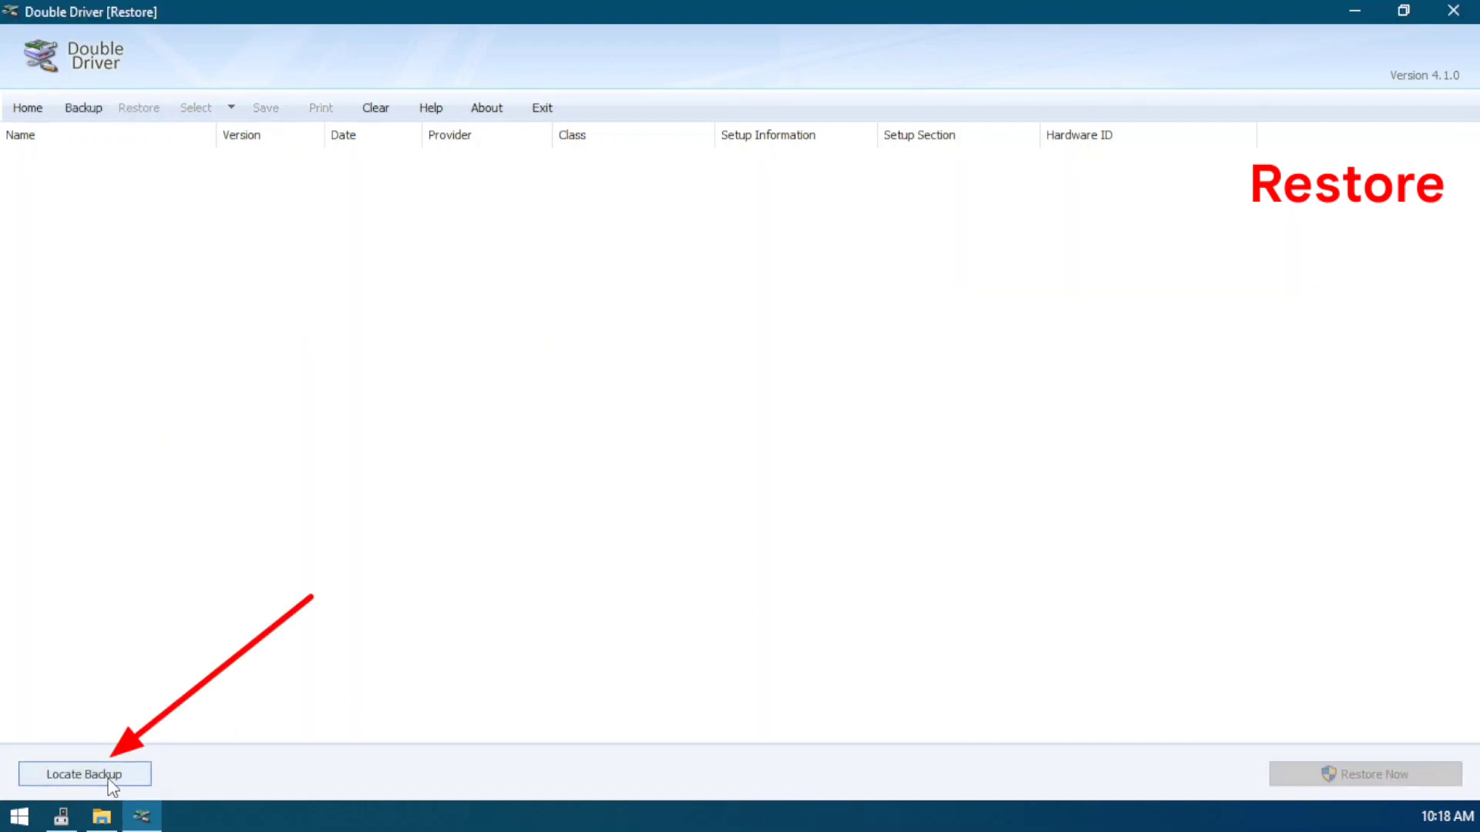
click(83, 774)
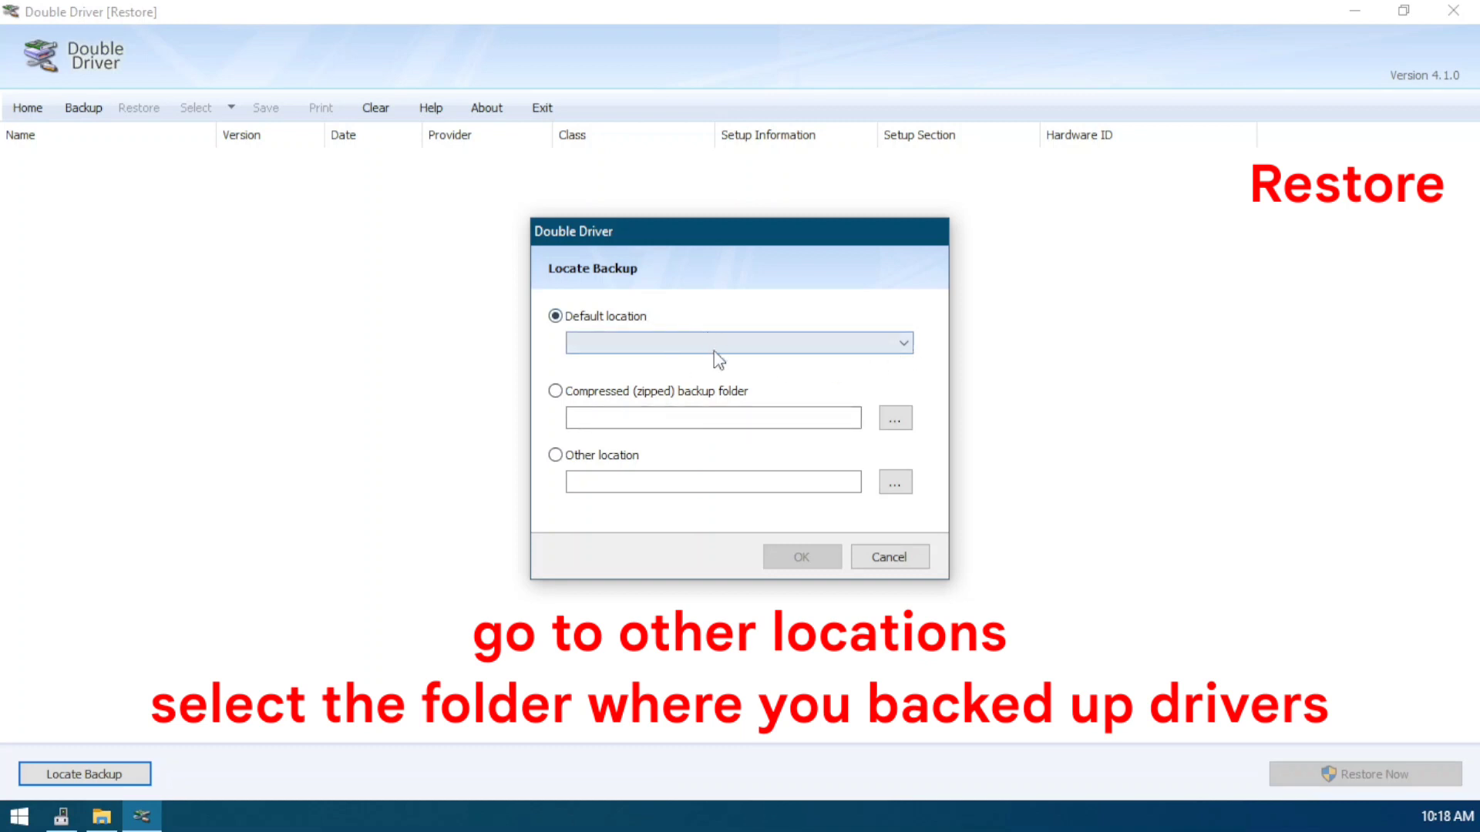
click(556, 456)
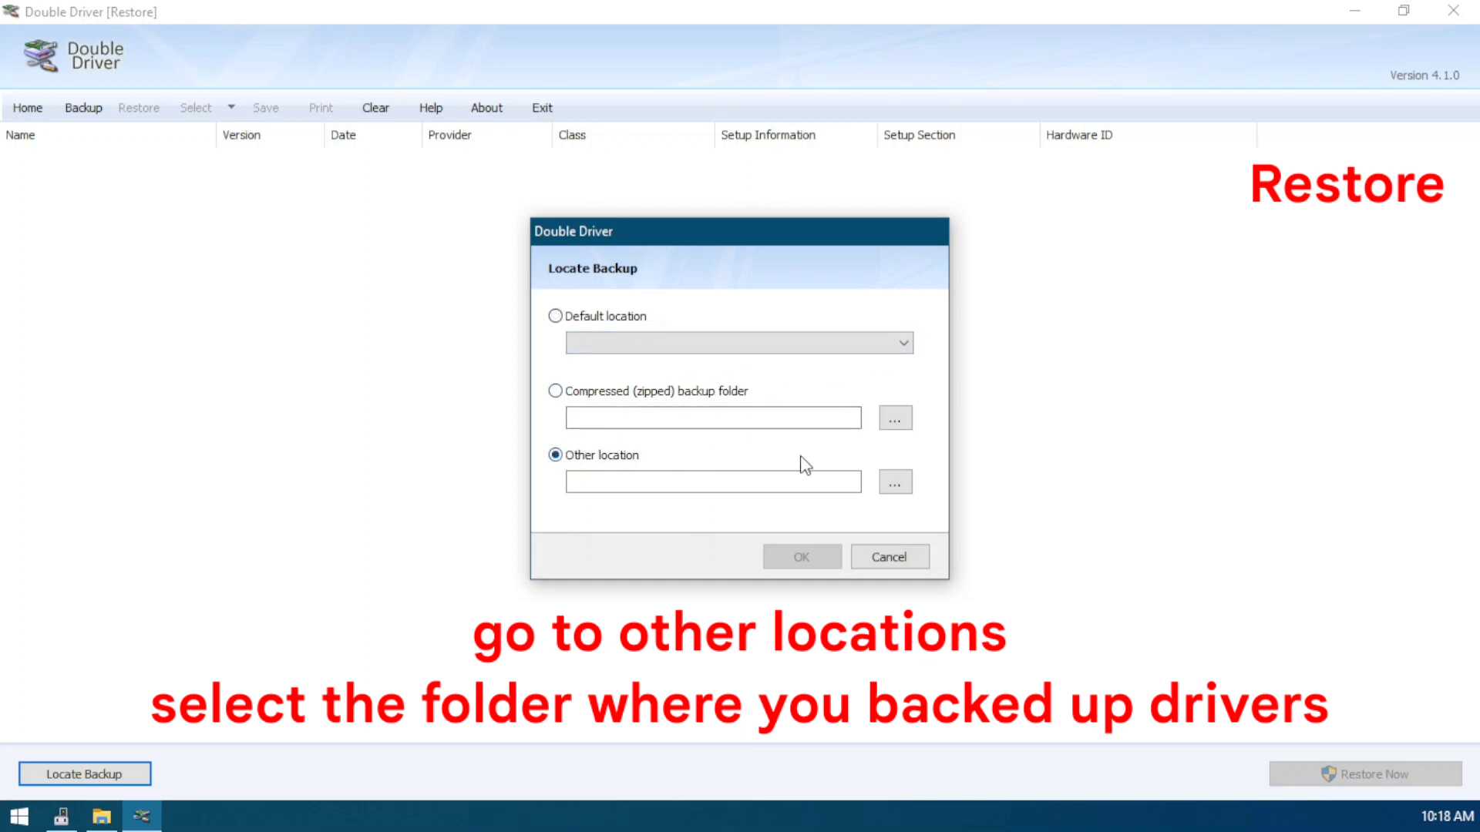
click(895, 483)
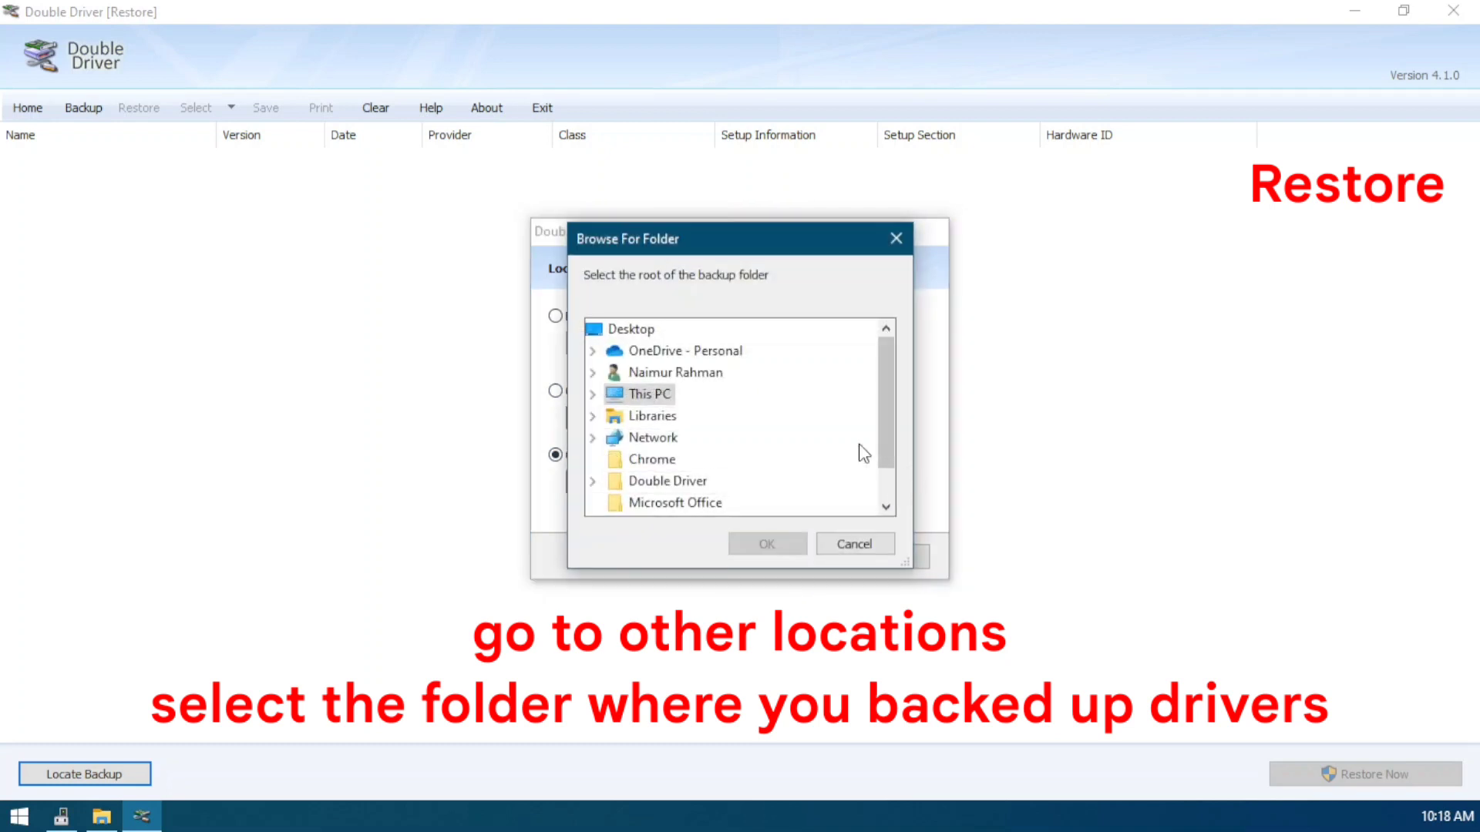
drag(891, 424, 888, 446)
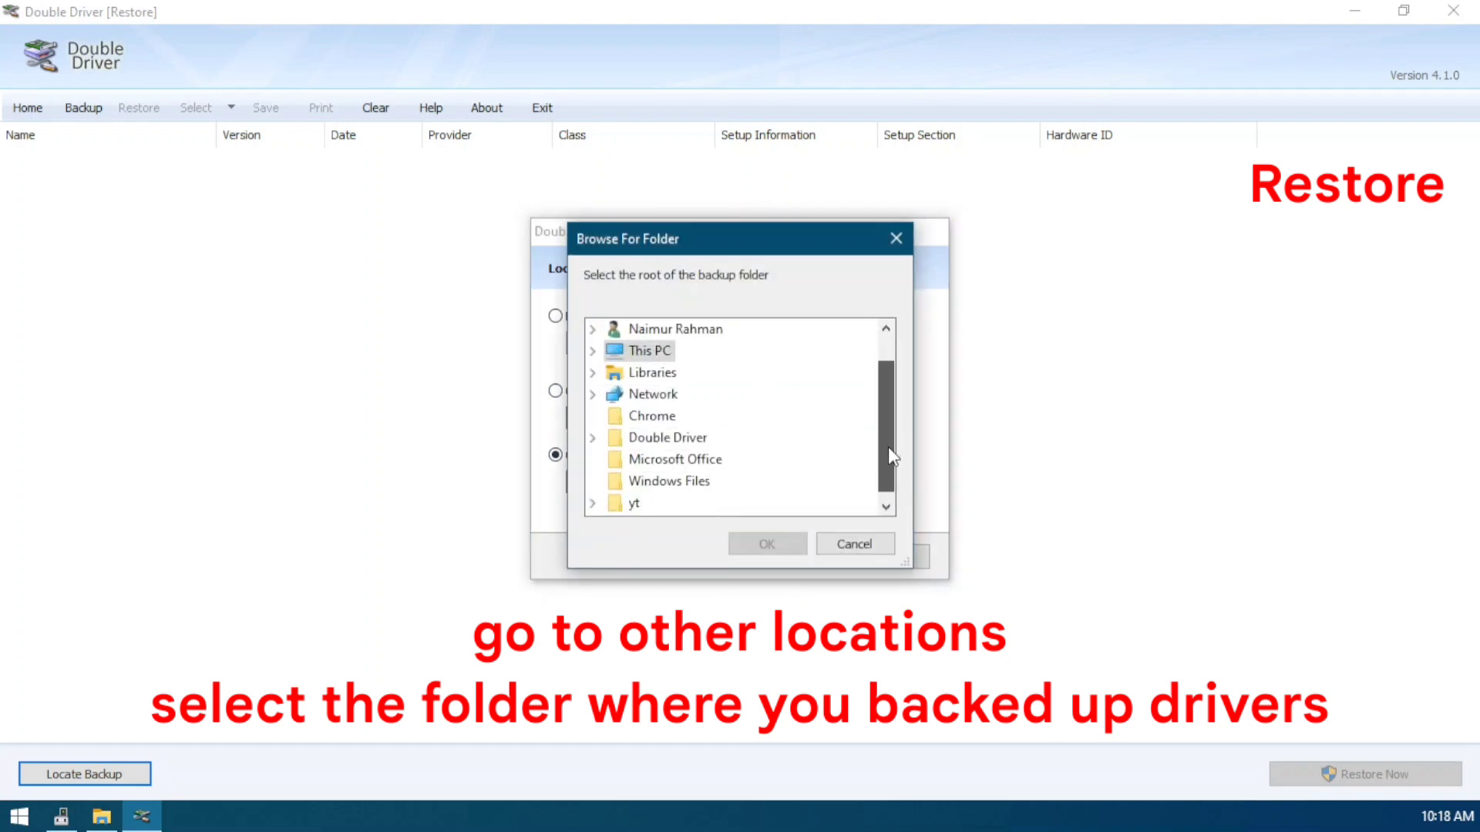
click(593, 438)
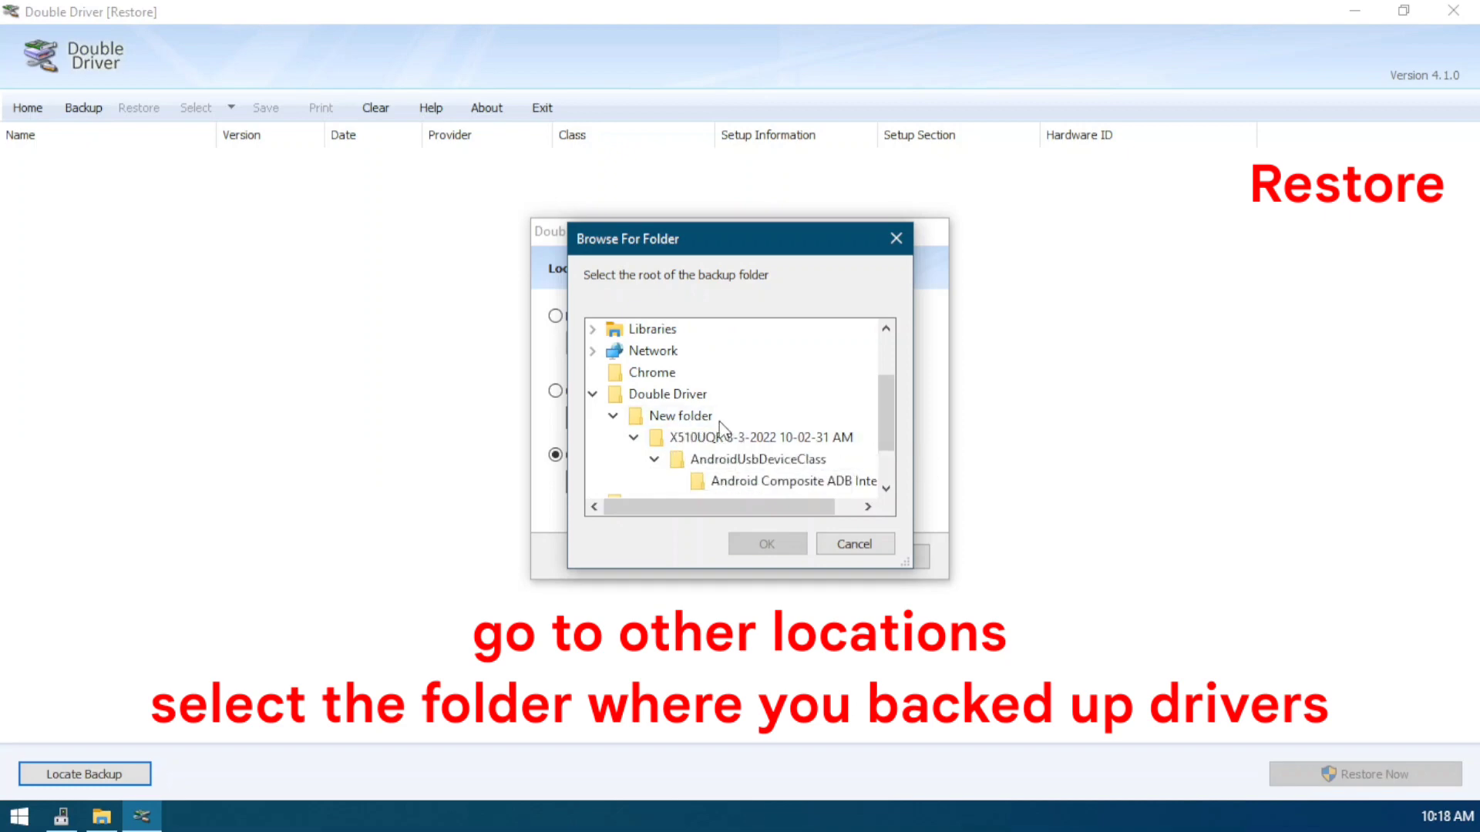
click(680, 416)
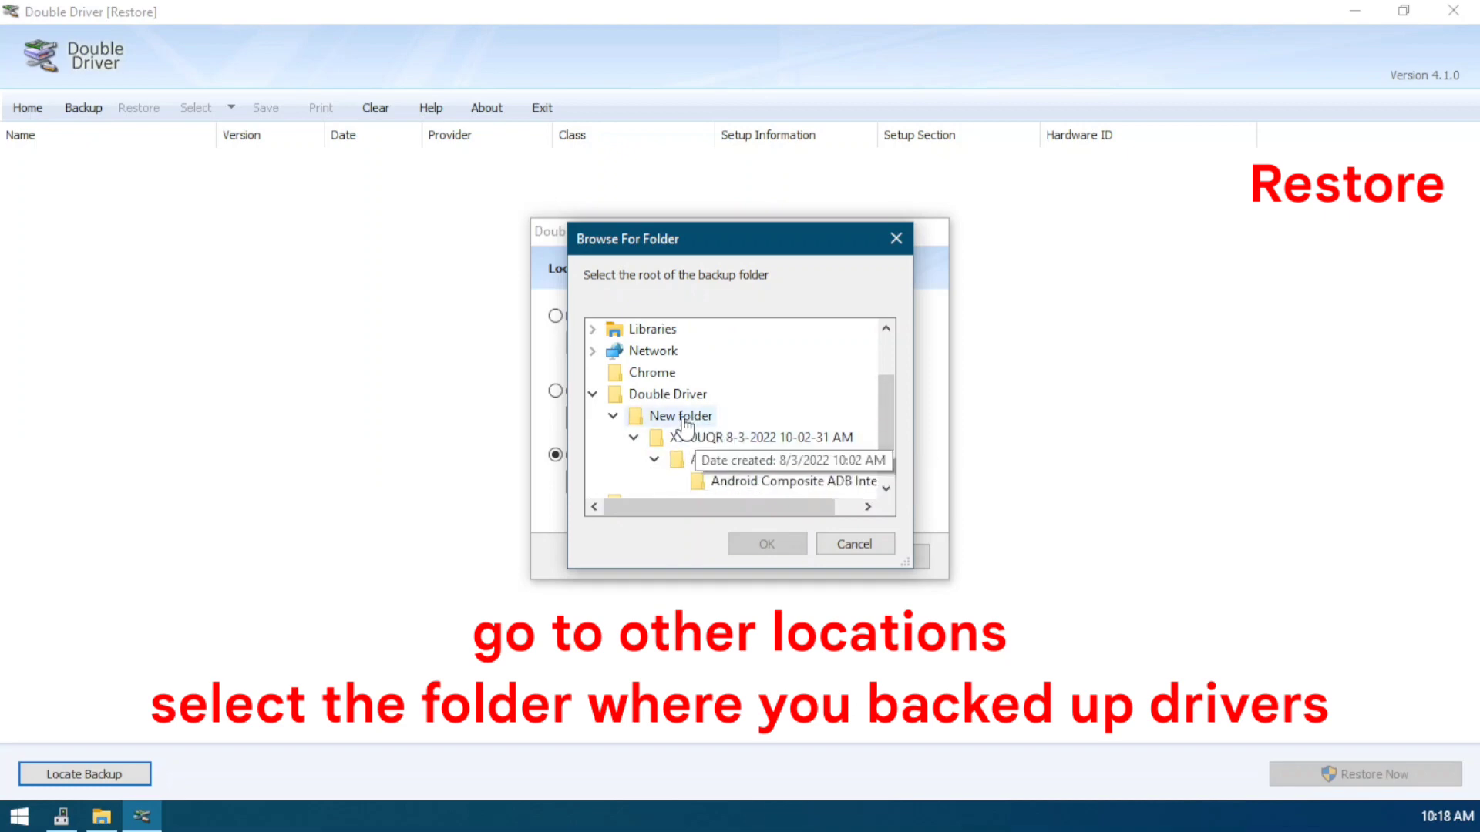
click(762, 544)
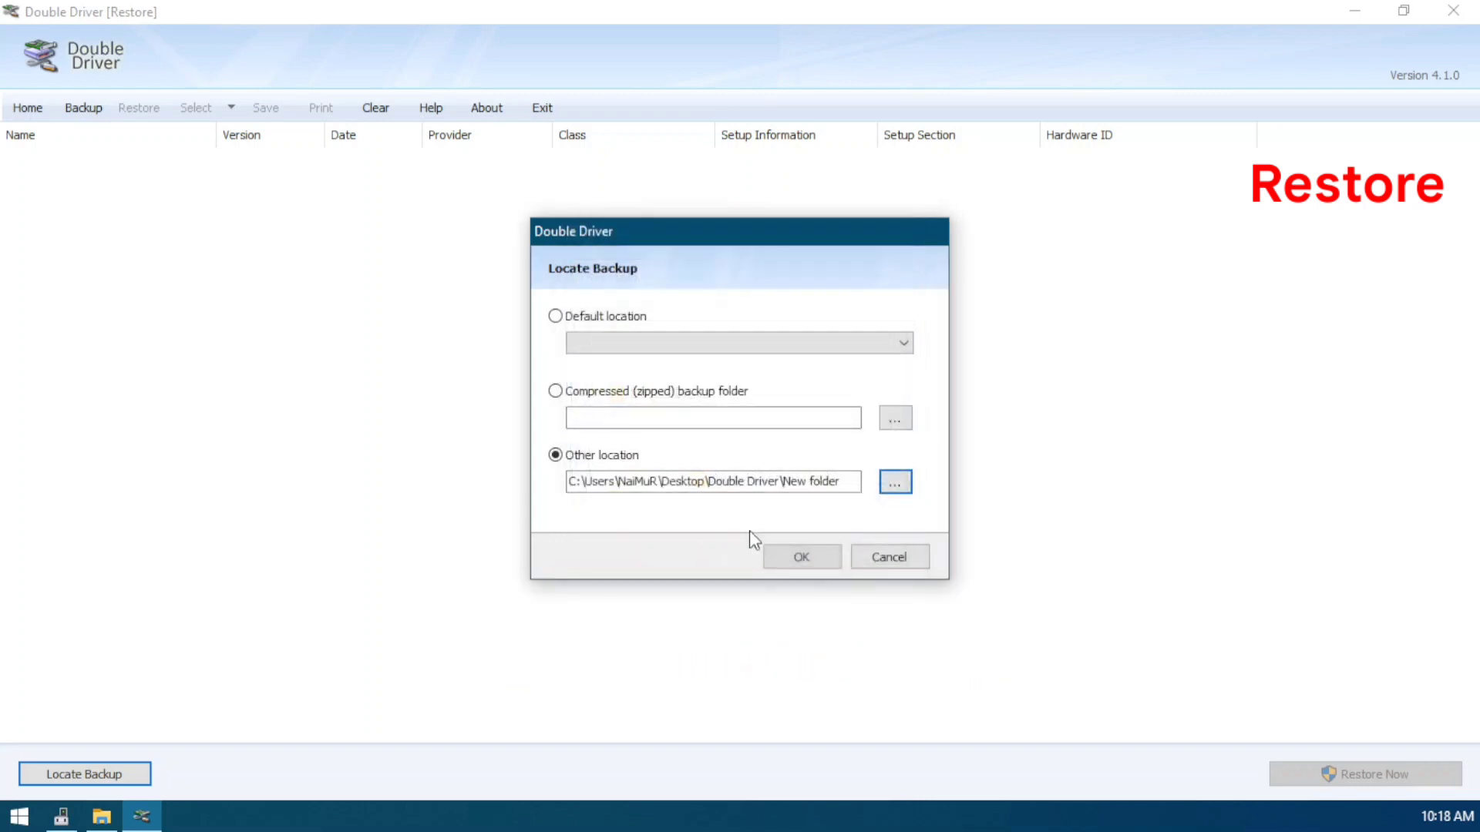
click(802, 557)
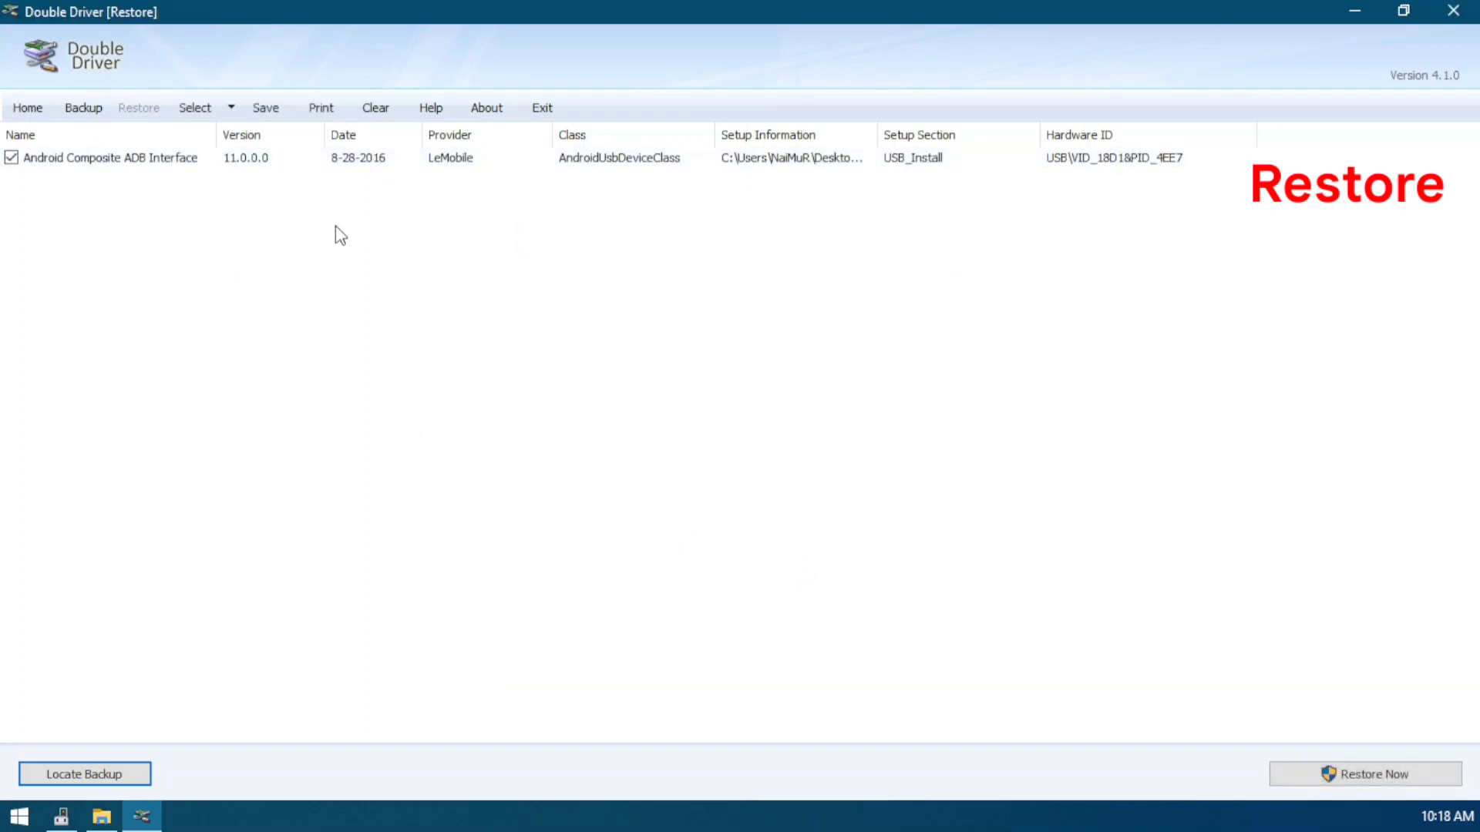
Restore the selected Android Composite ADB Interface driver and proceed through the Device Driver Installation Wizard's welcome page
click(1335, 778)
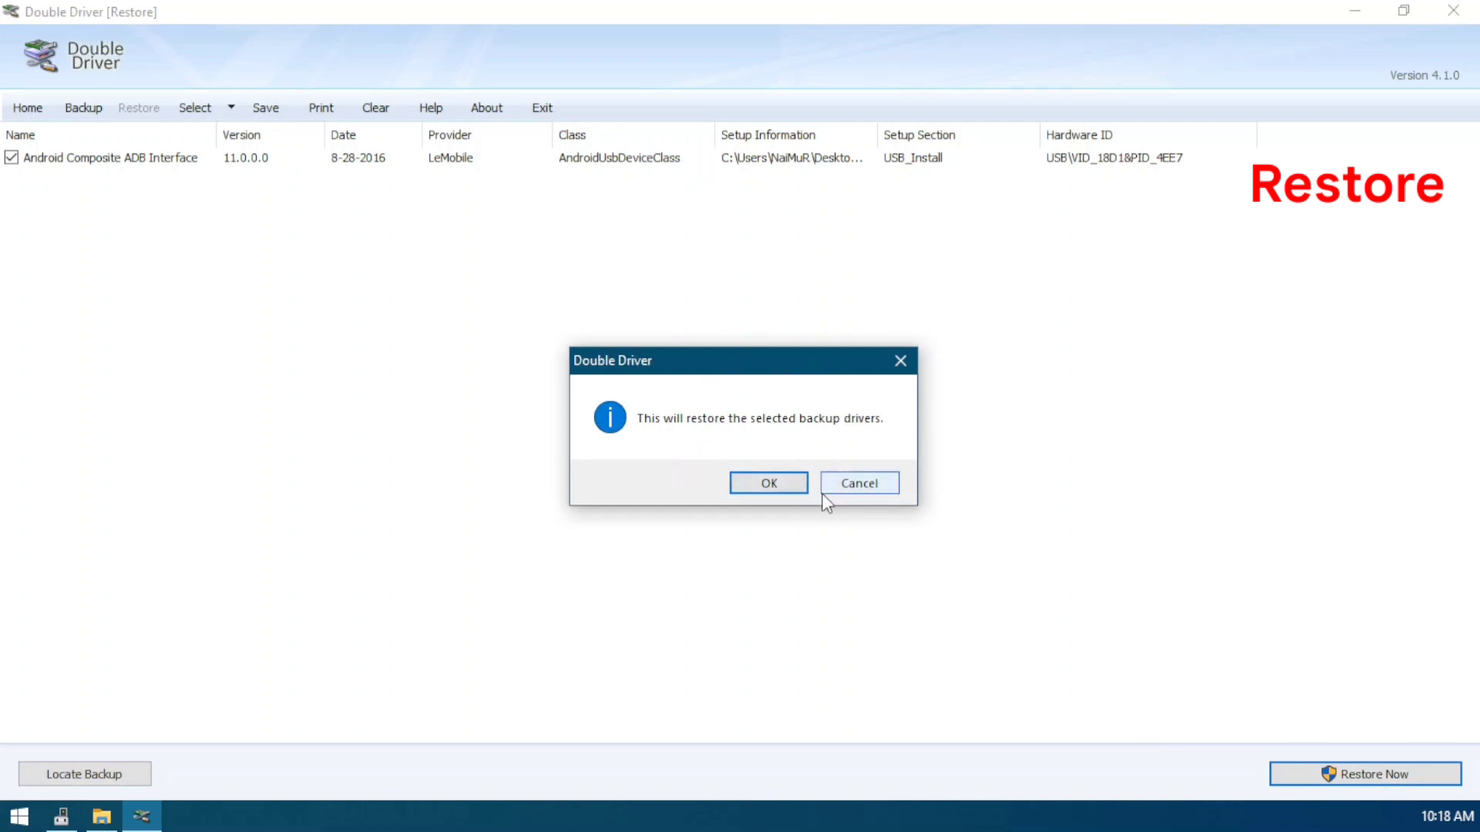
click(782, 485)
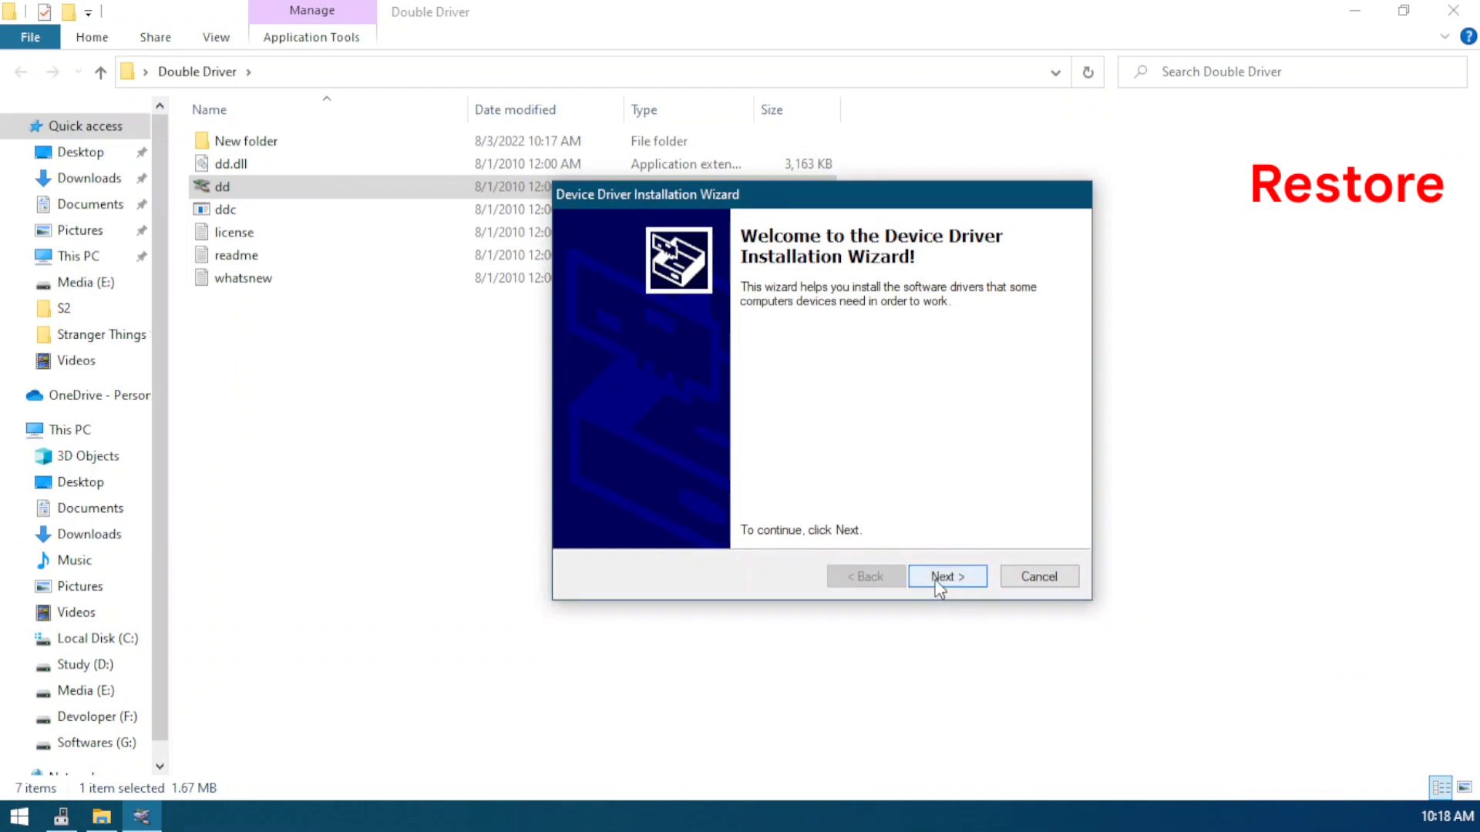
click(944, 585)
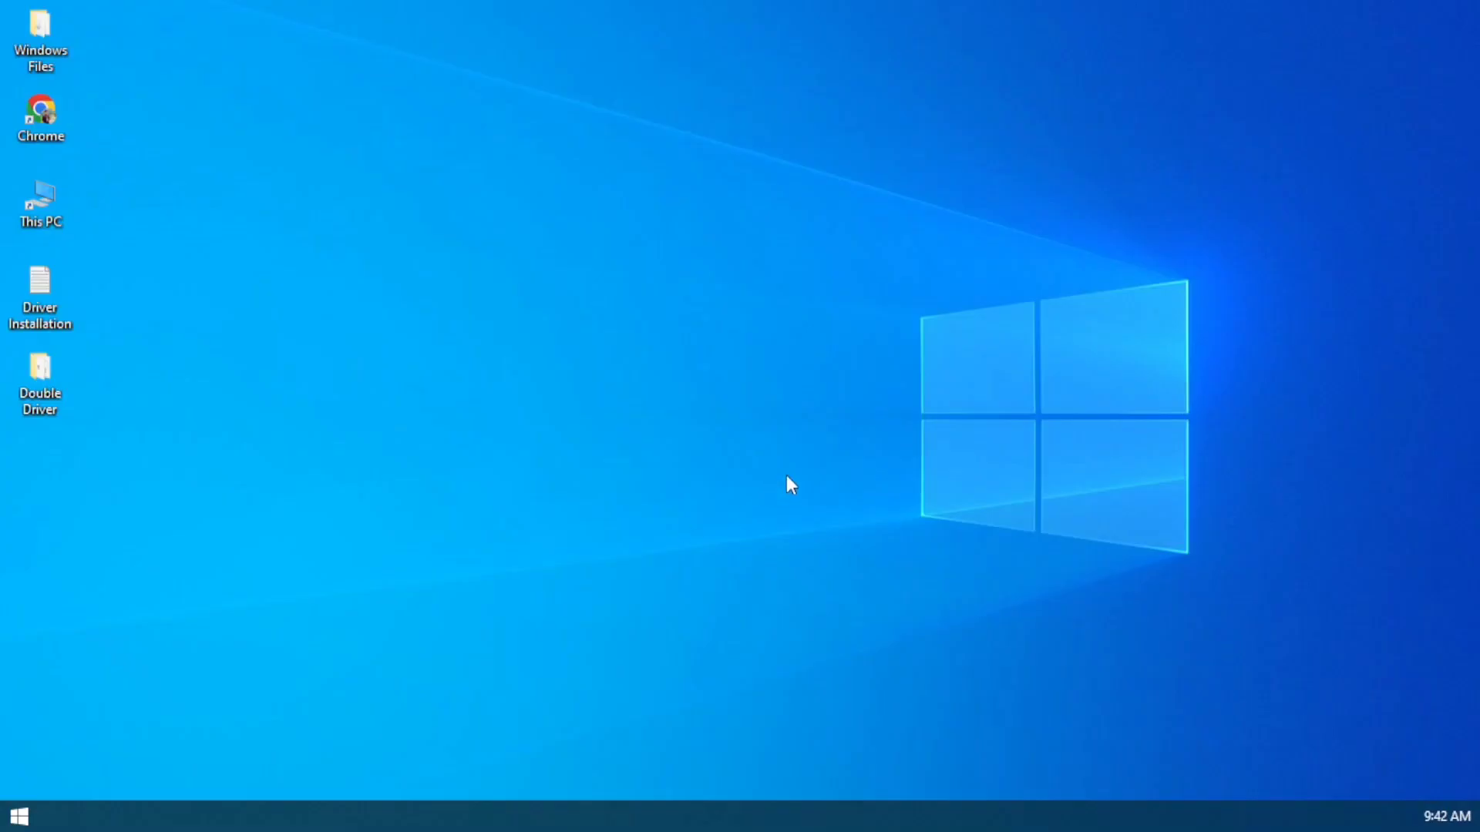